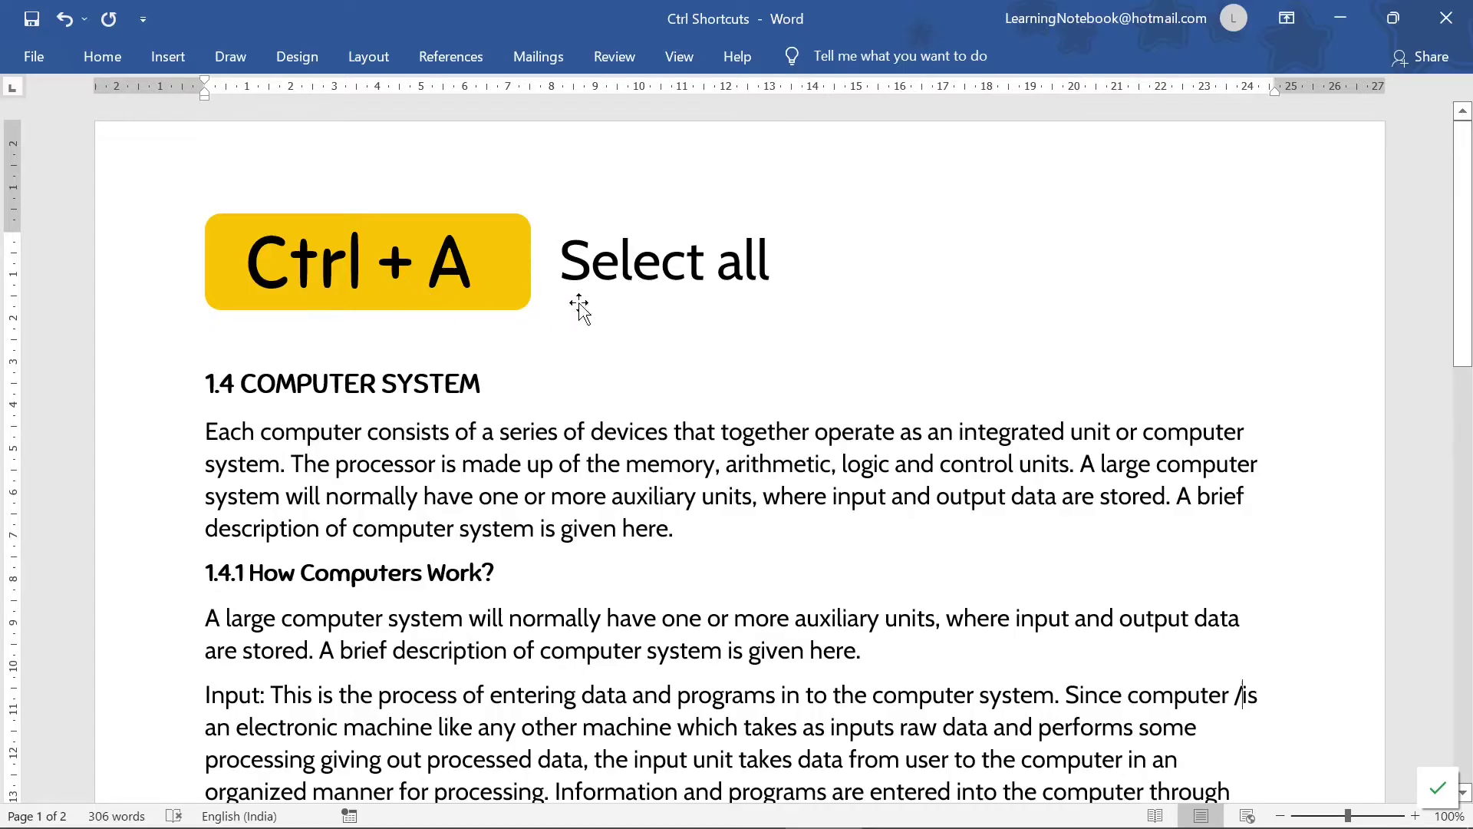
Select the whole document with Ctrl+A, including shapes, then clear the selection.
{"action": "left_click", "coordinate": [605, 314]}
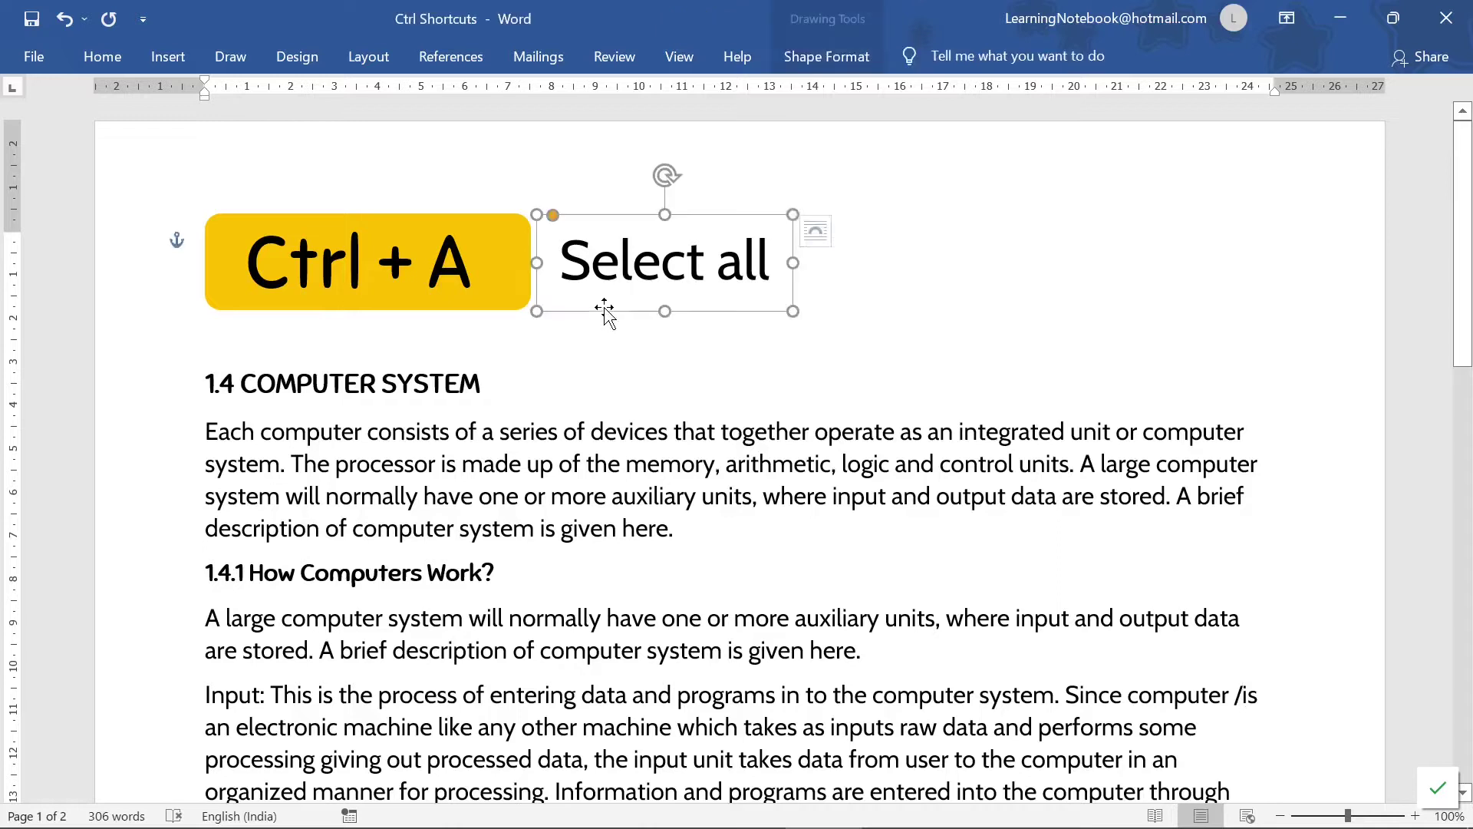
{"action": "left_click", "coordinate": [606, 335]}
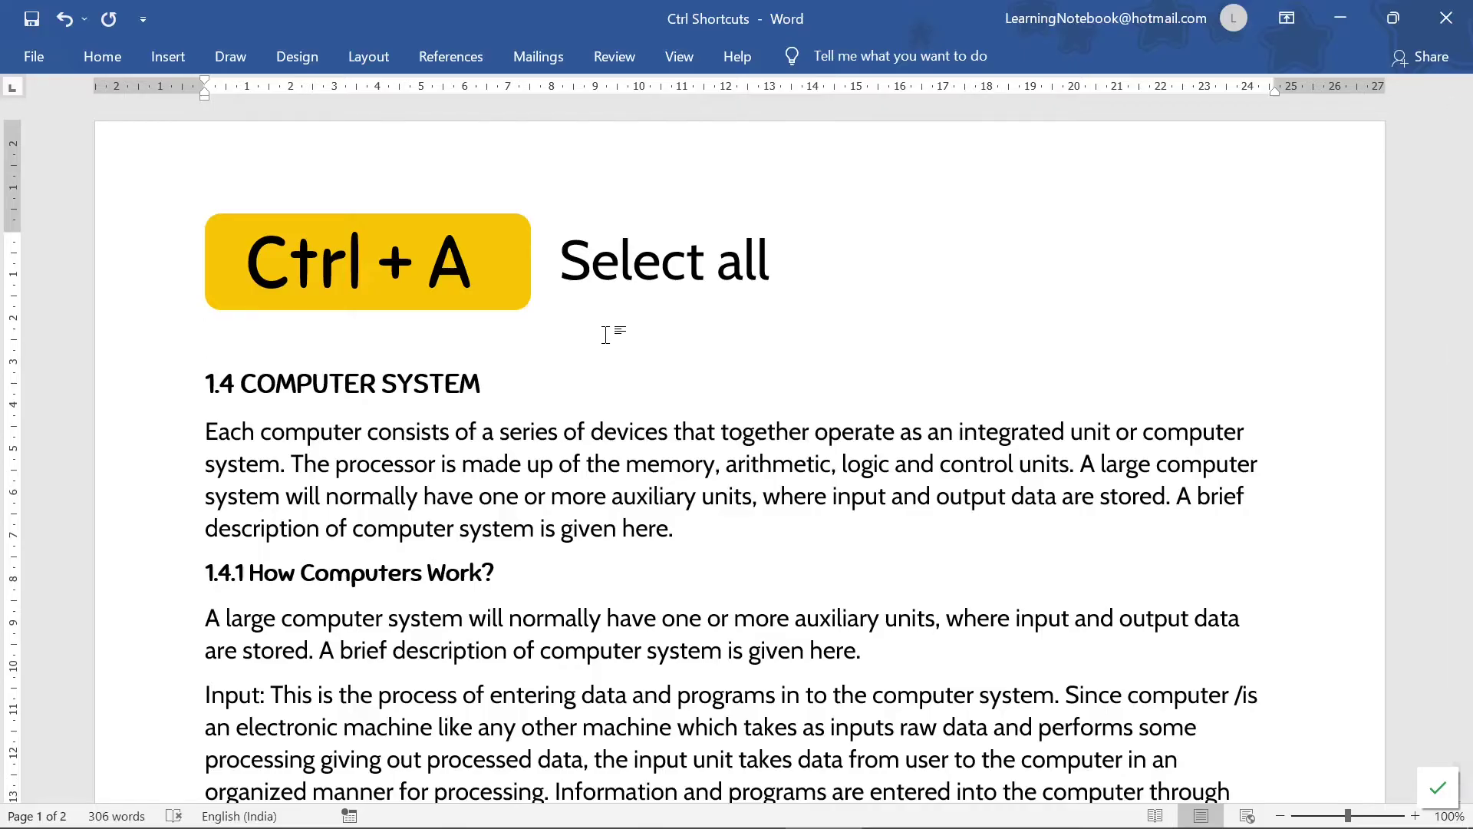
{"action": "key", "text": "ctrl+a"}
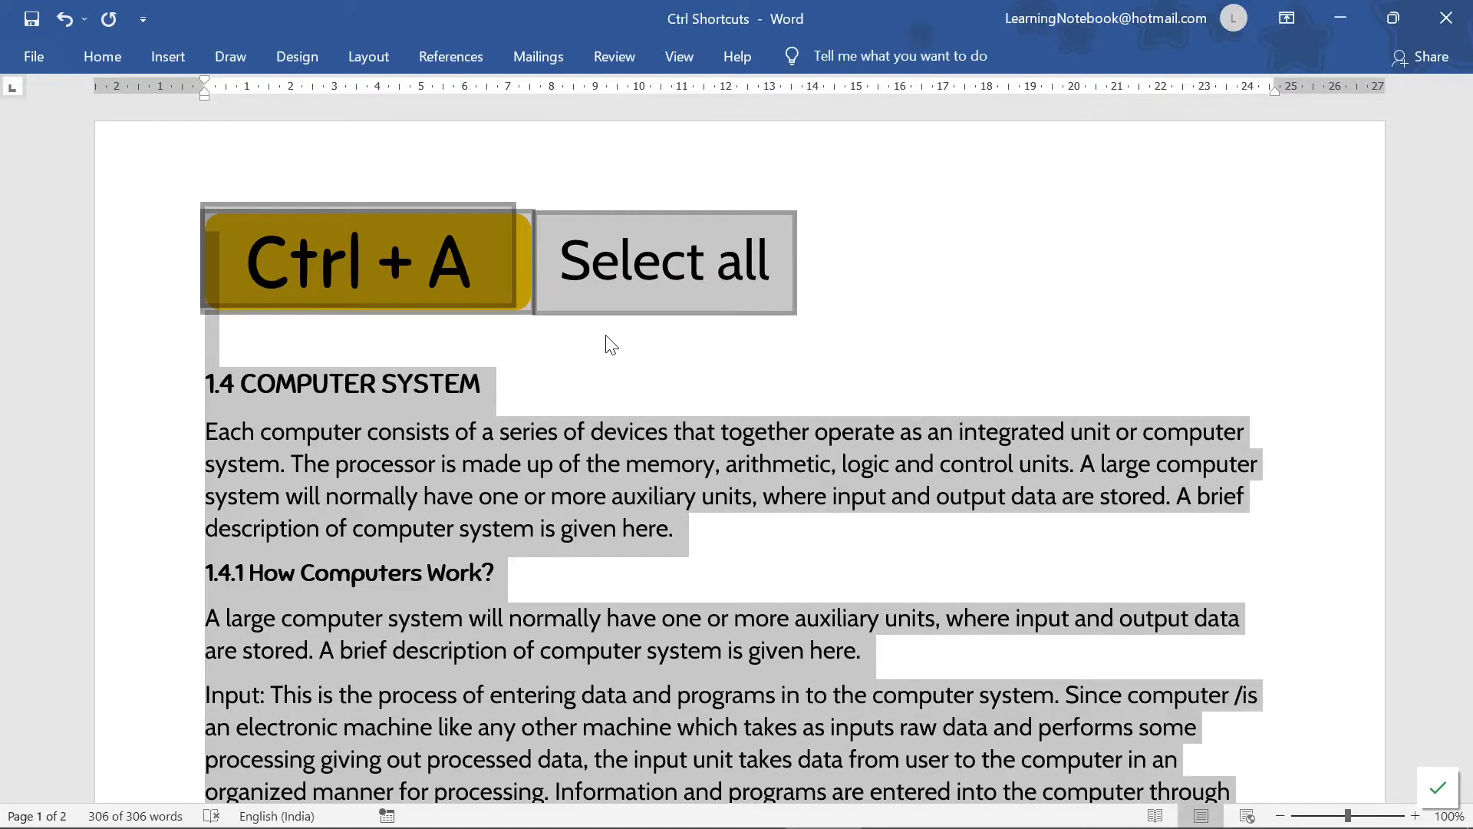
{"action": "left_click", "coordinate": [1410, 158]}
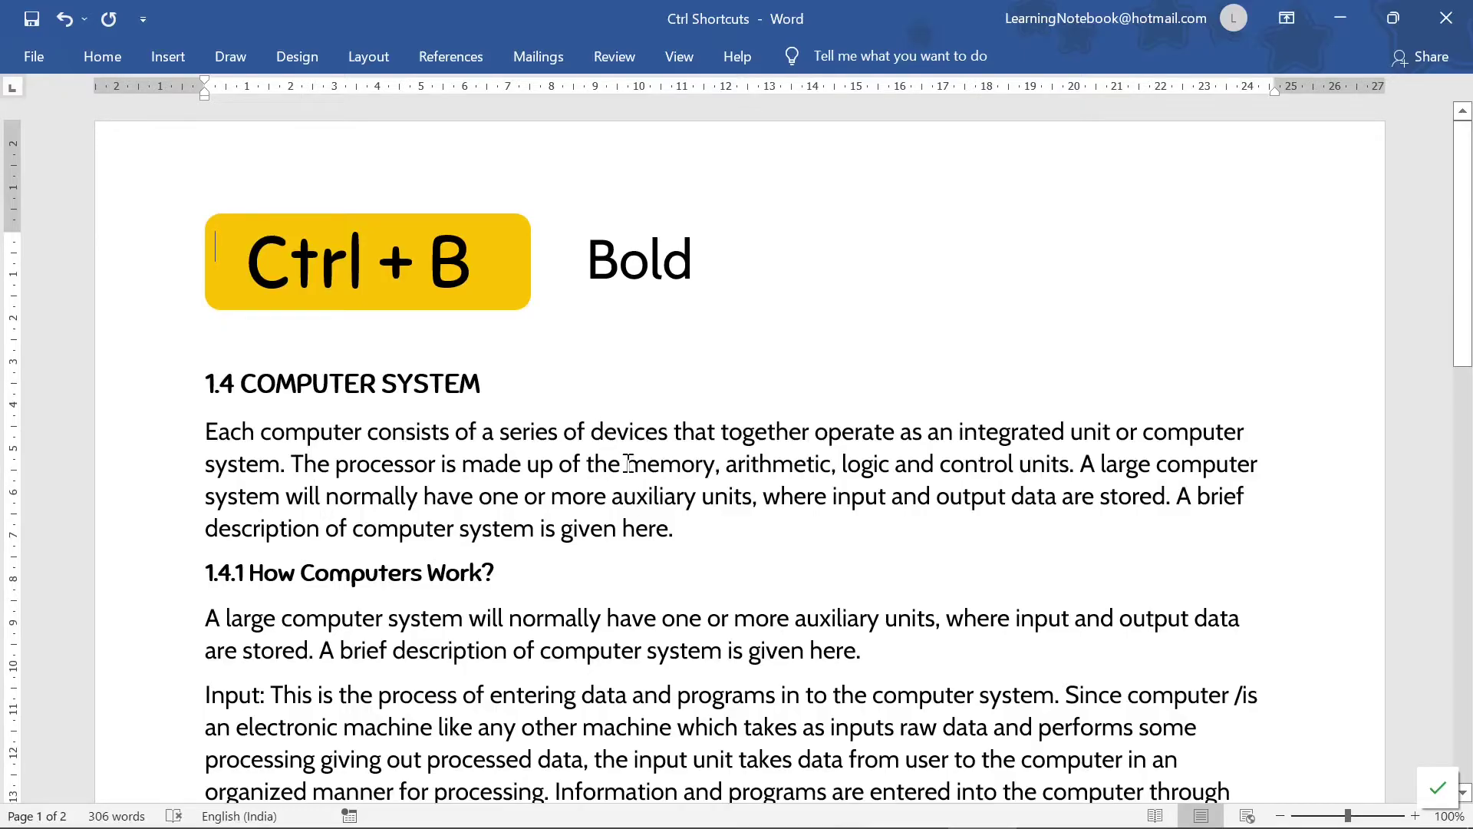
Make the word 'memory' in the first paragraph bold with Ctrl+B.
{"action": "left_click_drag", "start_coordinate": [628, 463], "coordinate": [710, 462]}
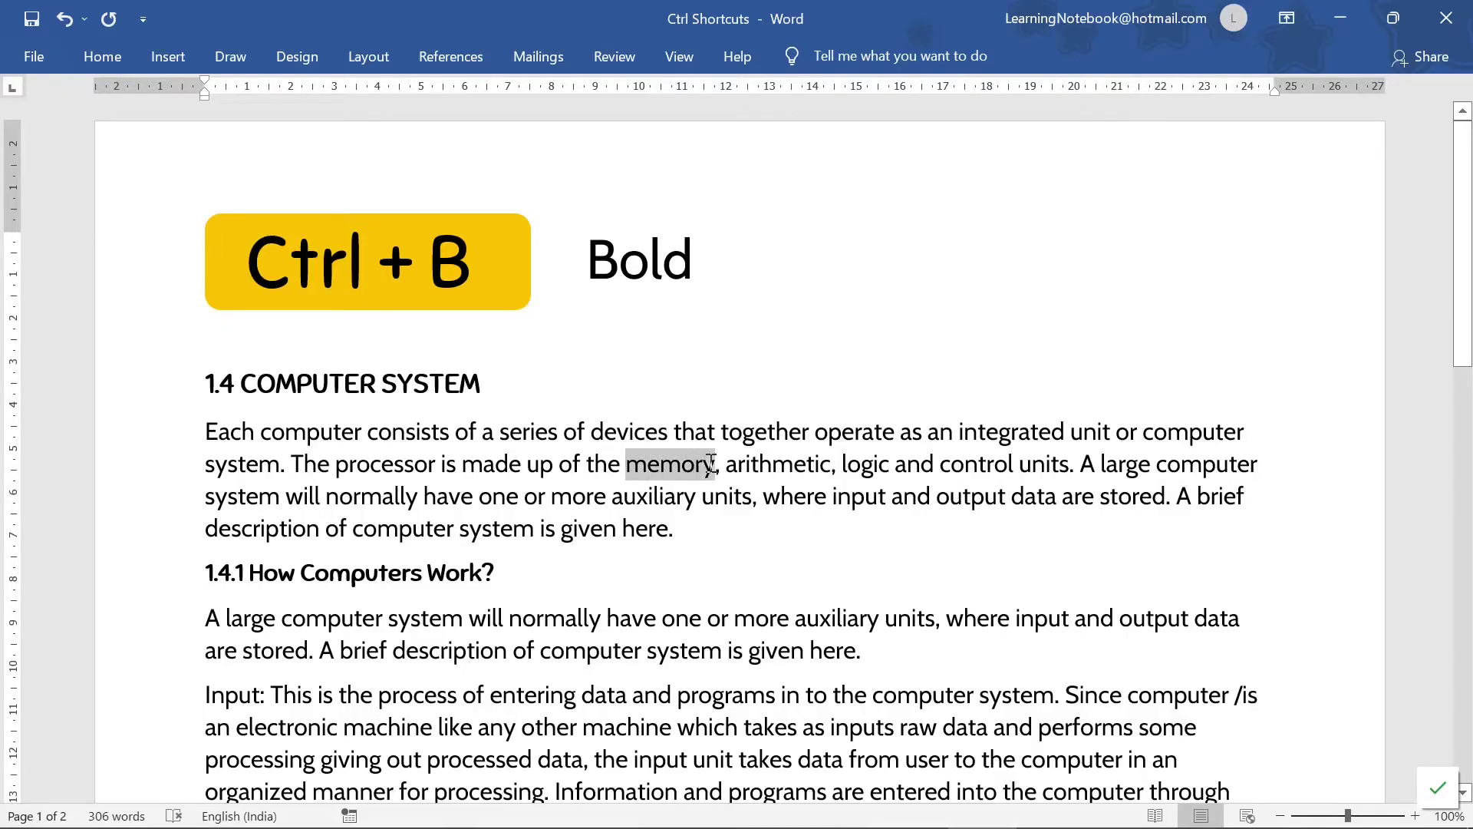
{"action": "left_click", "coordinate": [710, 464]}
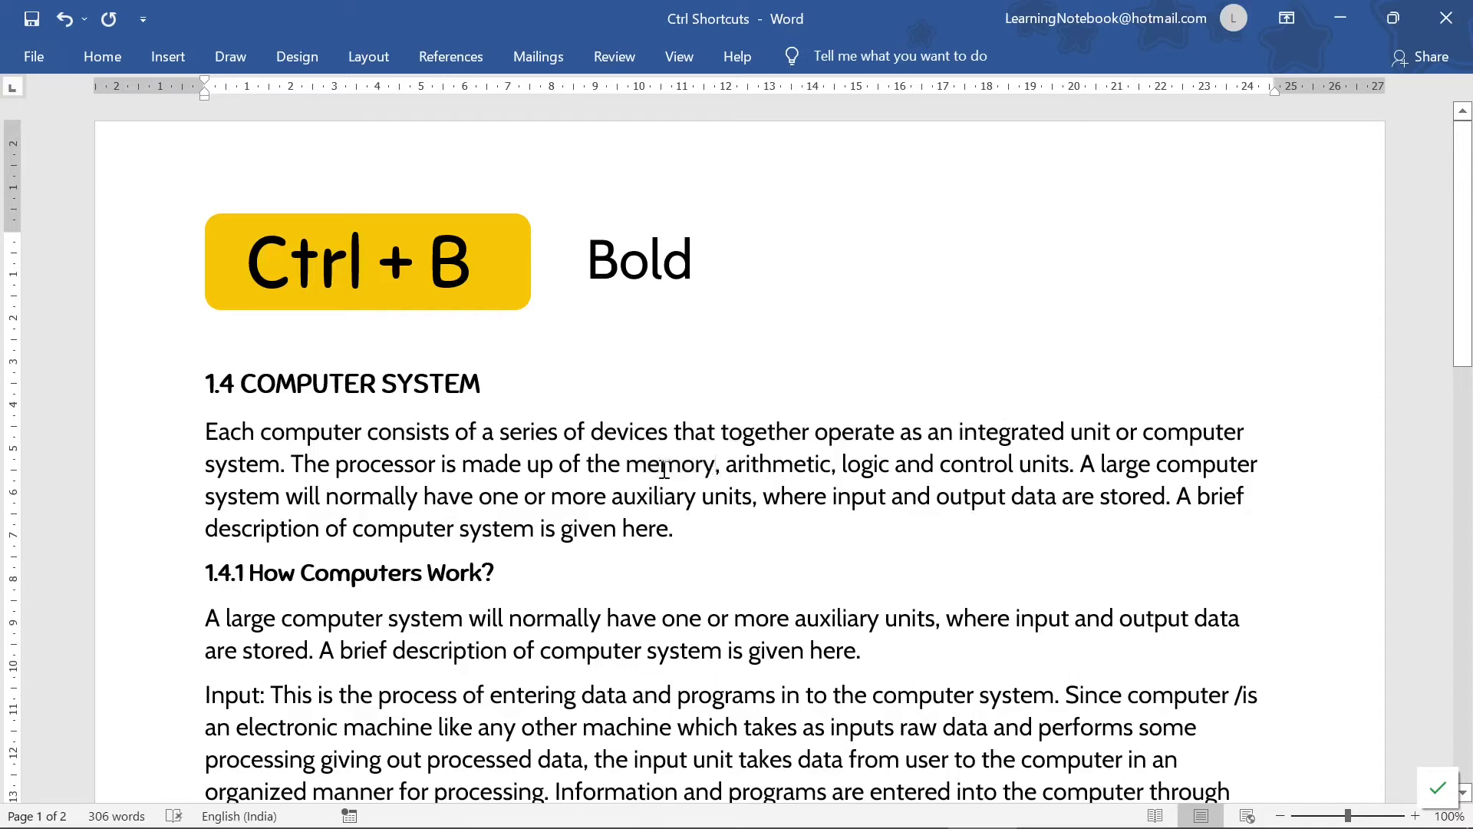
{"action": "left_click_drag", "start_coordinate": [627, 464], "coordinate": [714, 477]}
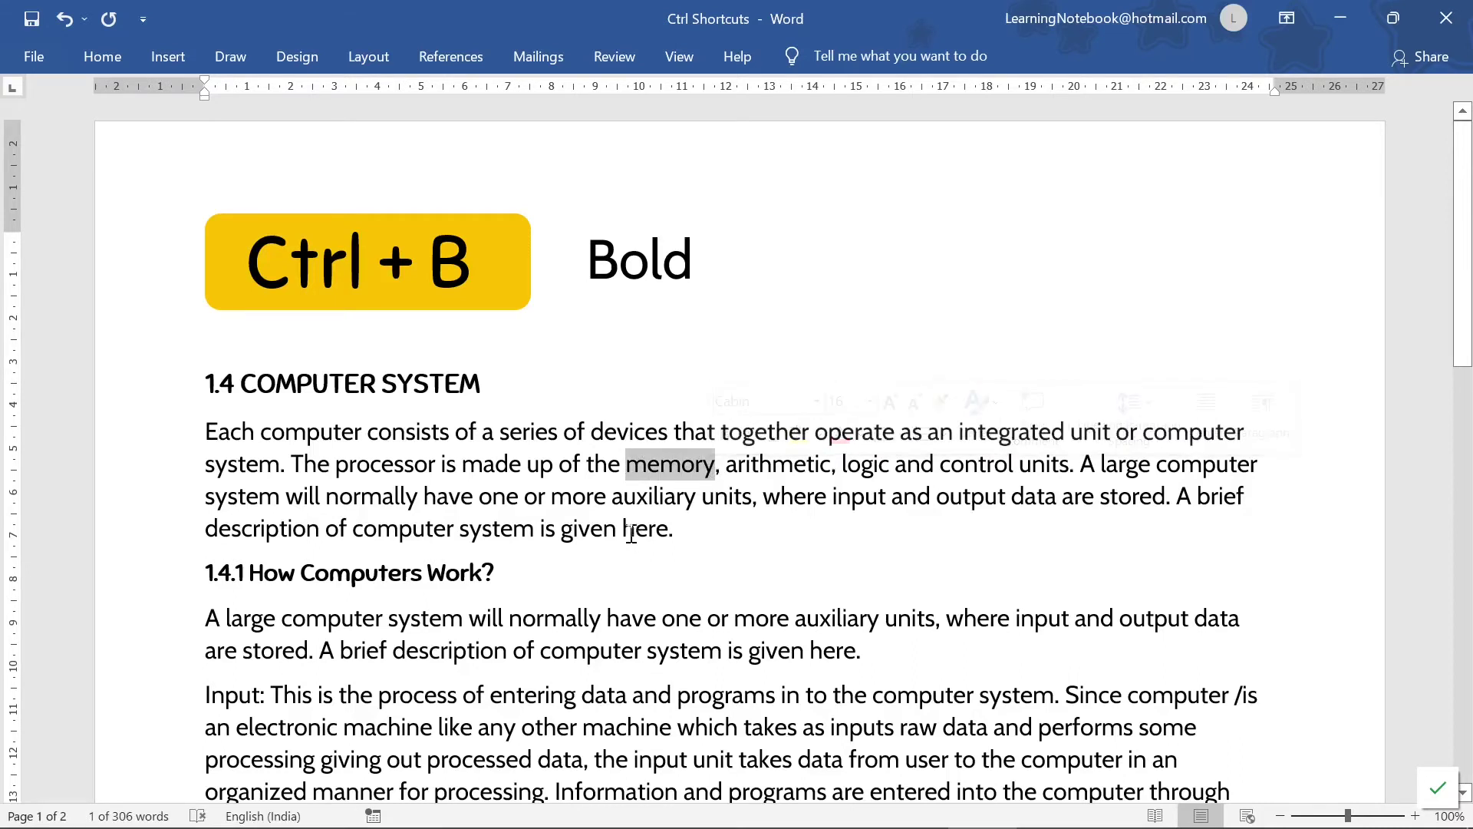
{"action": "key", "text": "ctrl+b"}
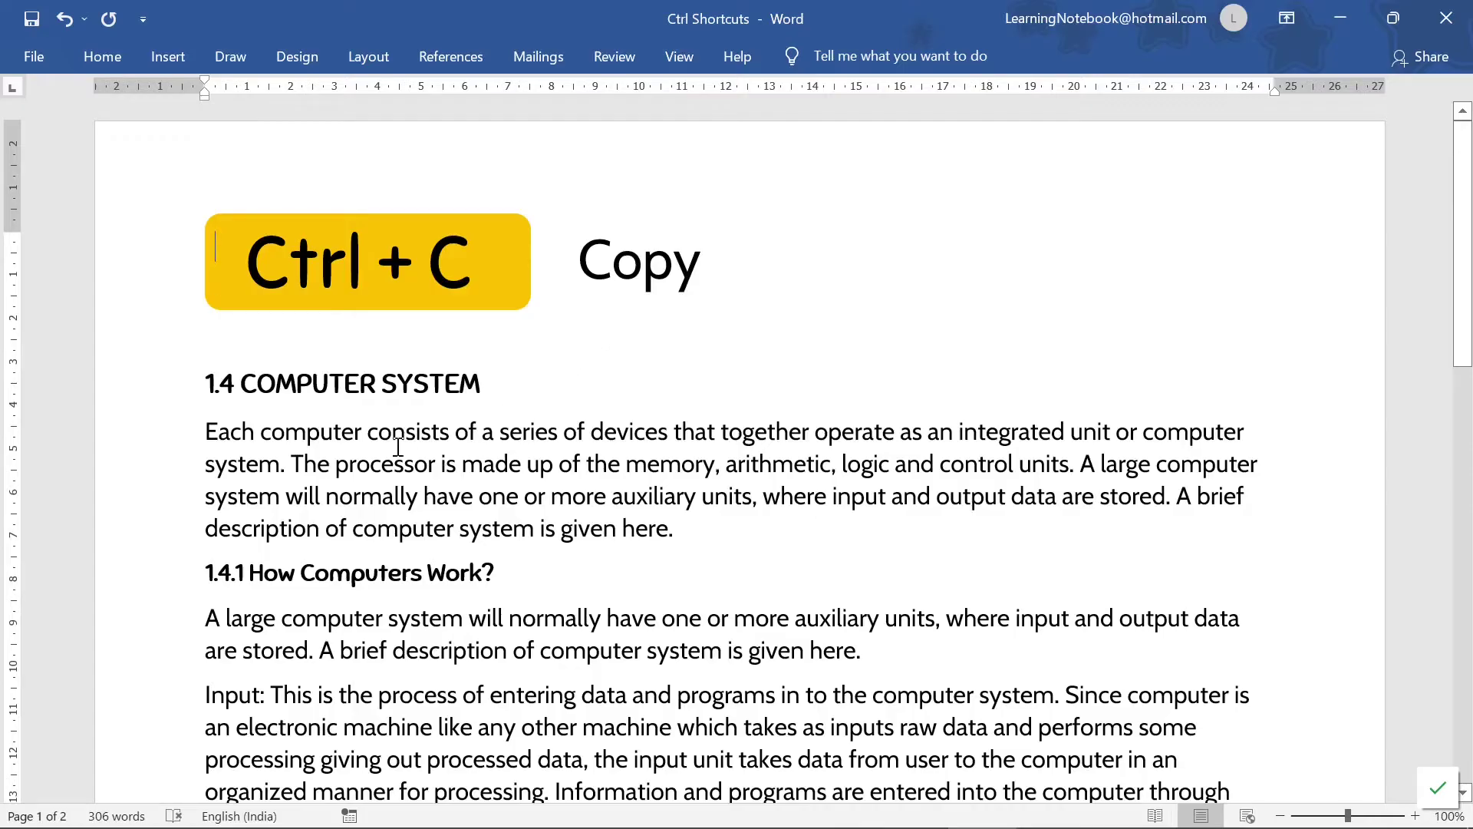
Select the sentence 'The processor is made up of the memory, arithmetic, logic and control units.'.
{"action": "left_click_drag", "start_coordinate": [290, 467], "coordinate": [1082, 462]}
{"action": "key", "text": "ctrl+c"}
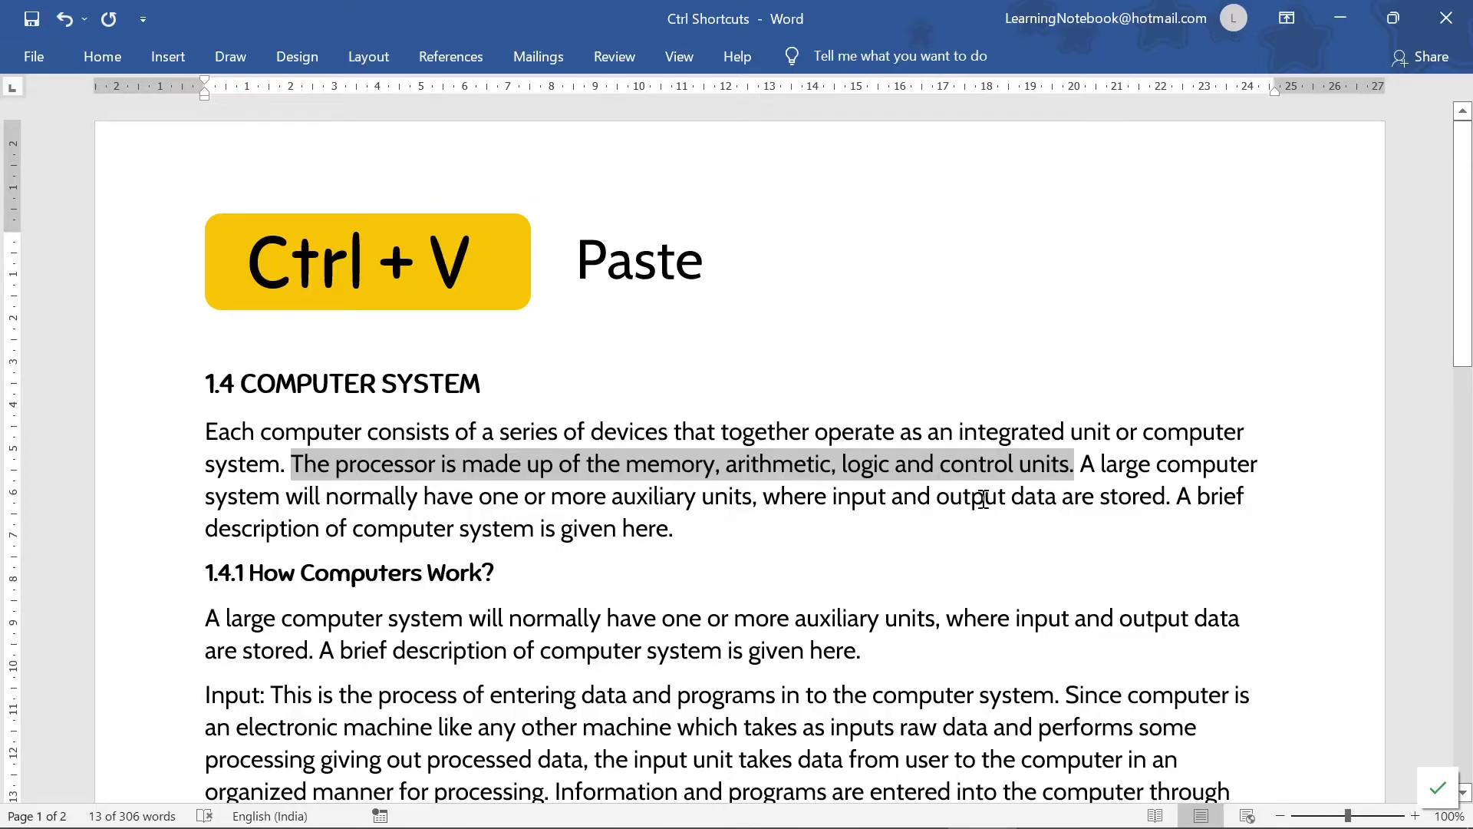
Paste the processor sentence after 'given here.' in the 1.4.1 paragraph and select it.
{"action": "left_click", "coordinate": [875, 652]}
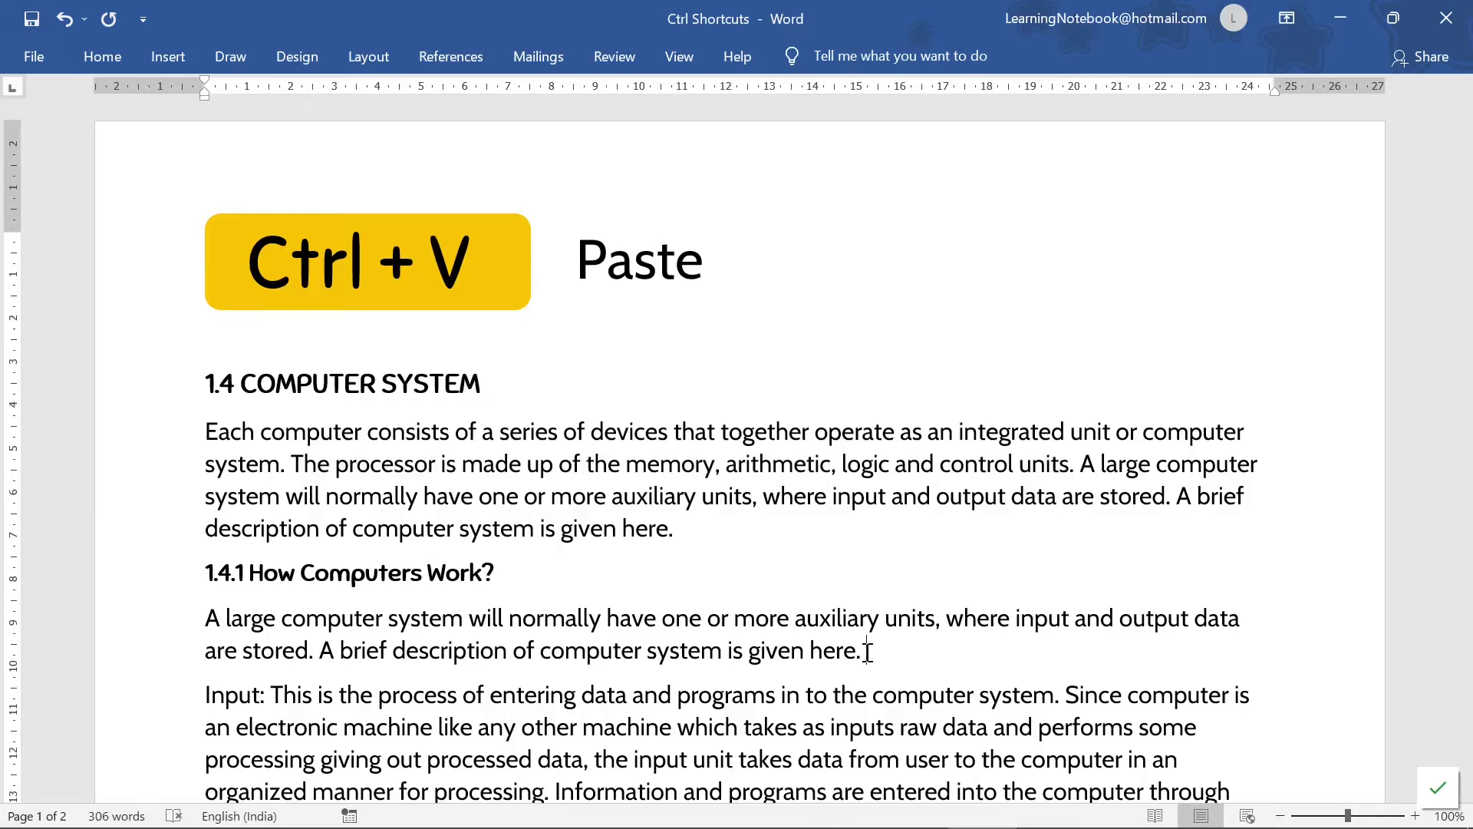
{"action": "key", "text": "ctrl+v"}
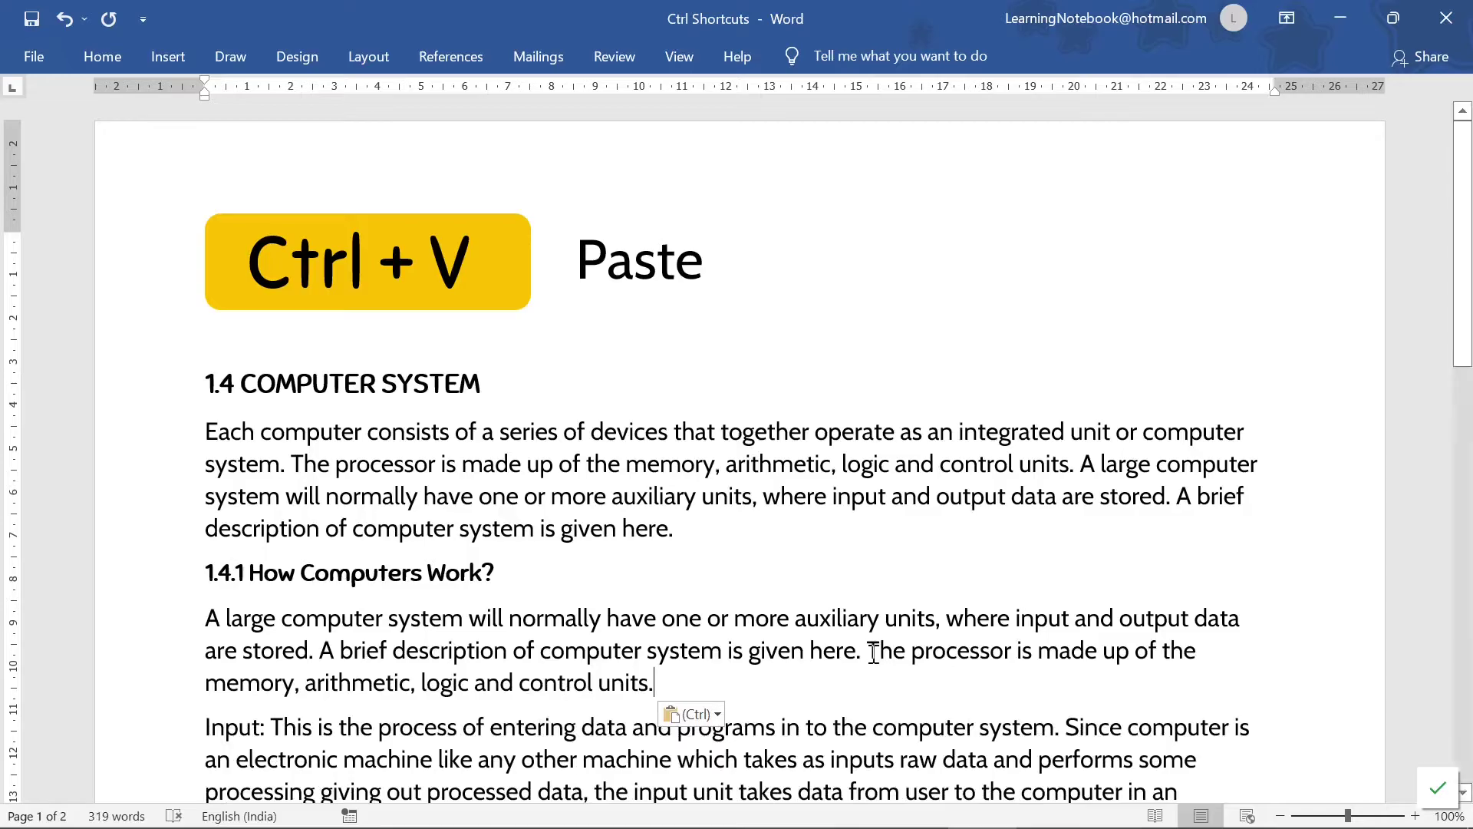
{"action": "left_click_drag", "start_coordinate": [873, 653], "coordinate": [875, 677]}
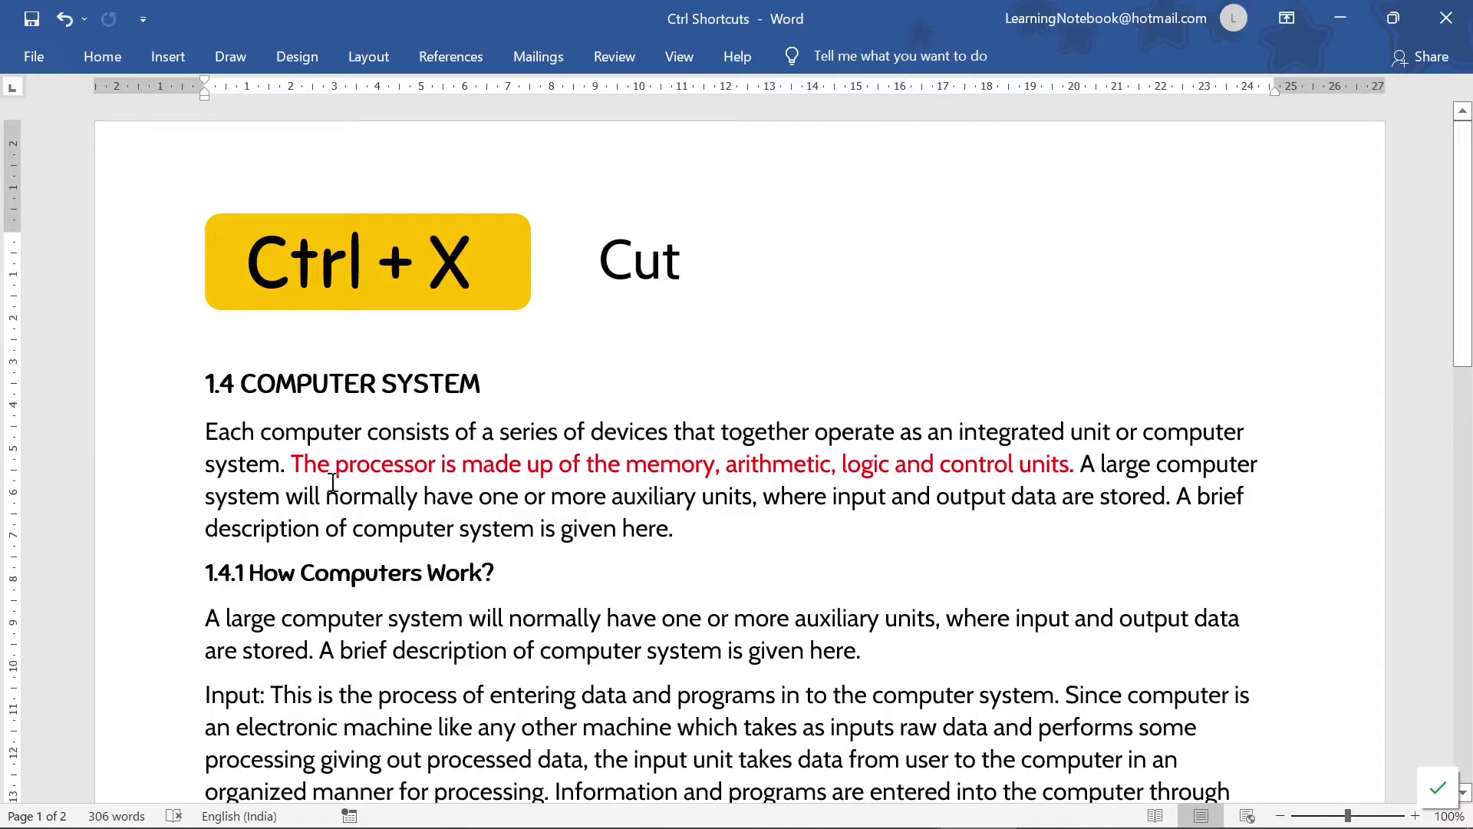
Cut the red processor sentence and paste it after 'given here.' in the 1.4.1 paragraph.
{"action": "left_click", "coordinate": [290, 463]}
{"action": "left_click_drag", "start_coordinate": [290, 463], "coordinate": [324, 462]}
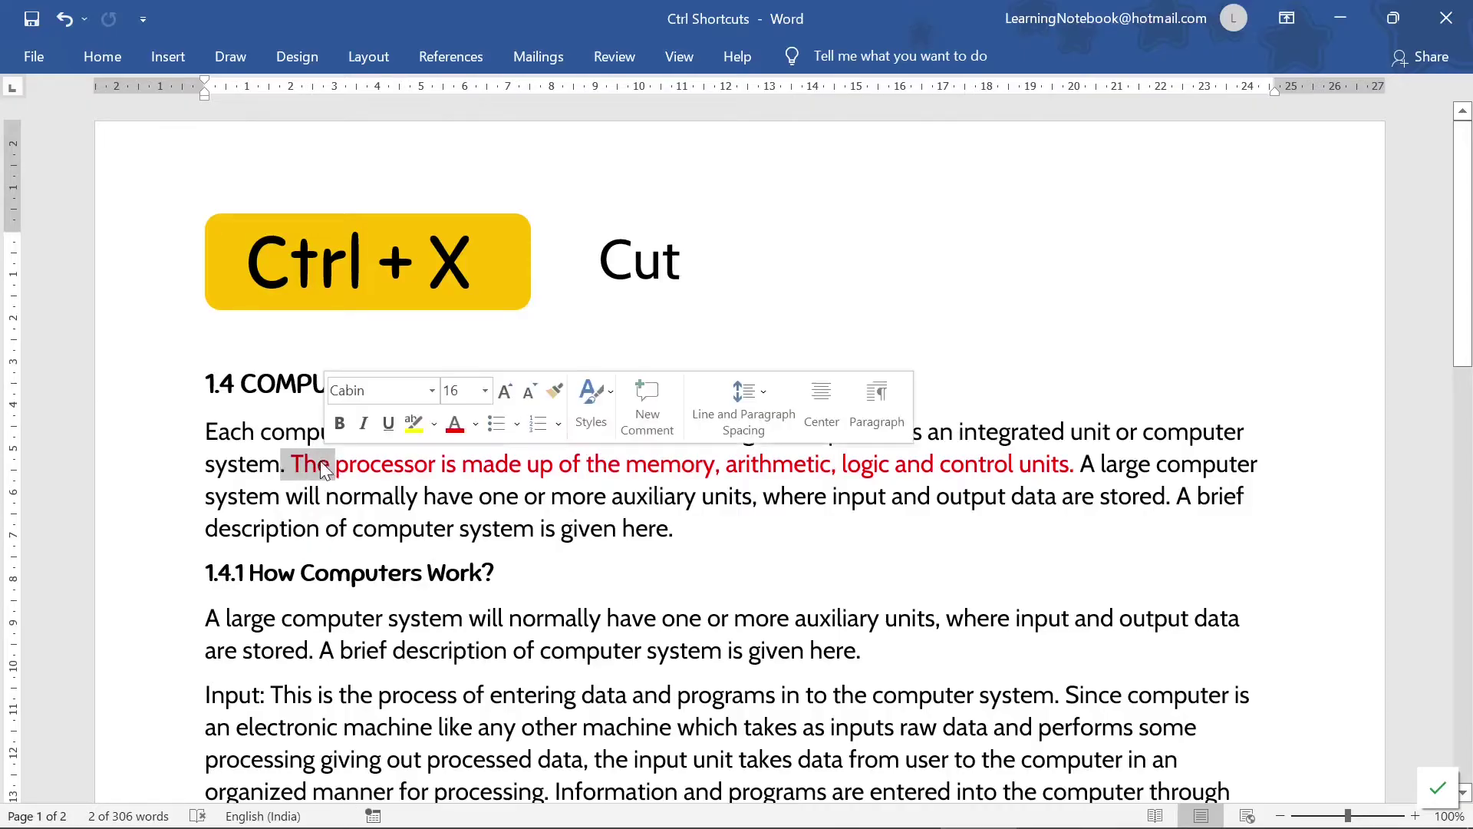
{"action": "left_click", "coordinate": [315, 463]}
{"action": "left_click_drag", "start_coordinate": [292, 463], "coordinate": [1078, 464]}
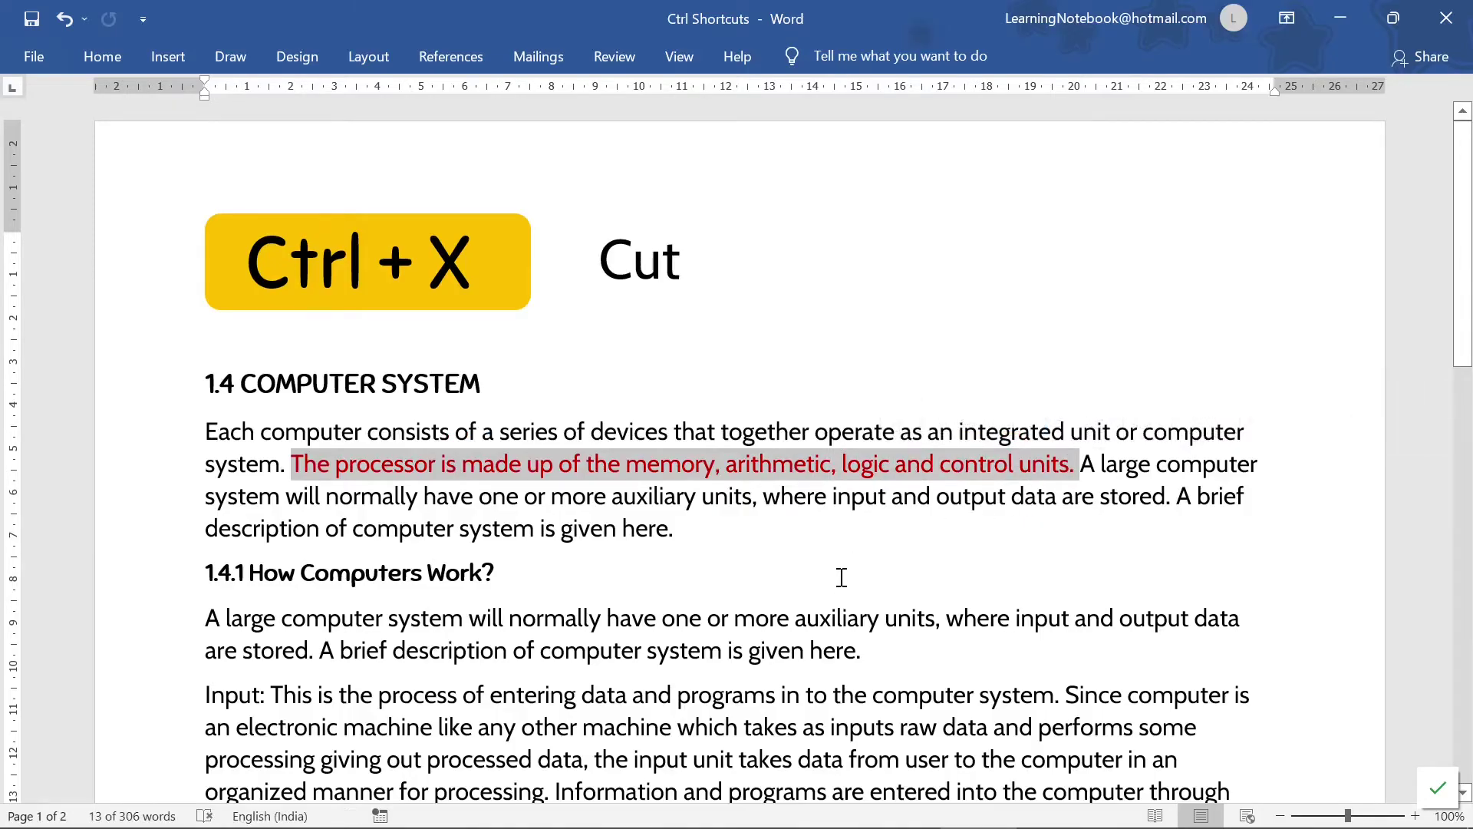
{"action": "key", "text": "ctrl+x"}
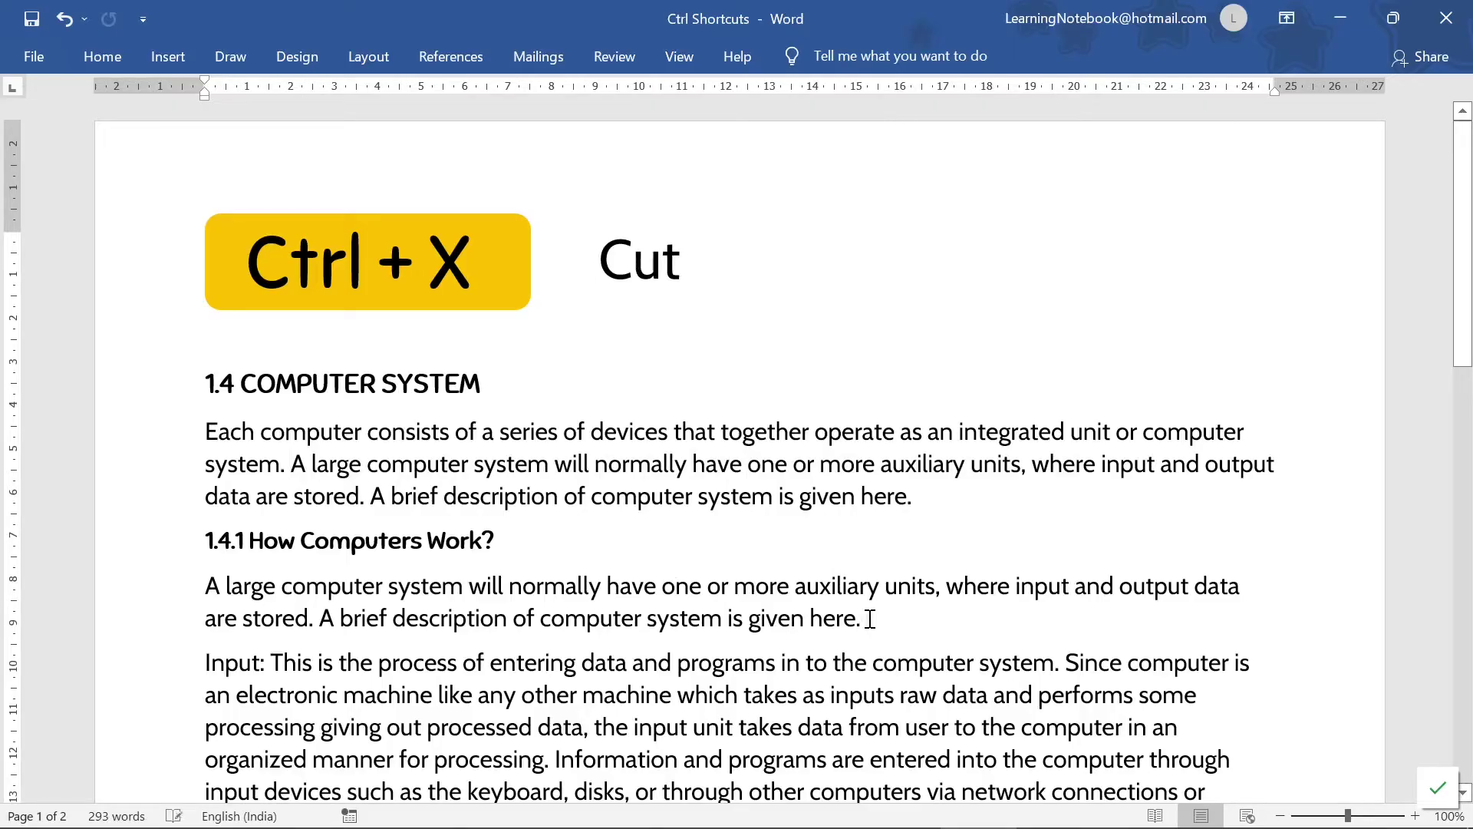
{"action": "left_click", "coordinate": [859, 618]}
{"action": "key", "text": "ctrl+v"}
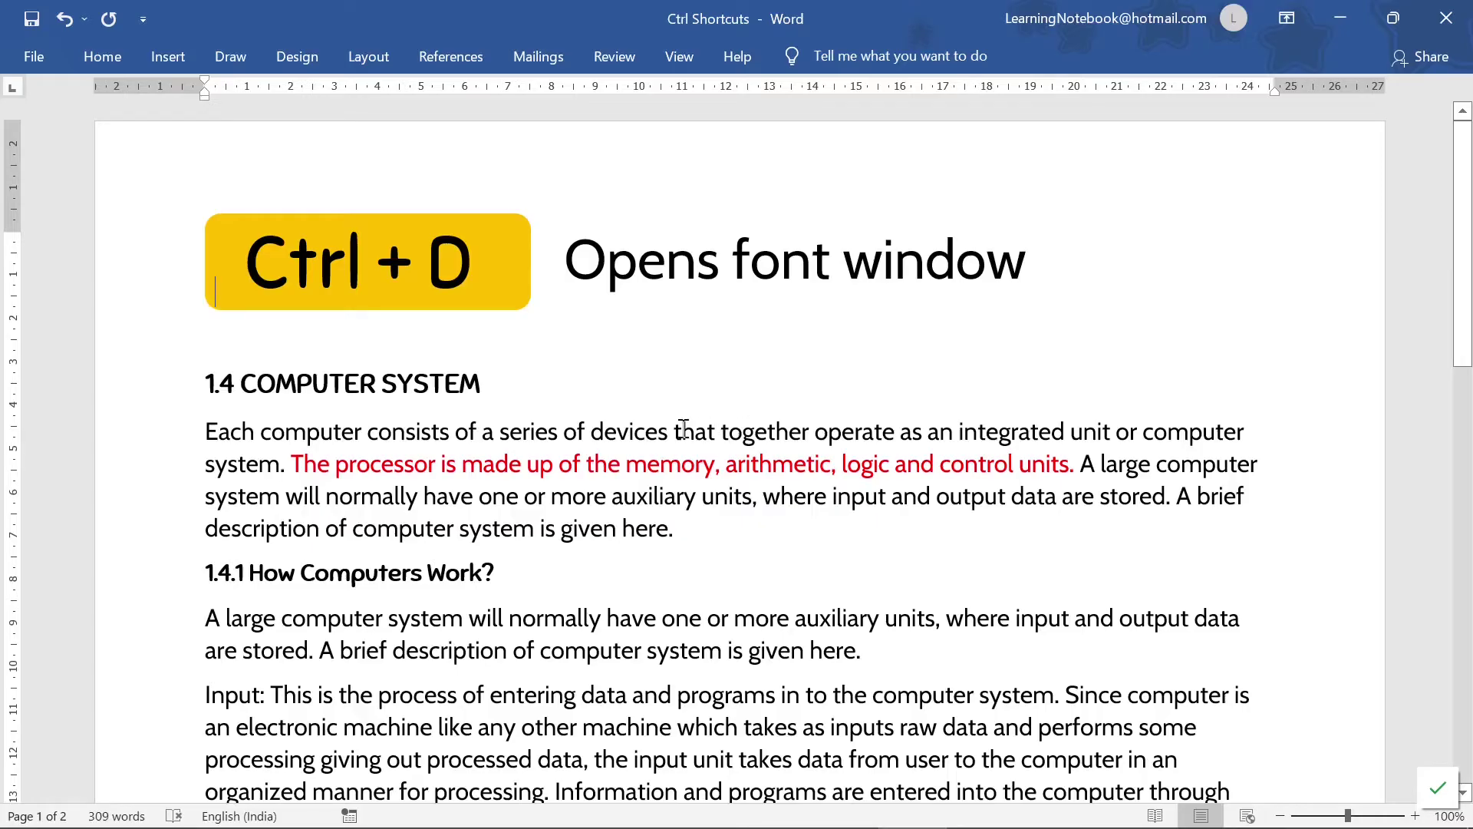
{"action": "key", "text": "ctrl+d"}
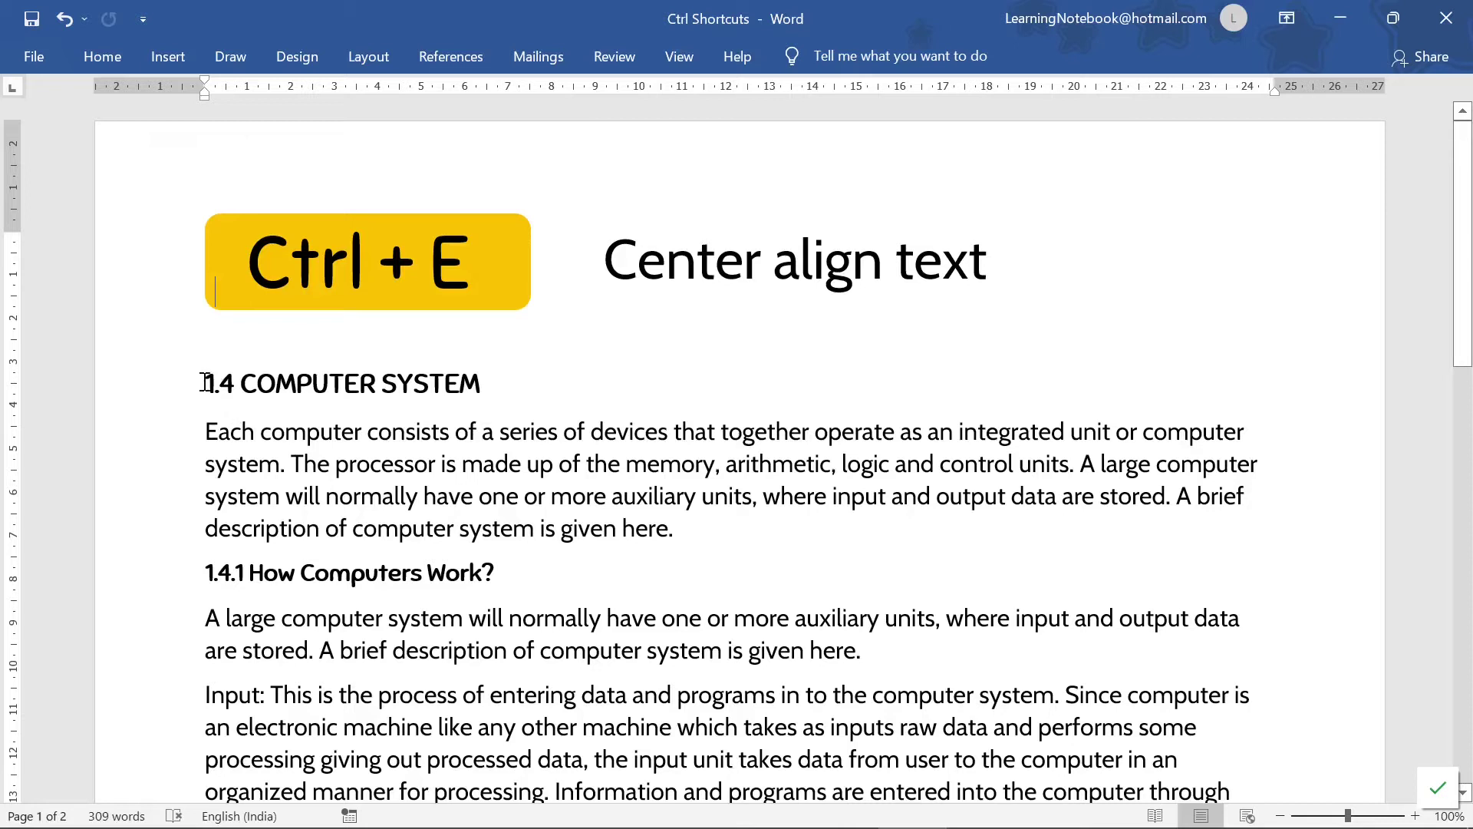
Center the '1.4 COMPUTER SYSTEM' heading with Ctrl+E.
{"action": "left_click_drag", "start_coordinate": [206, 383], "coordinate": [441, 384]}
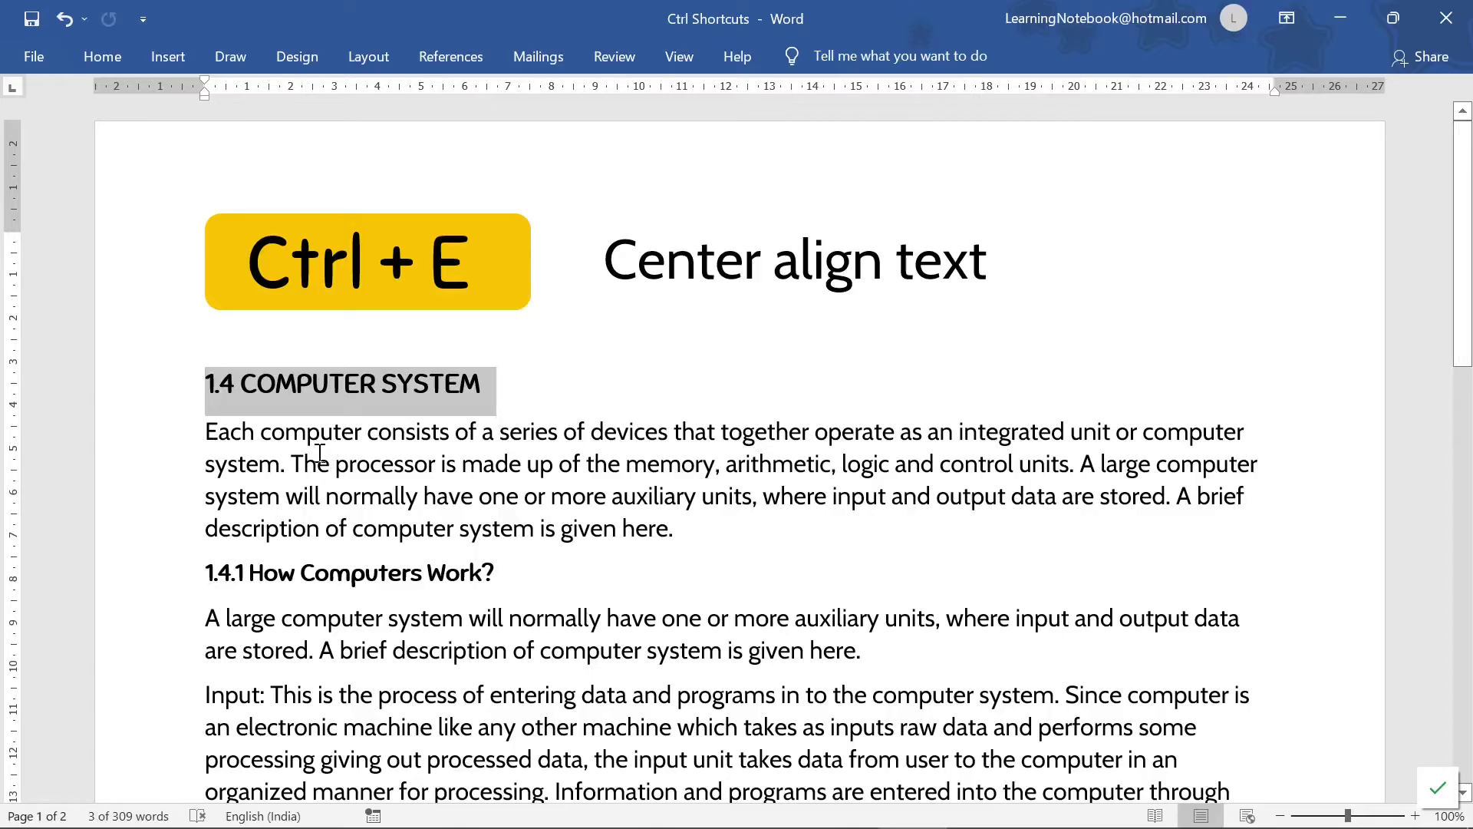
{"action": "key", "text": "ctrl+e"}
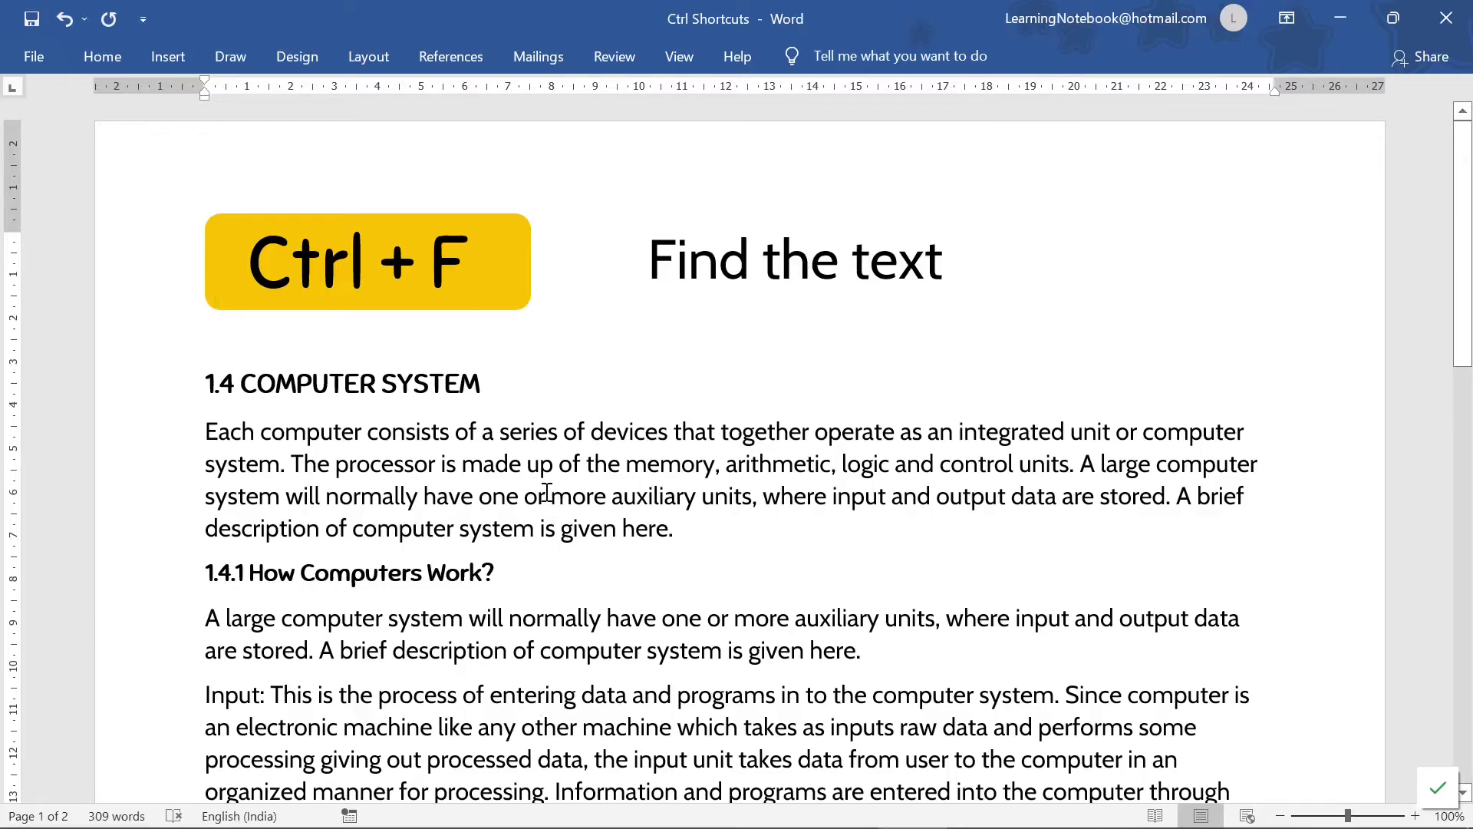
Search the document for 'computer' in the Navigation pane.
{"action": "key", "text": "ctrl+f"}
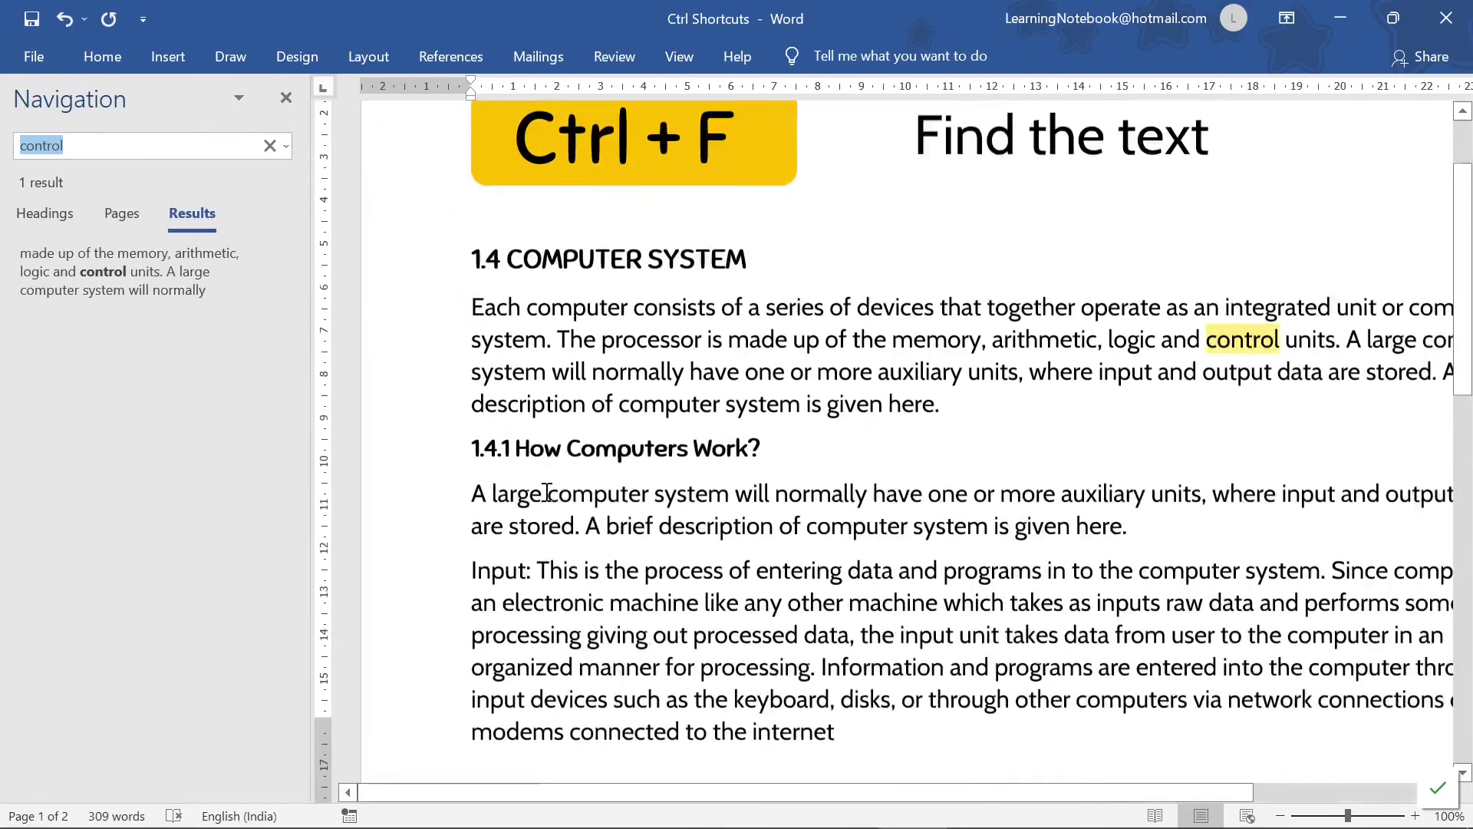
{"action": "type", "text": "con"}
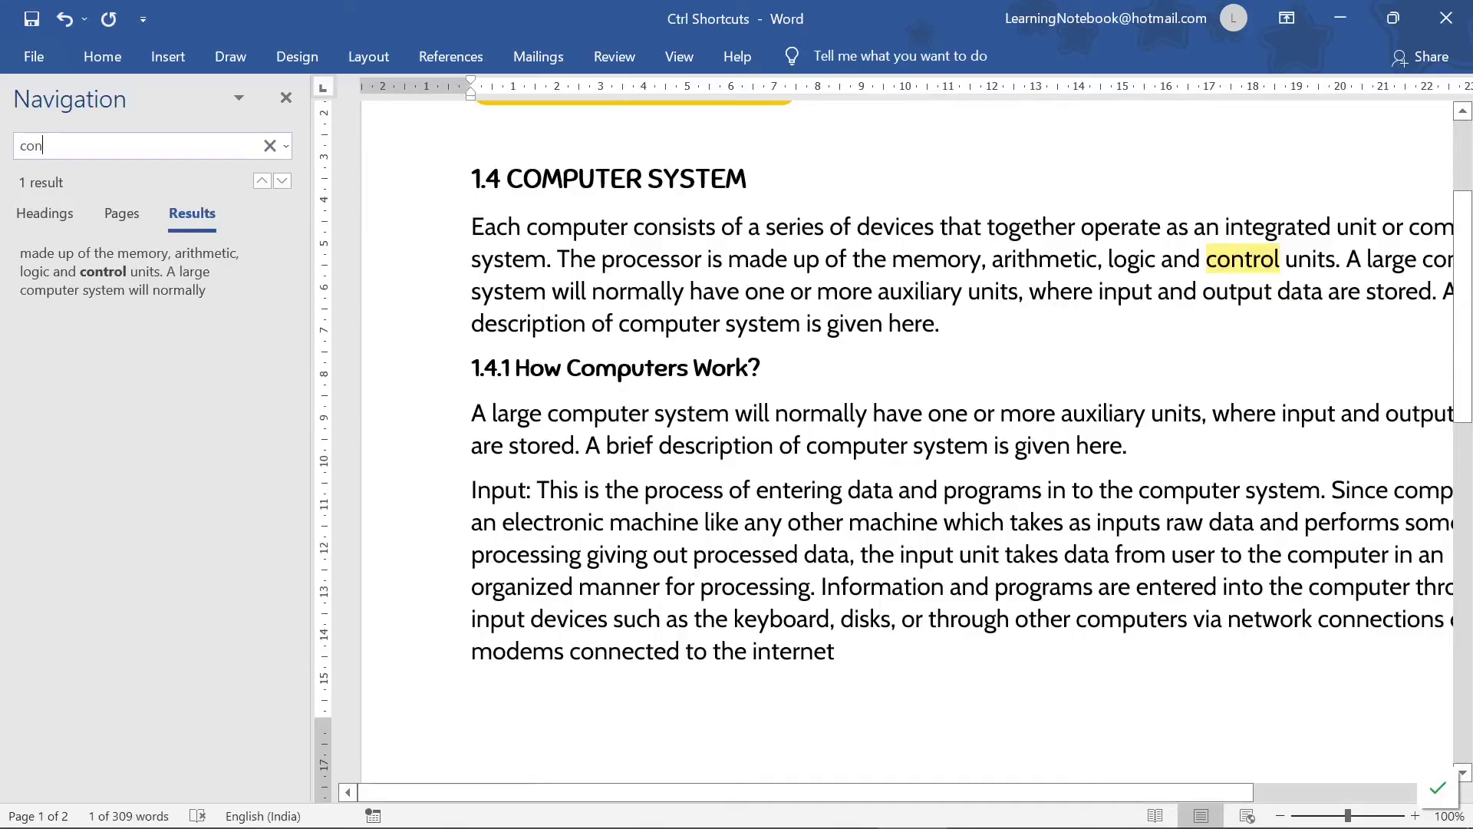
{"action": "key", "text": "BackSpace"}
{"action": "type", "text": "mputer"}
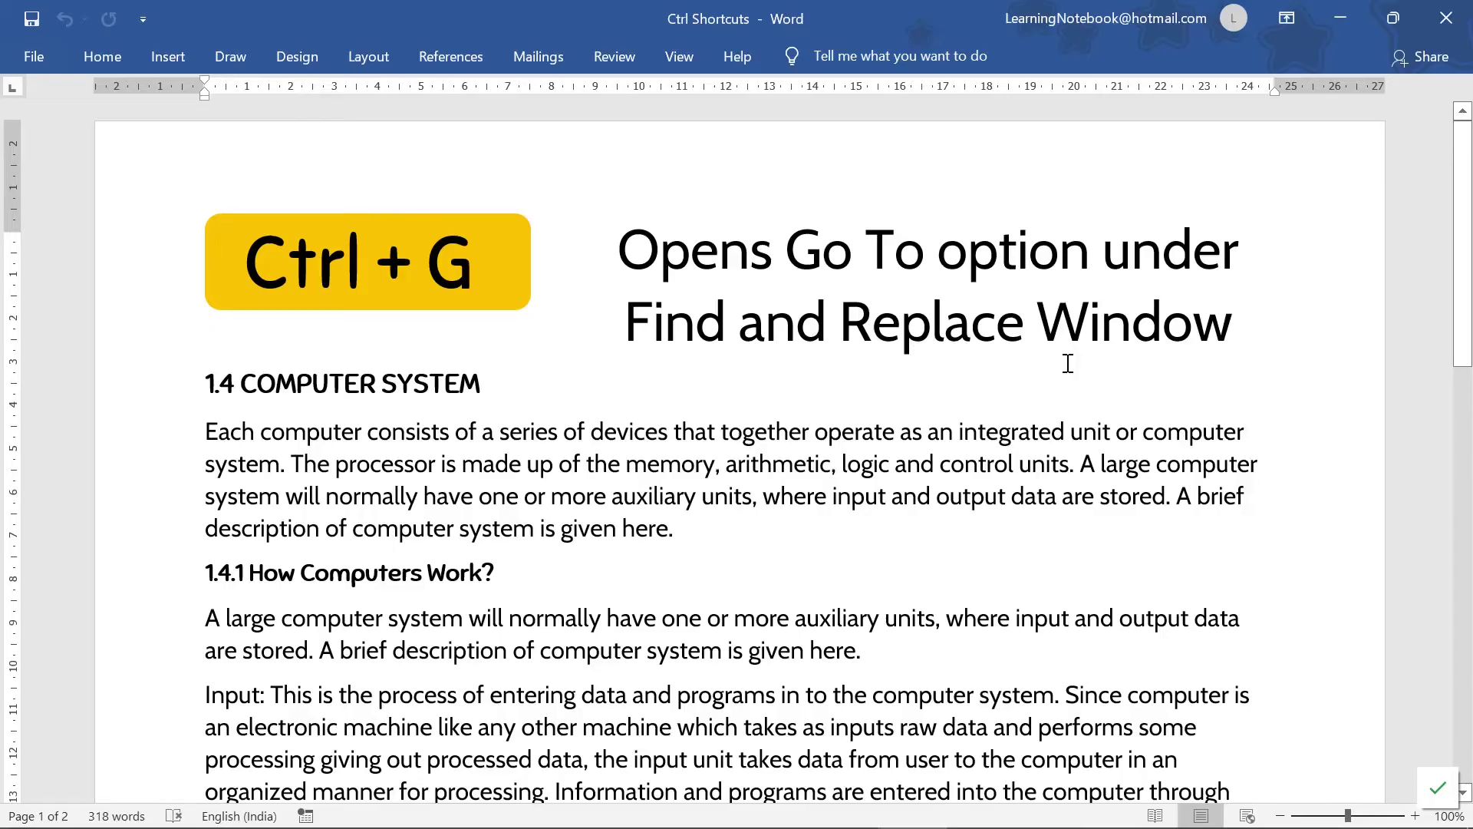
Go to page 2 using Ctrl+G's page number field.
{"action": "key", "text": "ctrl+g"}
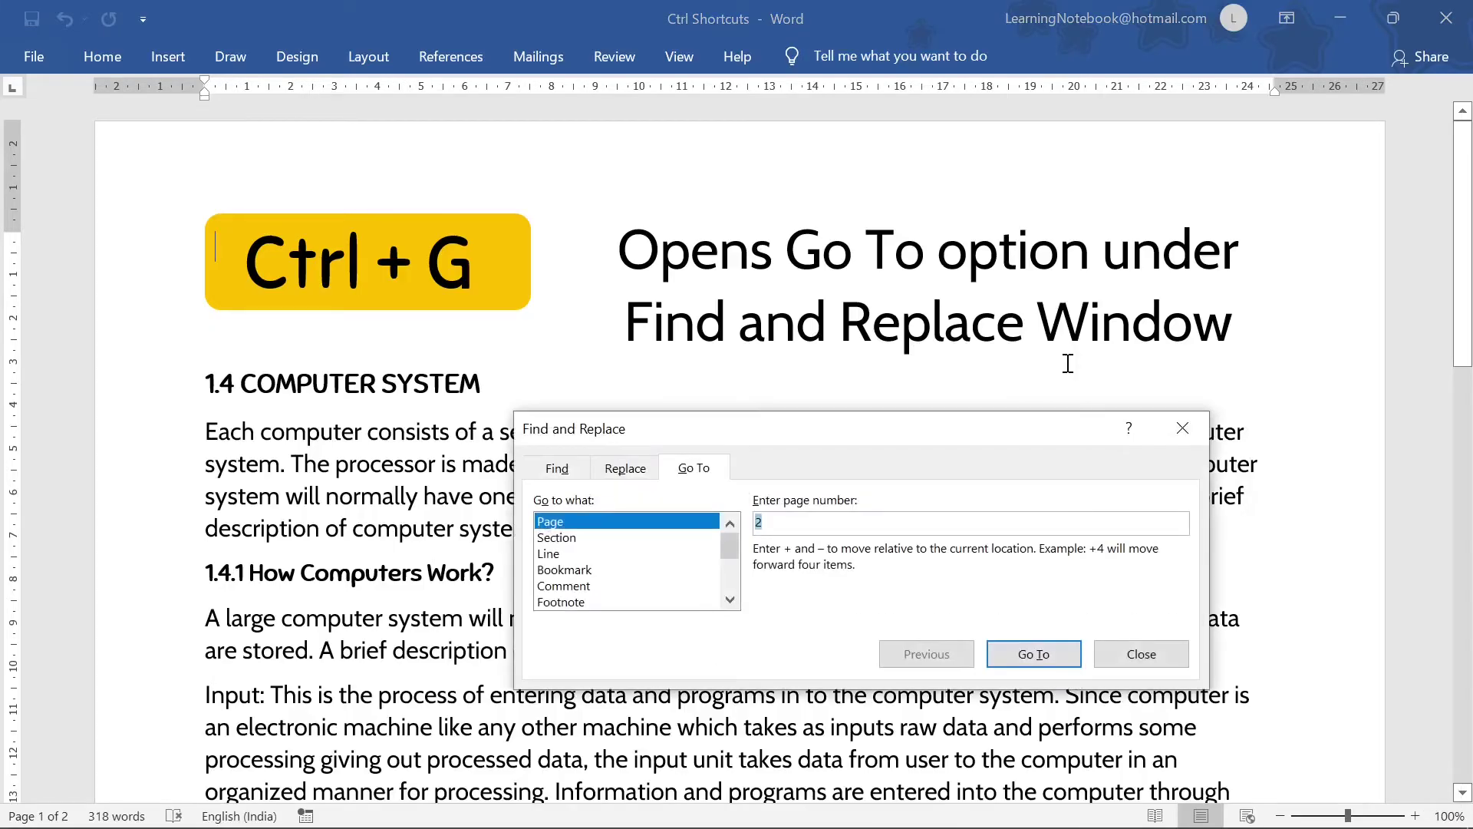
{"action": "key", "text": "BackSpace"}
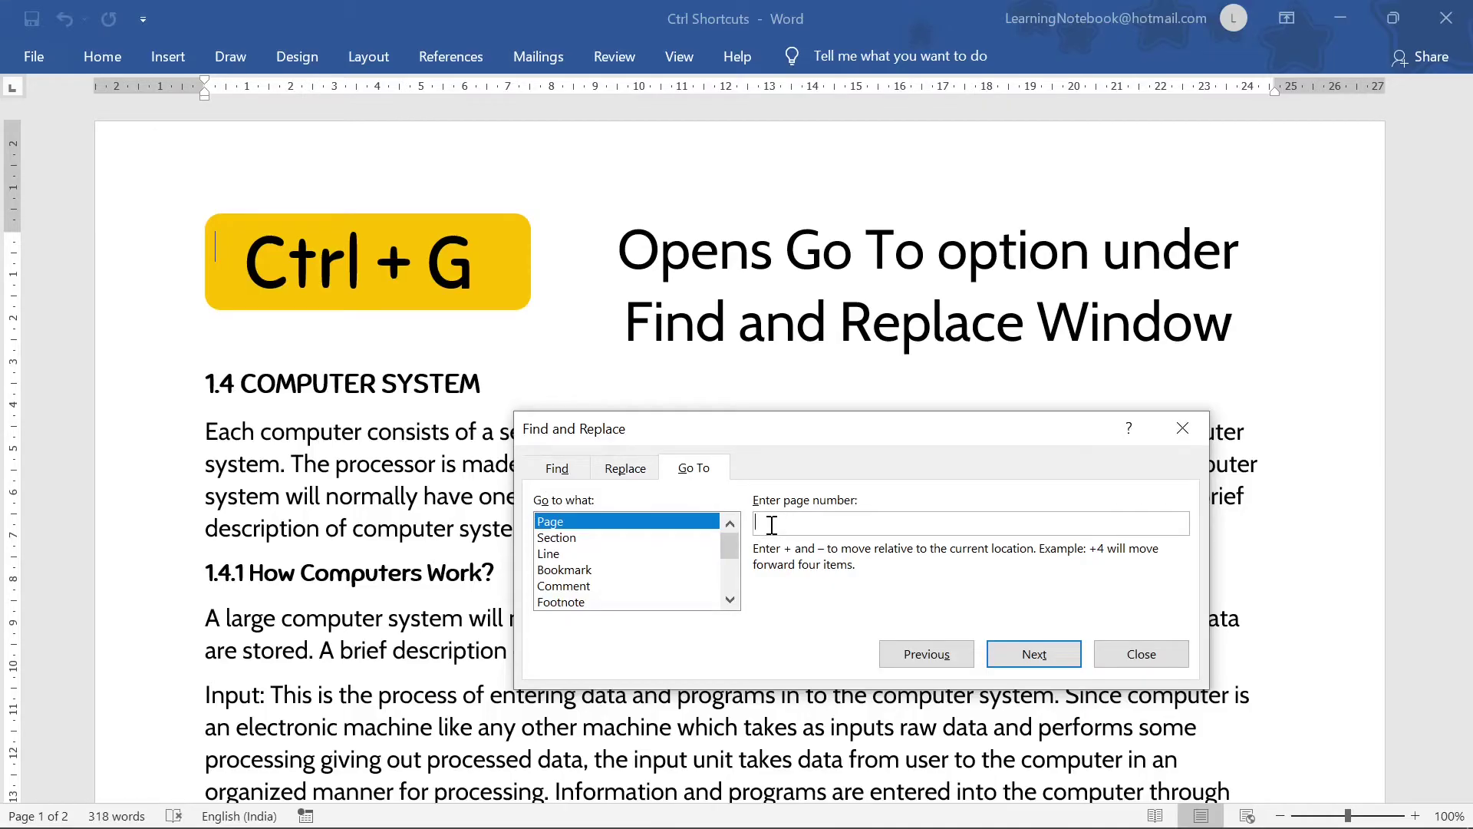
{"action": "type", "text": "2"}
{"action": "left_click", "coordinate": [1034, 659]}
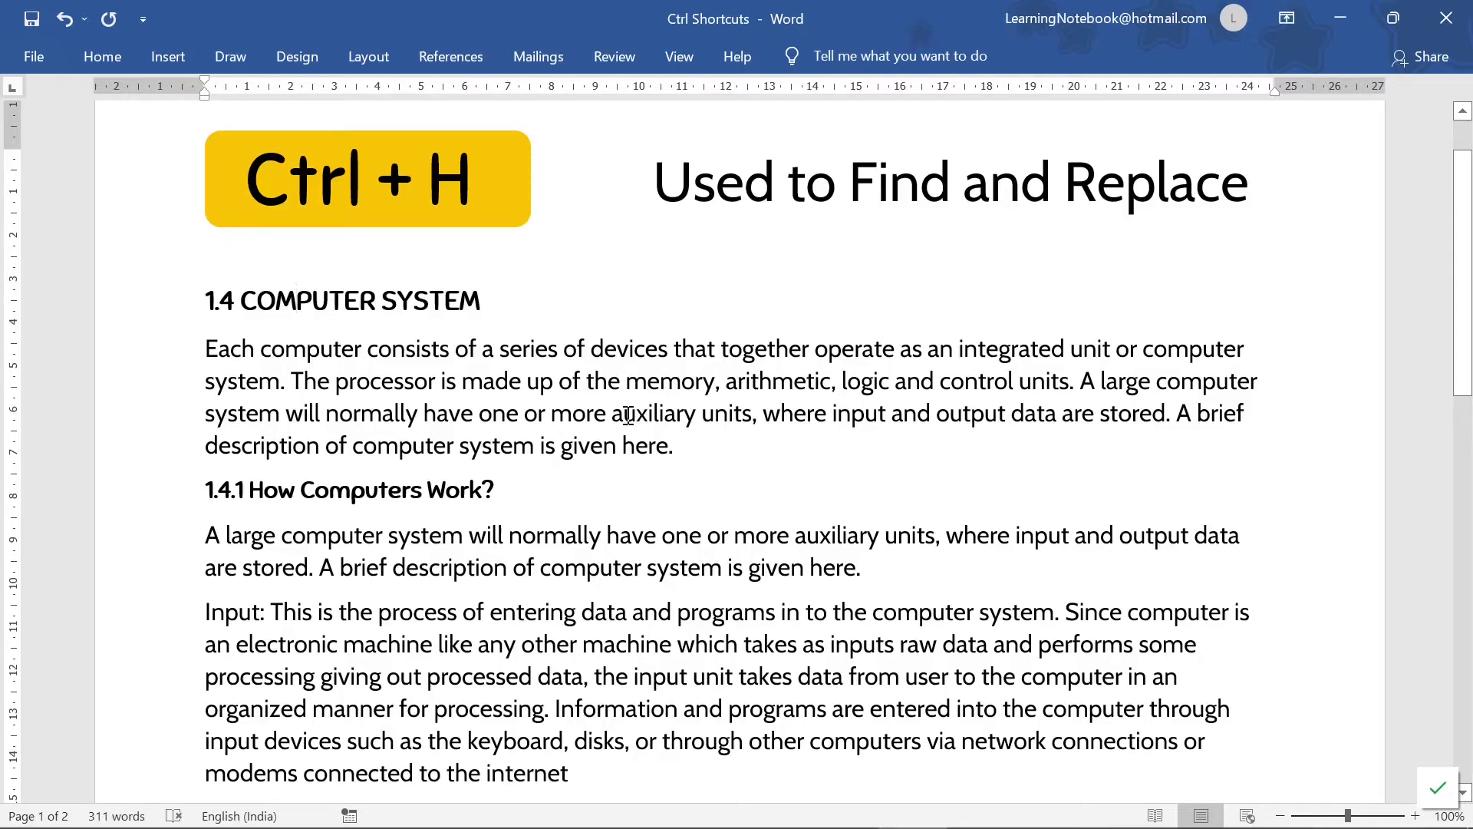
Replace all 14 occurrences of 'computer' with 'laptop', then select LAPTOP in the heading.
{"action": "key", "text": "ctrl+h"}
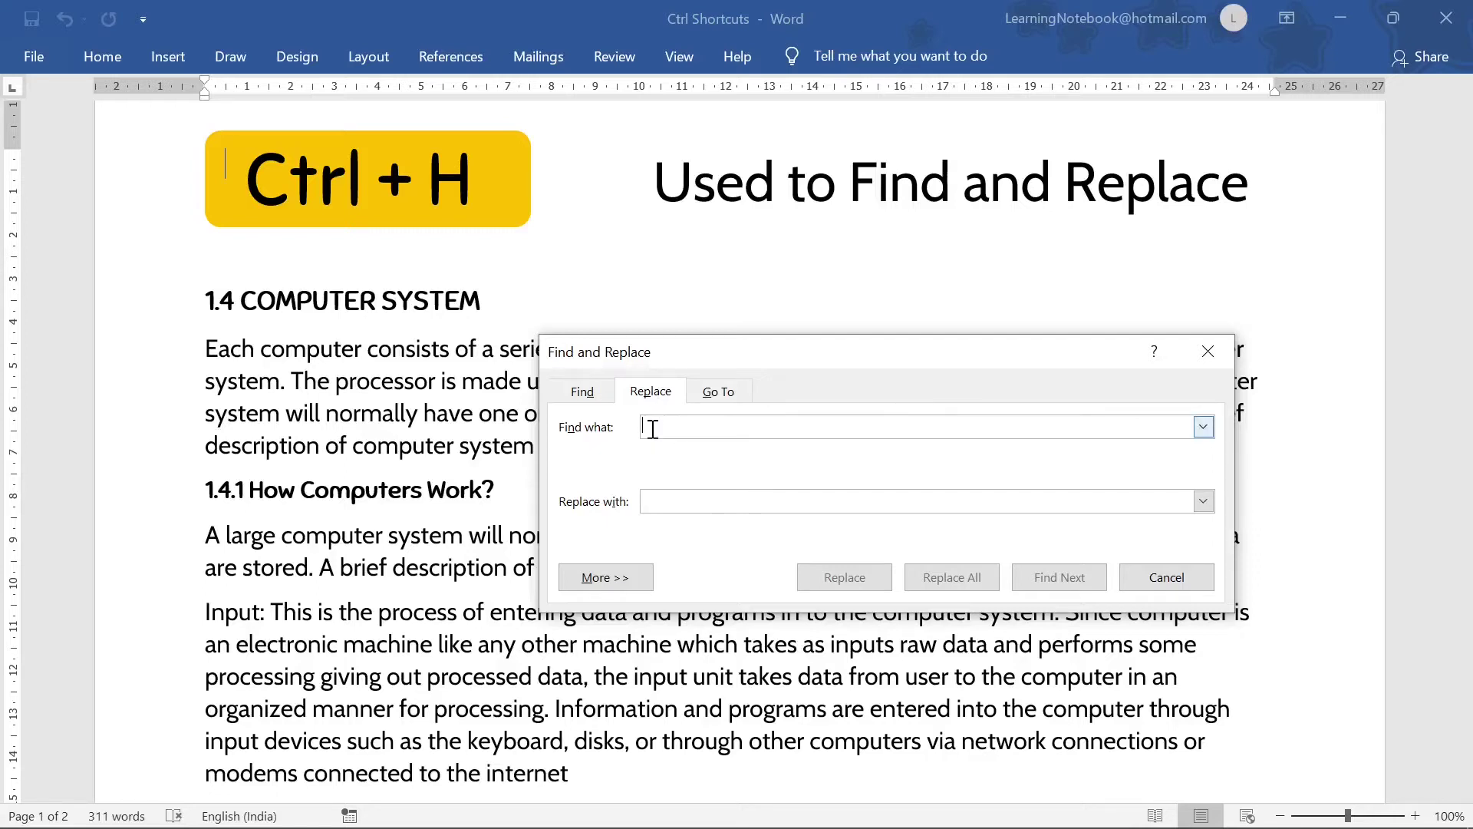
{"action": "type", "text": "computer"}
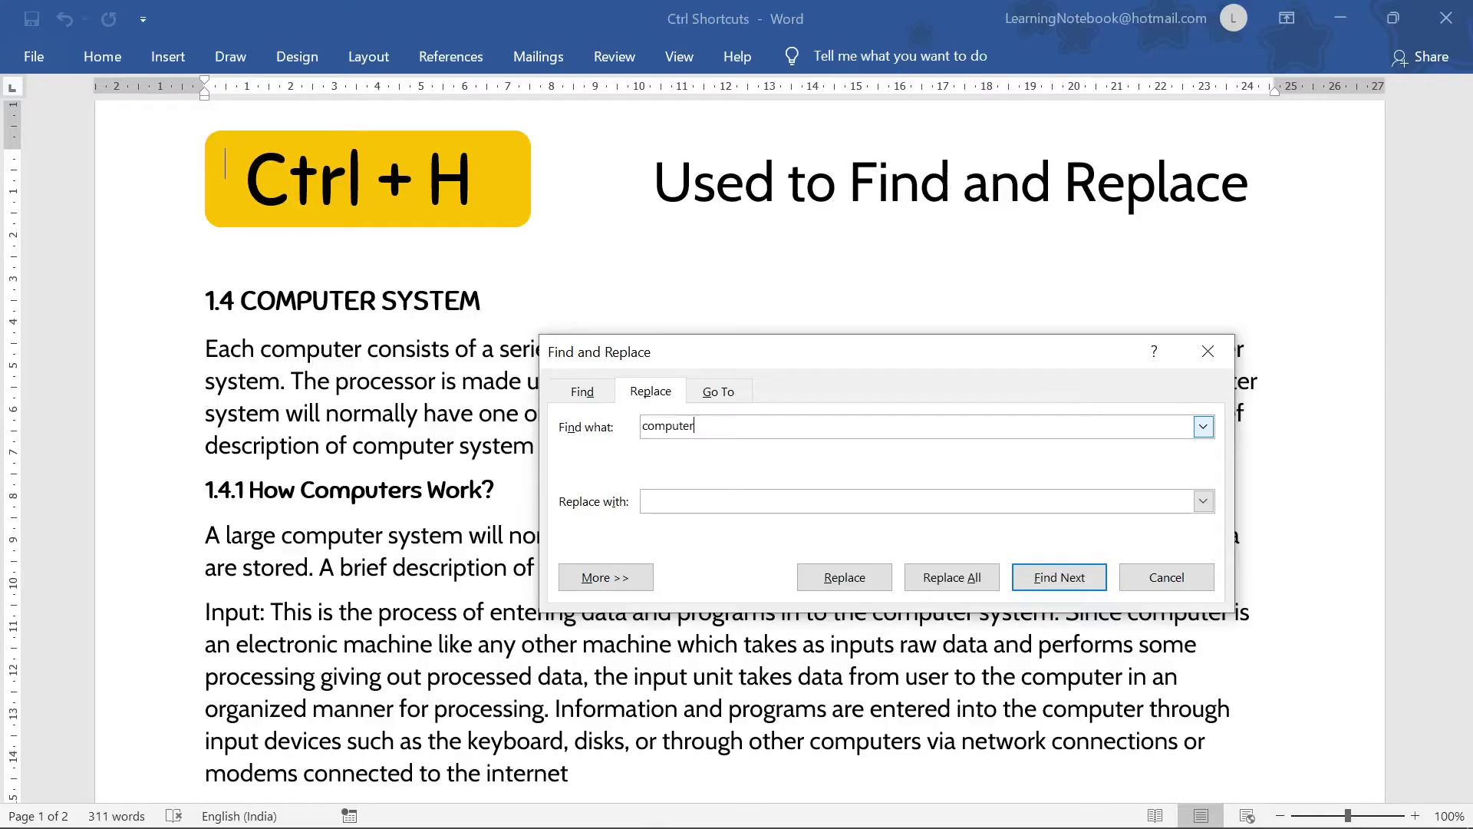
{"action": "left_click", "coordinate": [665, 507]}
{"action": "type", "text": "laptop"}
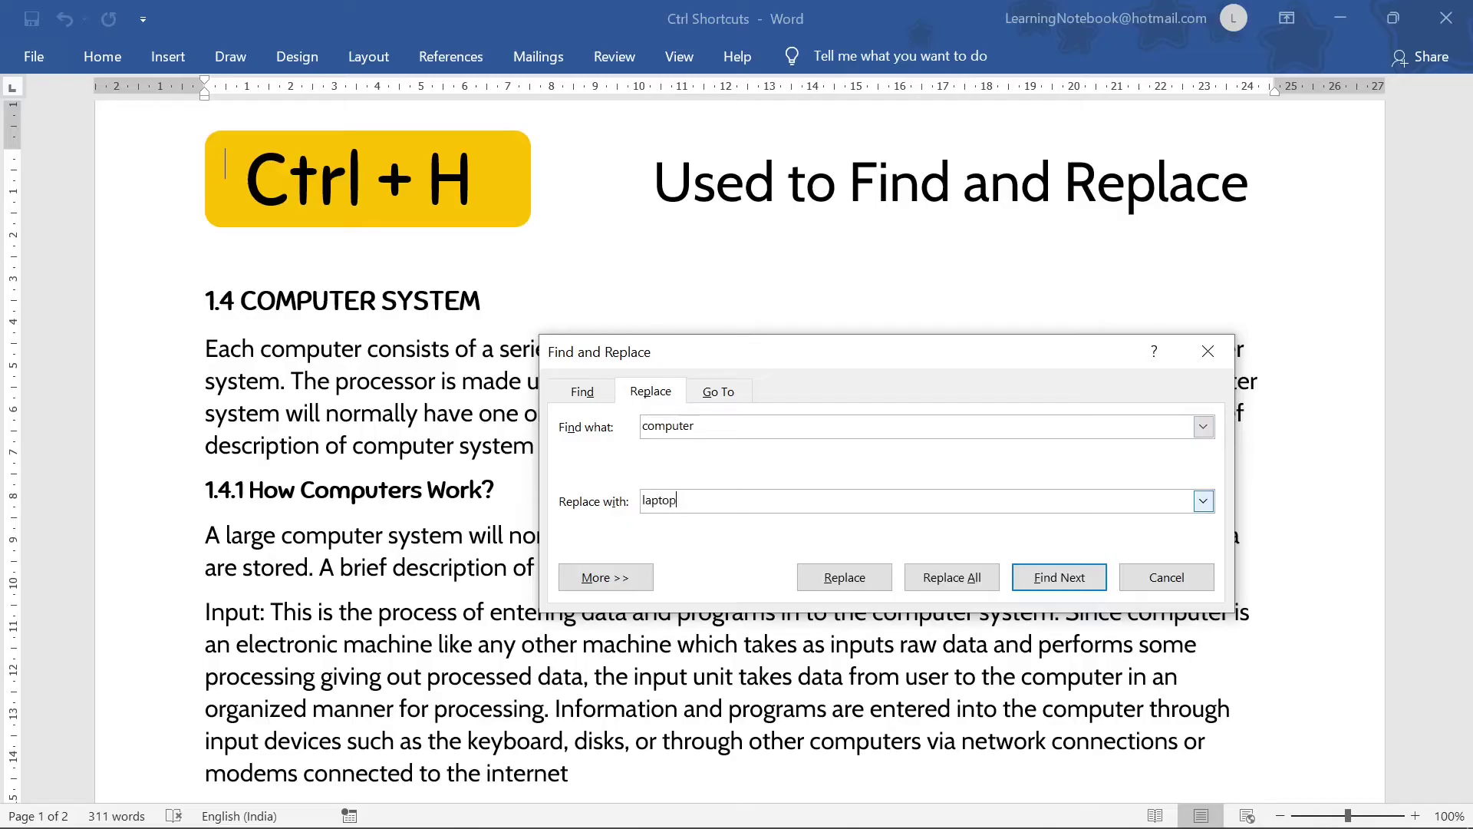
{"action": "left_click", "coordinate": [946, 583]}
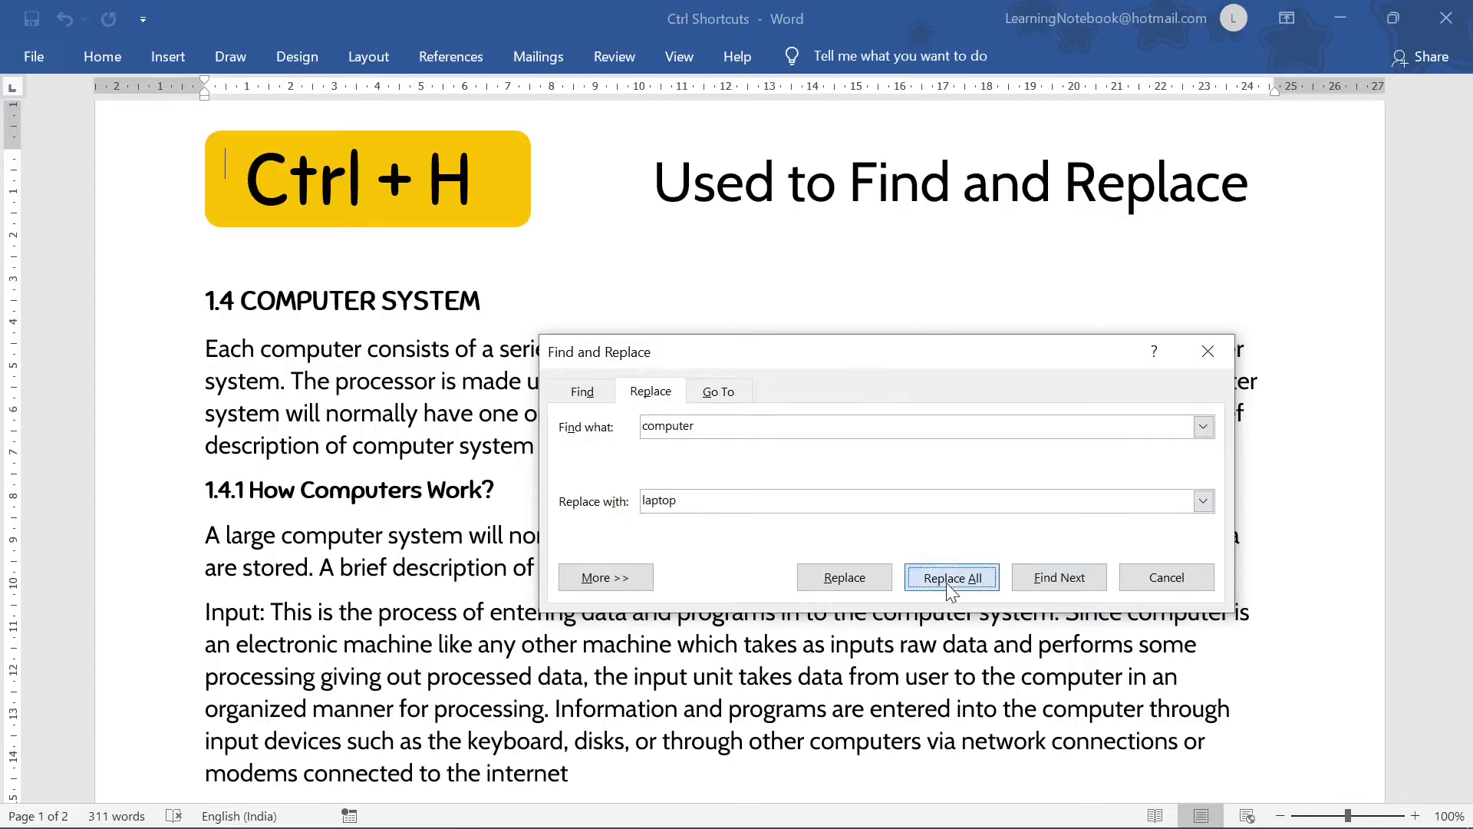
{"action": "left_click", "coordinate": [746, 492]}
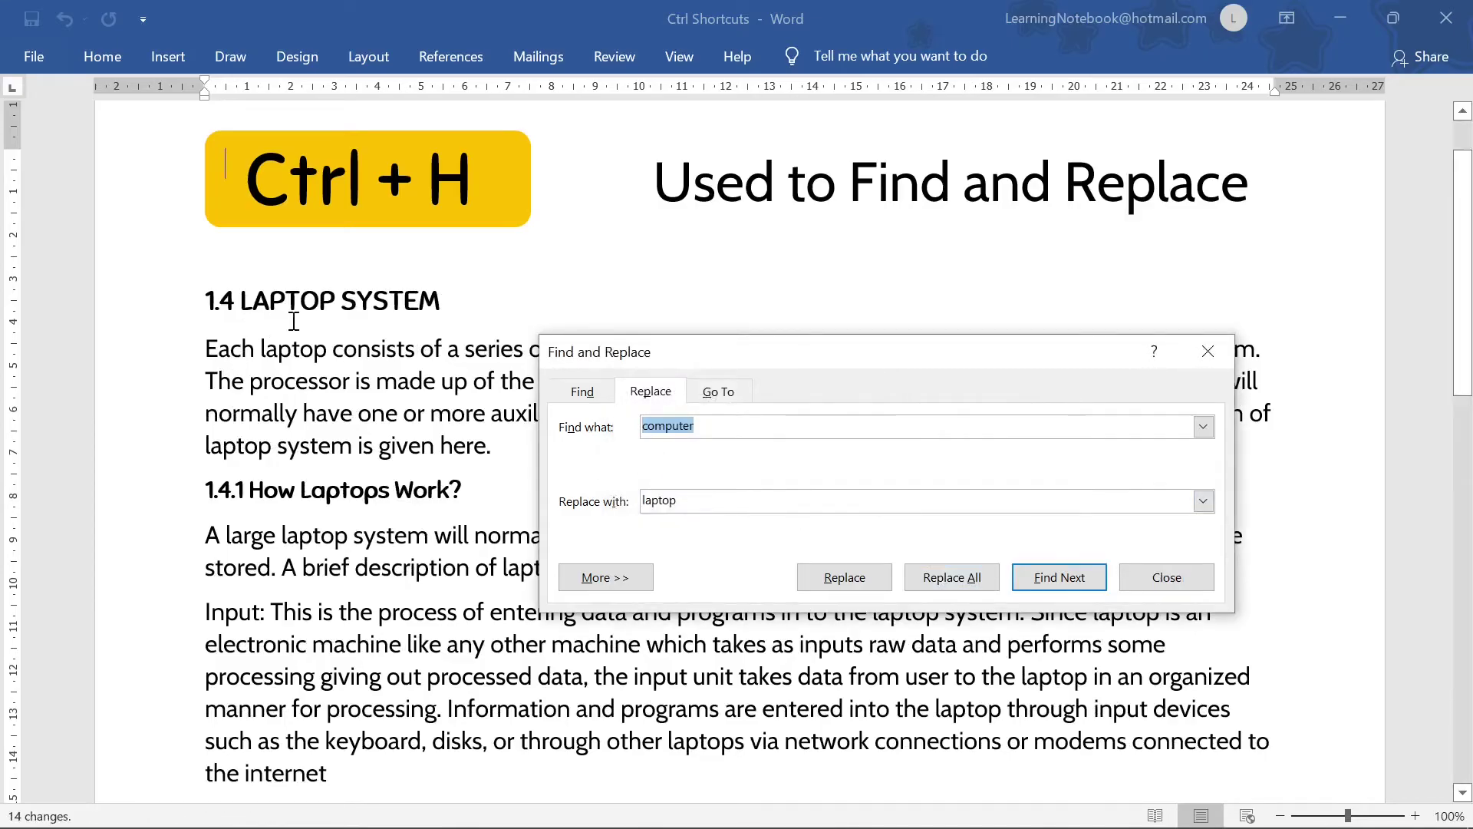
{"action": "left_click", "coordinate": [242, 303]}
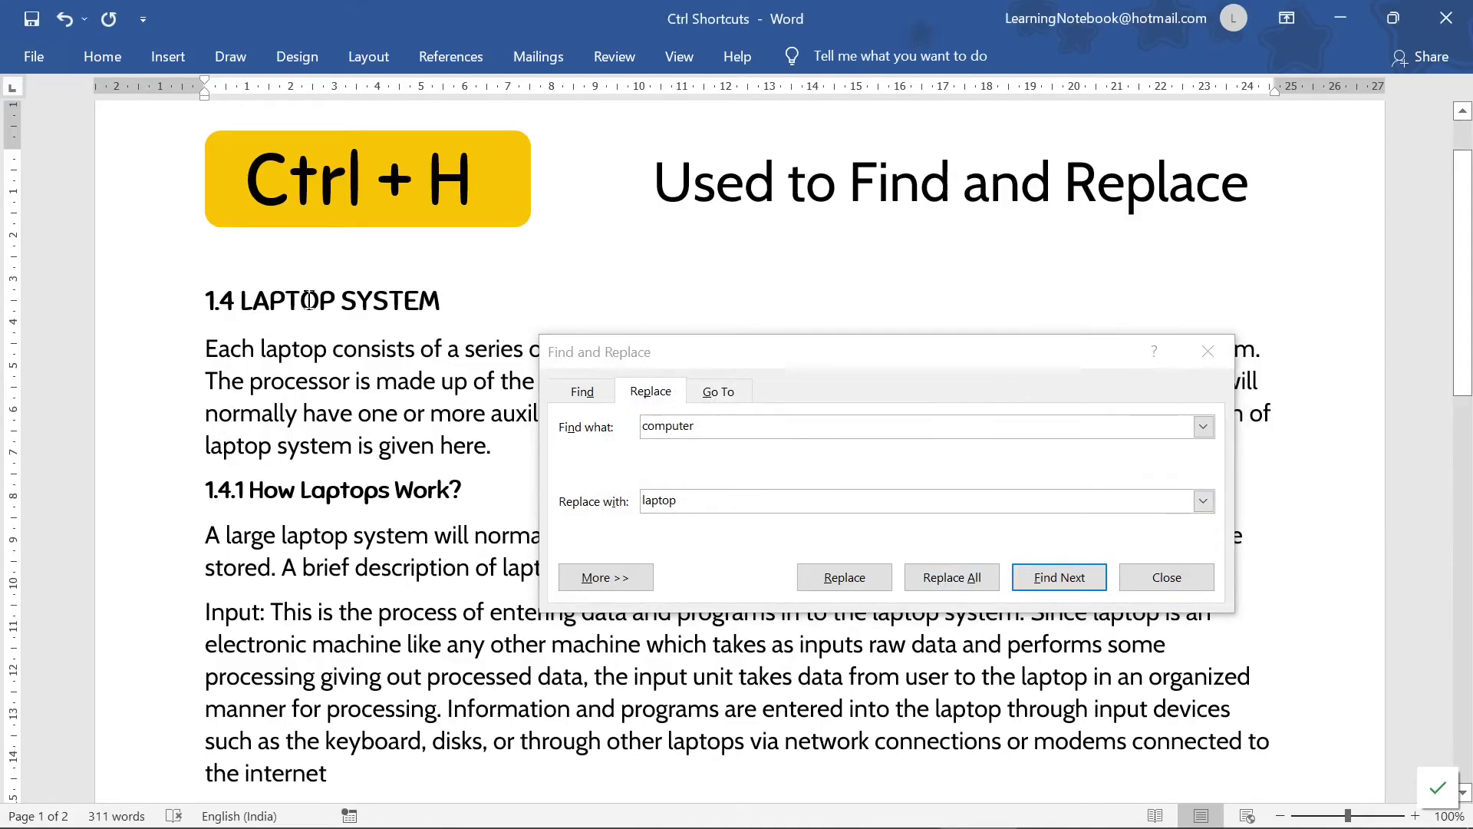
{"action": "left_click_drag", "start_coordinate": [247, 297], "coordinate": [343, 301]}
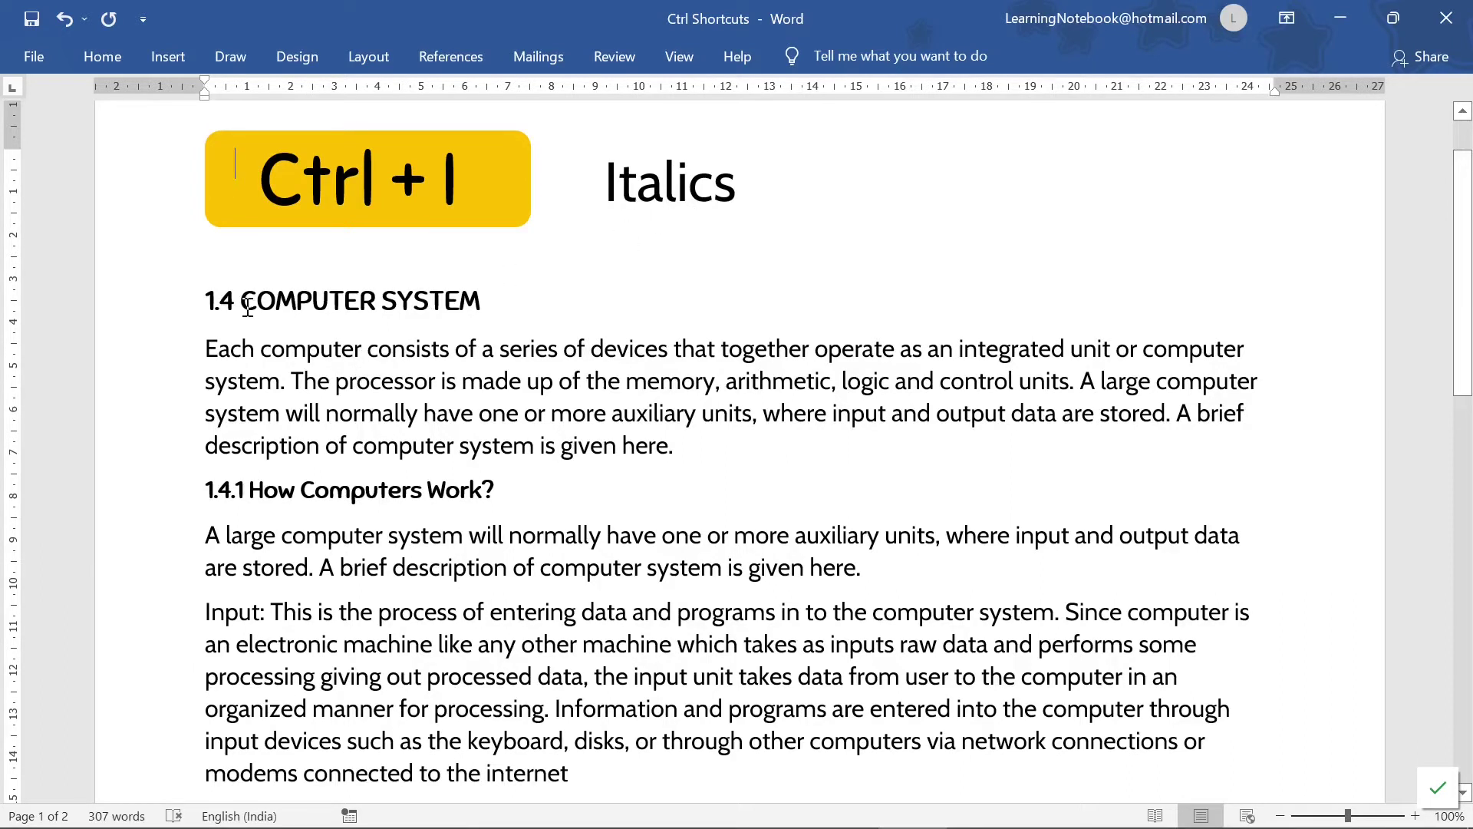
Italicize the '1.4 COMPUTER SYSTEM' heading with Ctrl+I.
{"action": "left_click_drag", "start_coordinate": [204, 298], "coordinate": [476, 304]}
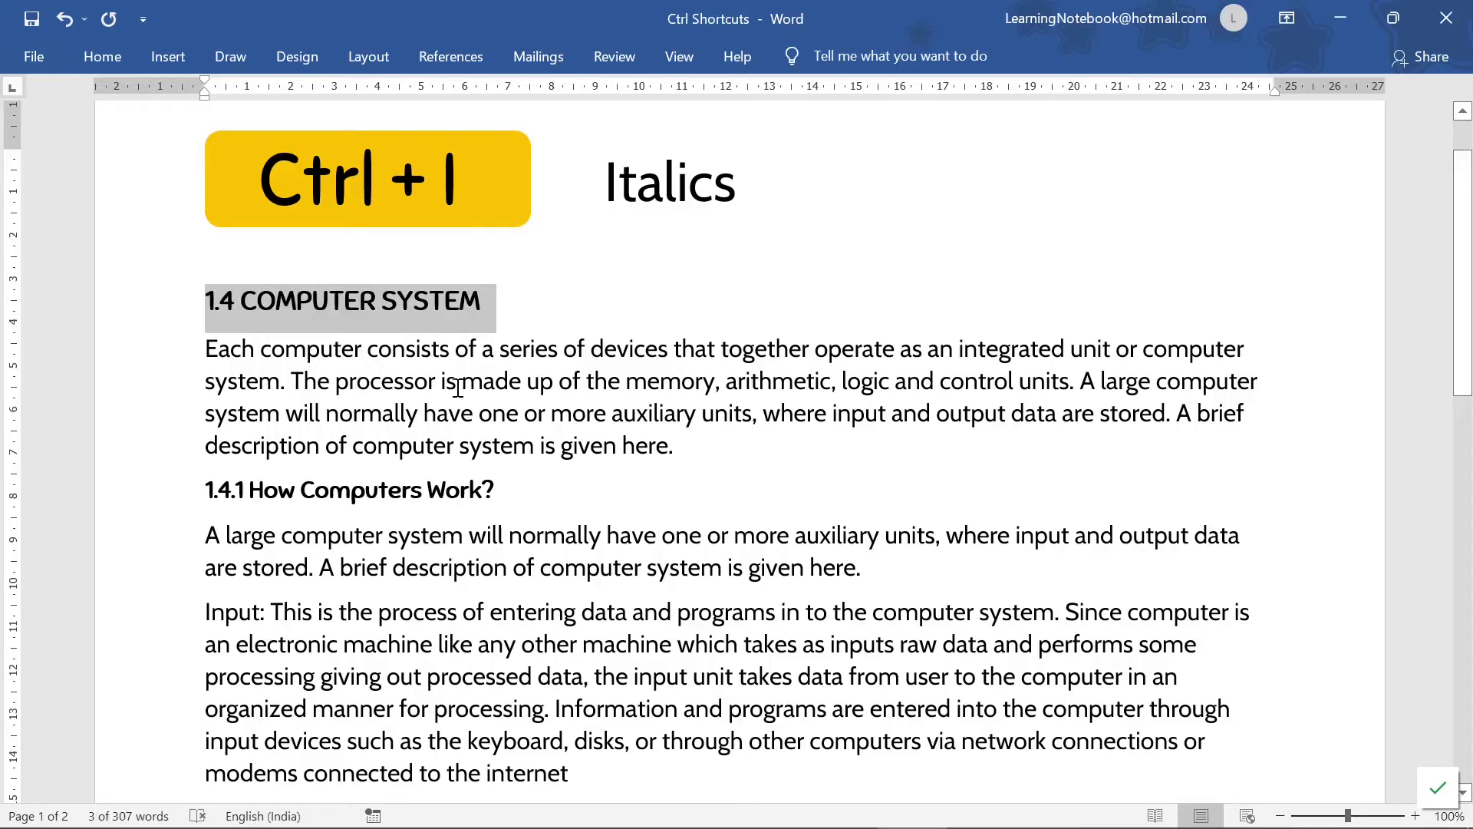
{"action": "key", "text": "ctrl+i"}
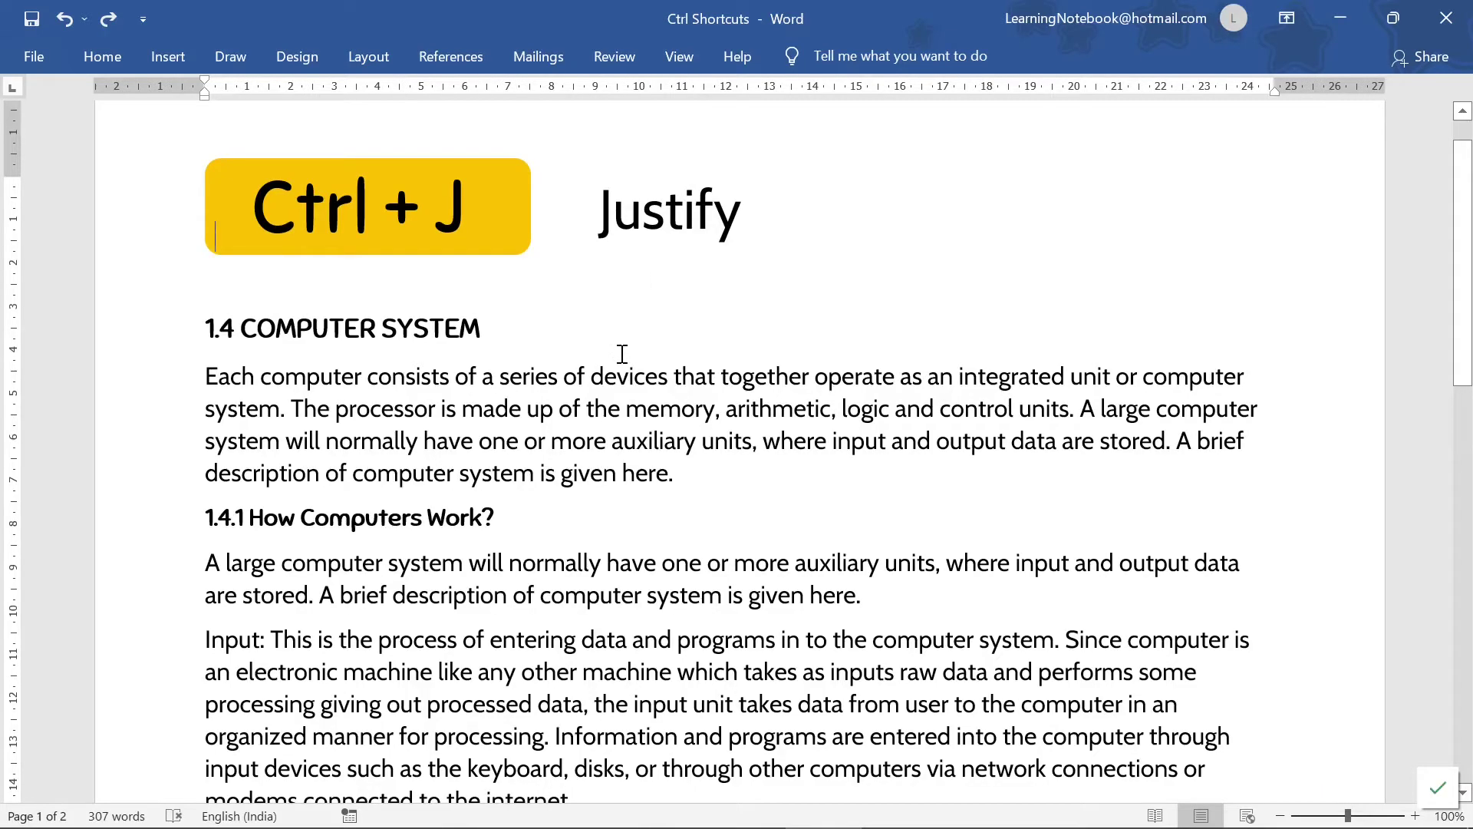
Select the whole Input paragraph and justify it with Ctrl+J.
{"action": "scroll", "coordinate": [583, 445], "scroll_direction": "down", "scroll_amount": 1}
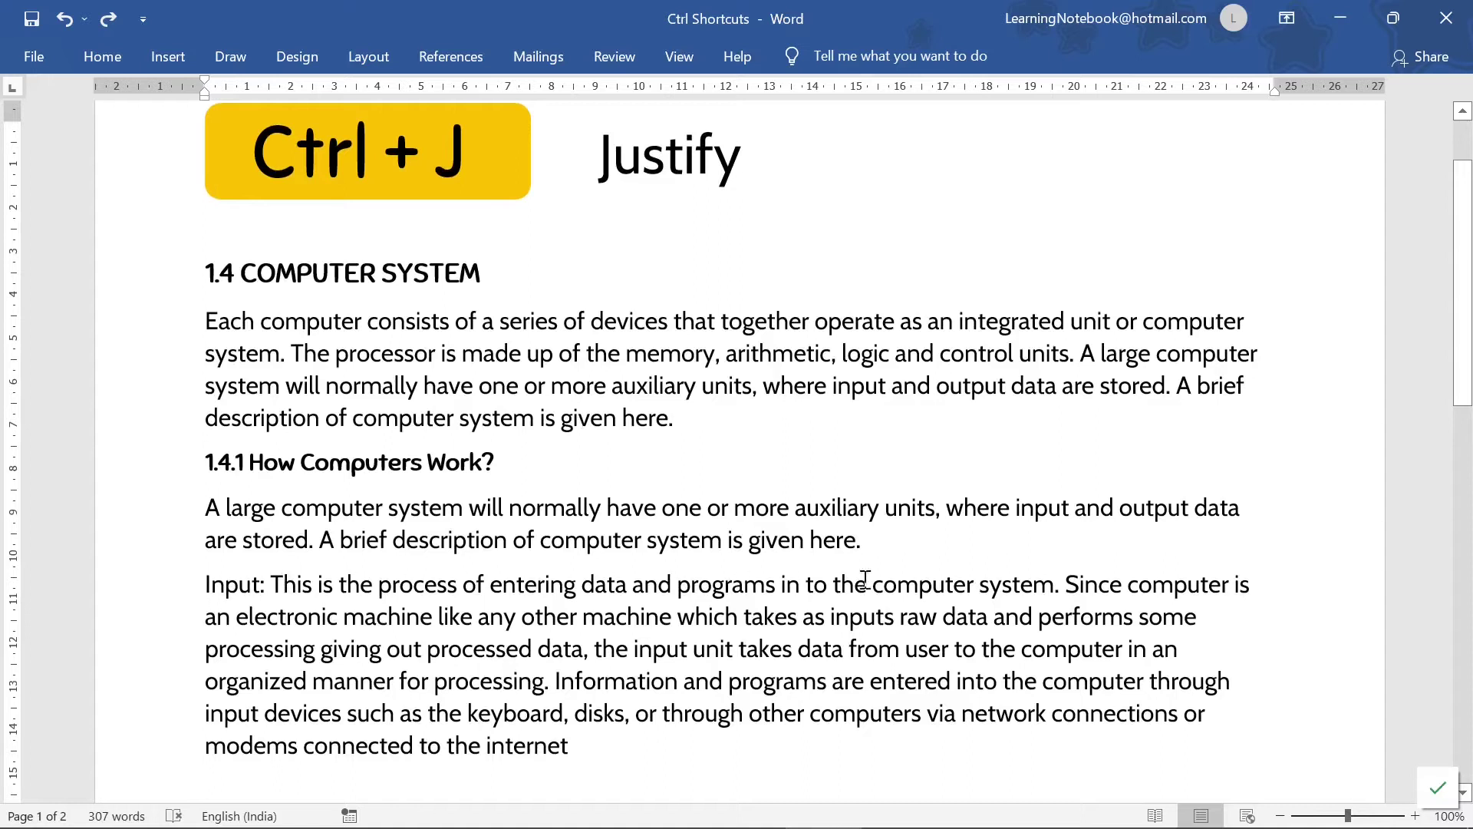
{"action": "double_click", "coordinate": [1244, 585]}
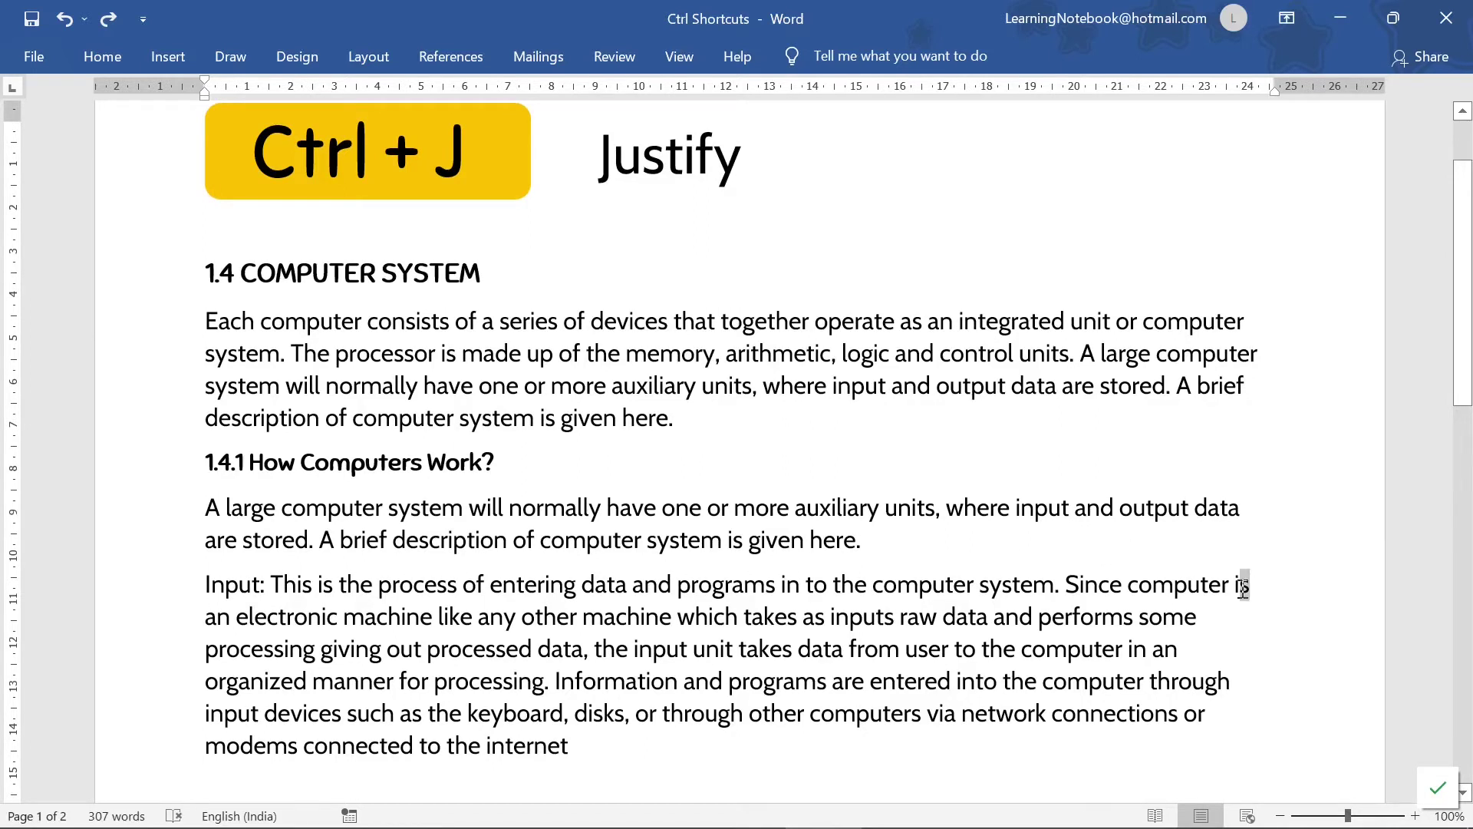
{"action": "double_click", "coordinate": [1196, 623]}
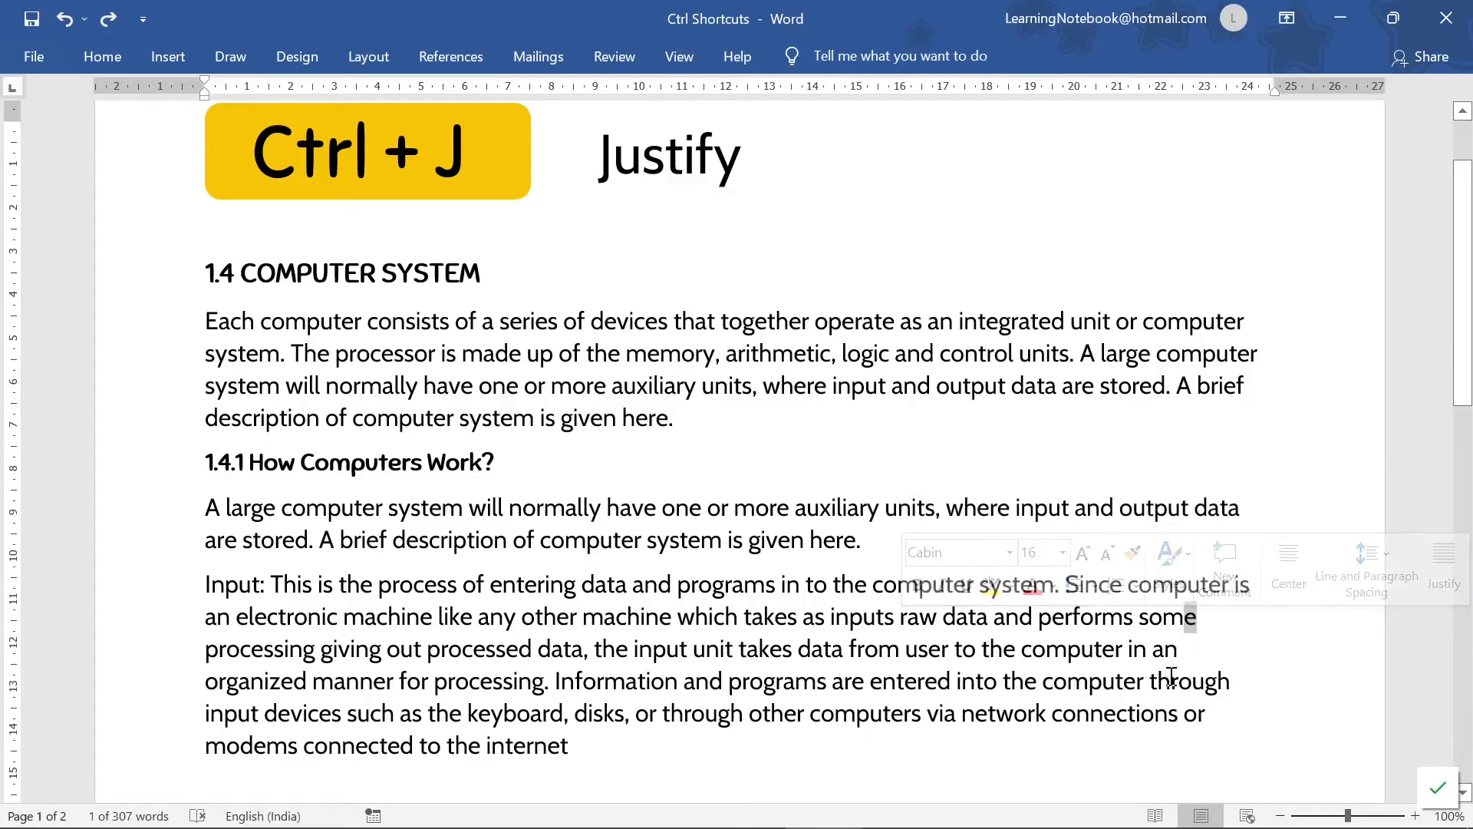
{"action": "double_click", "coordinate": [1173, 650]}
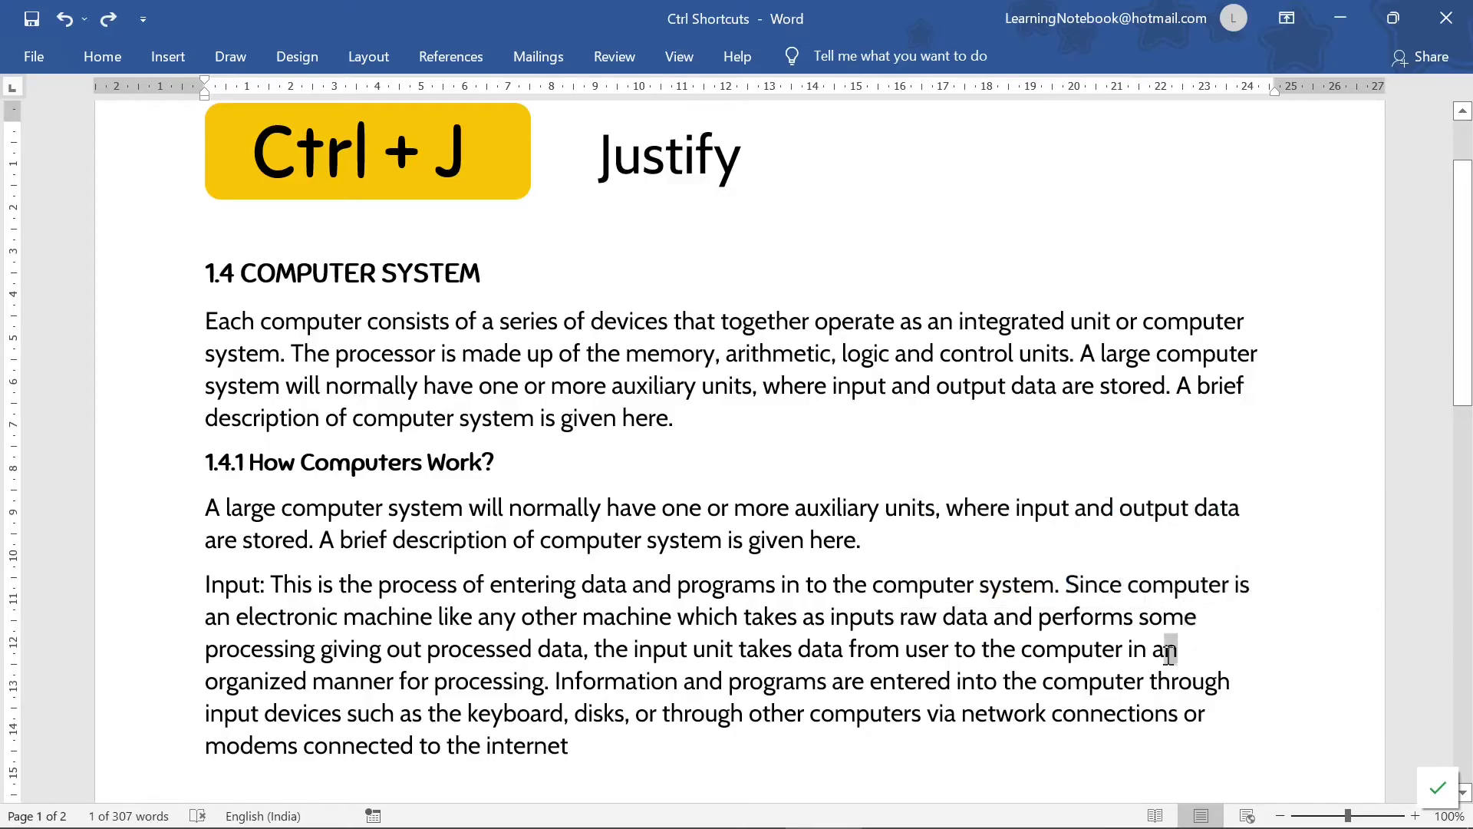
{"action": "double_click", "coordinate": [1222, 694]}
{"action": "left_click", "coordinate": [1221, 699]}
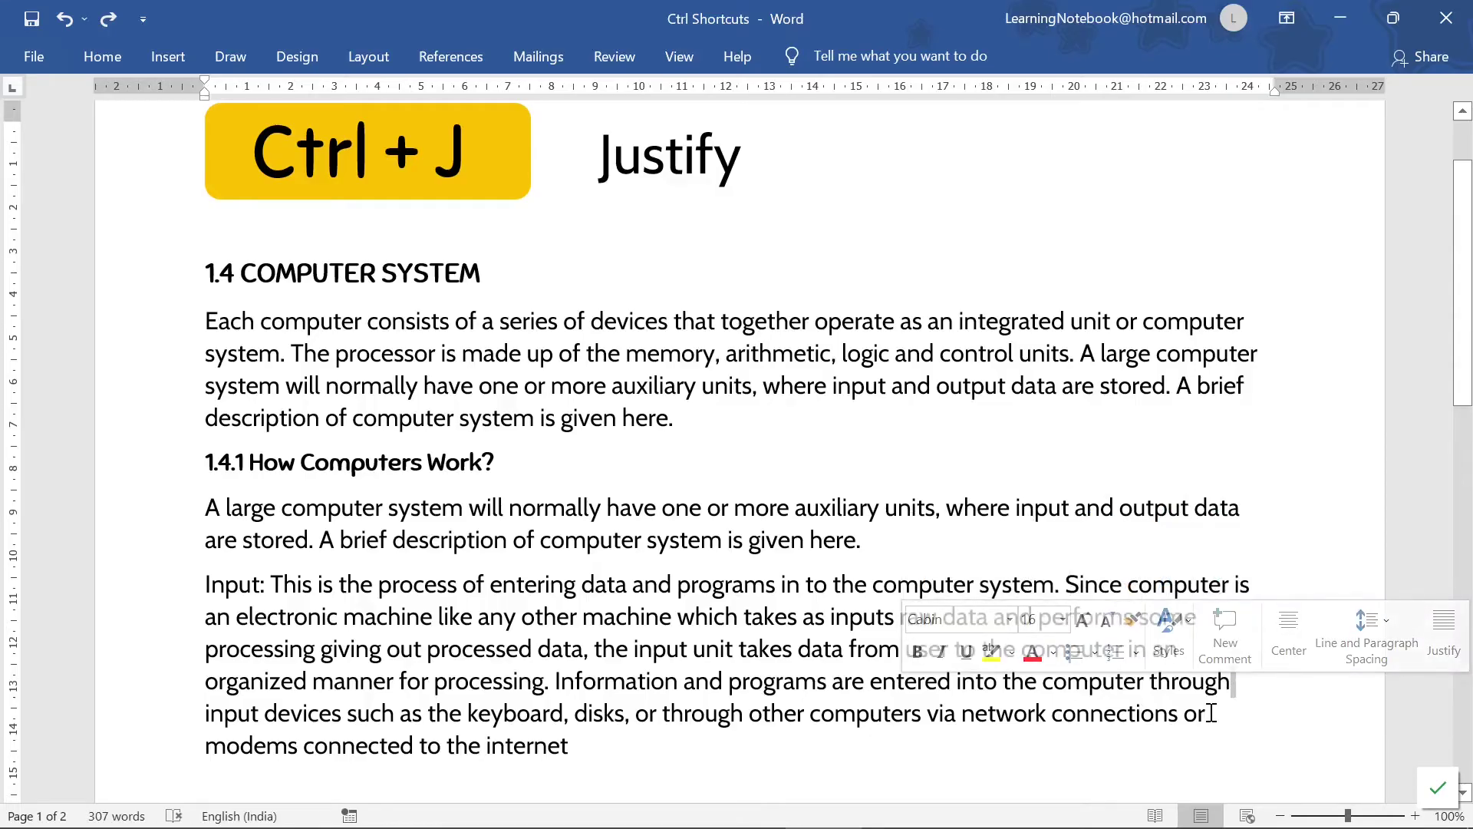
{"action": "left_click", "coordinate": [1211, 713]}
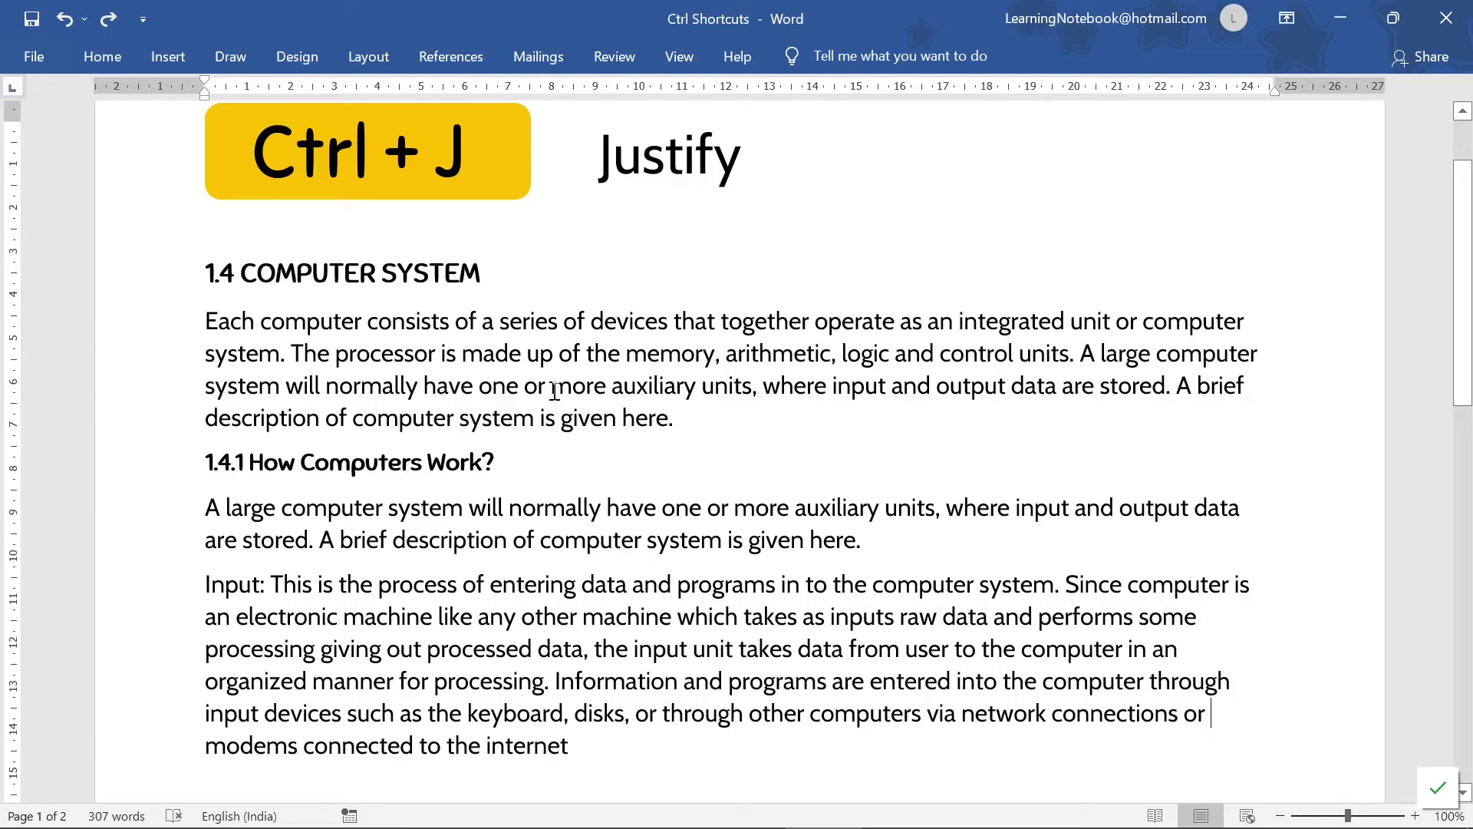
{"action": "left_click_drag", "start_coordinate": [204, 585], "coordinate": [735, 770]}
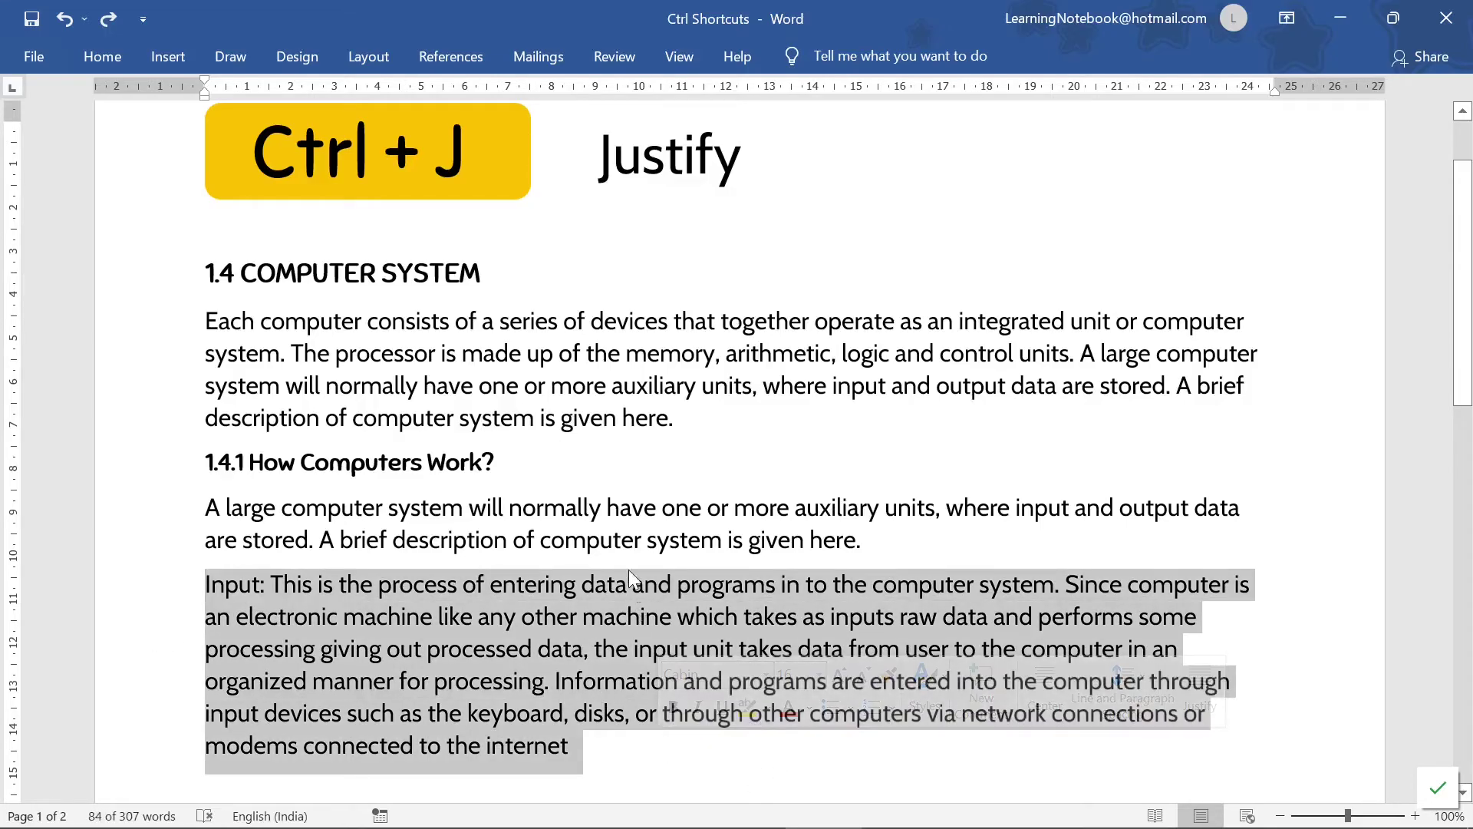
{"action": "key", "text": "ctrl+j"}
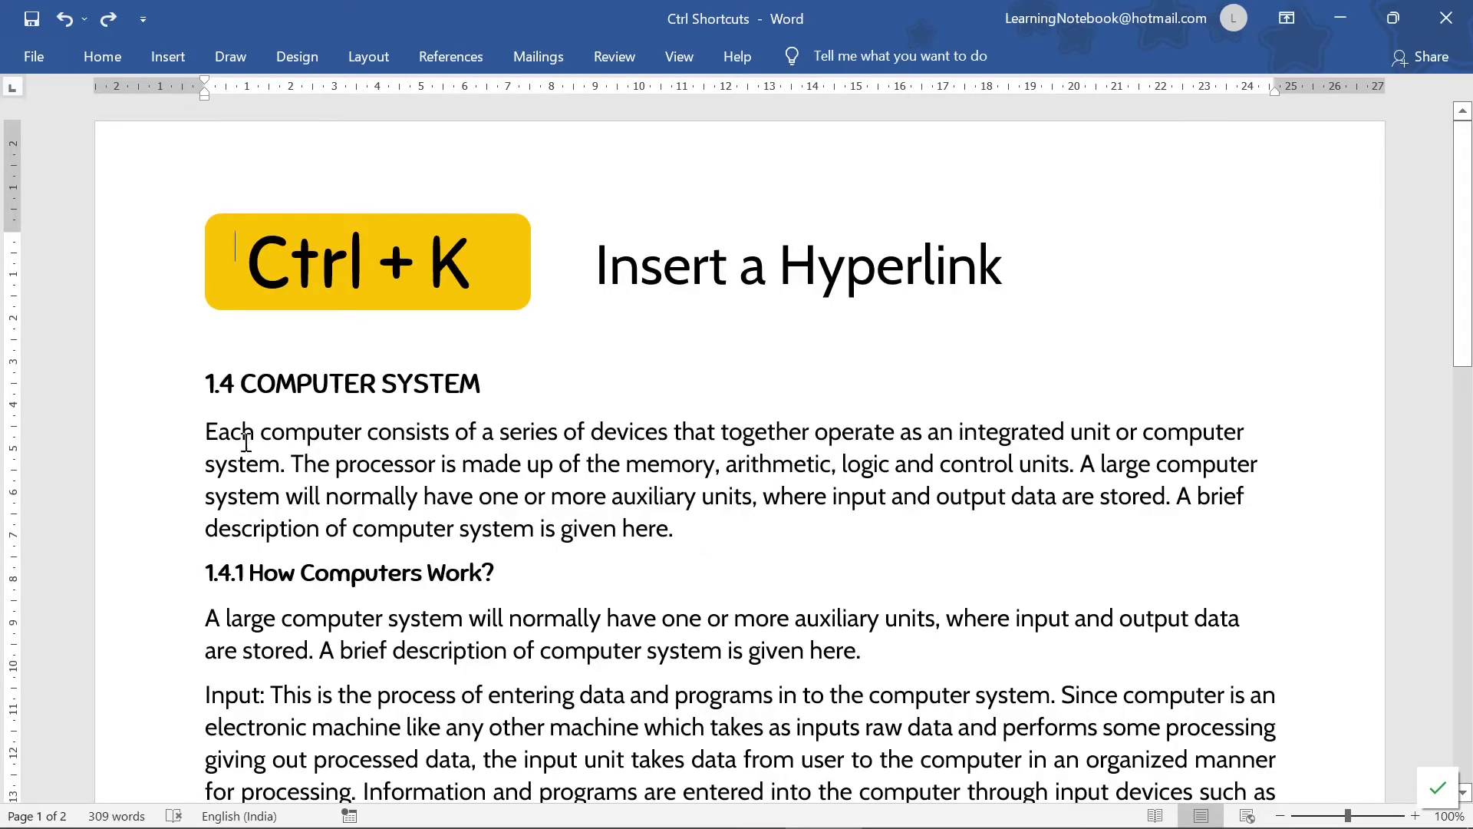
Hyperlink the 1.4 COMPUTER SYSTEM heading to the Function Key presentation using Ctrl+K.
{"action": "left_click_drag", "start_coordinate": [207, 381], "coordinate": [491, 384]}
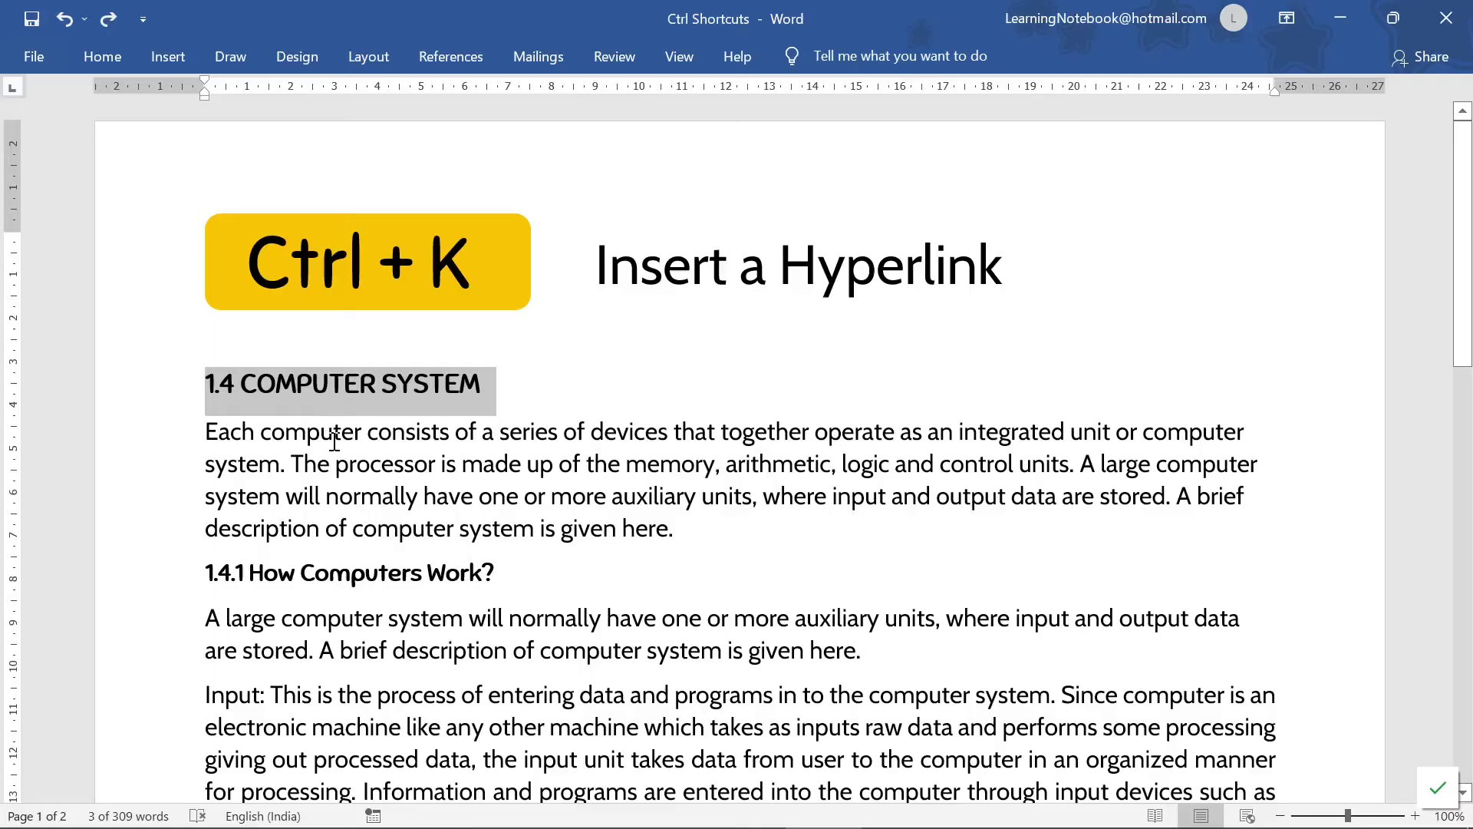
{"action": "key", "text": "ctrl+k"}
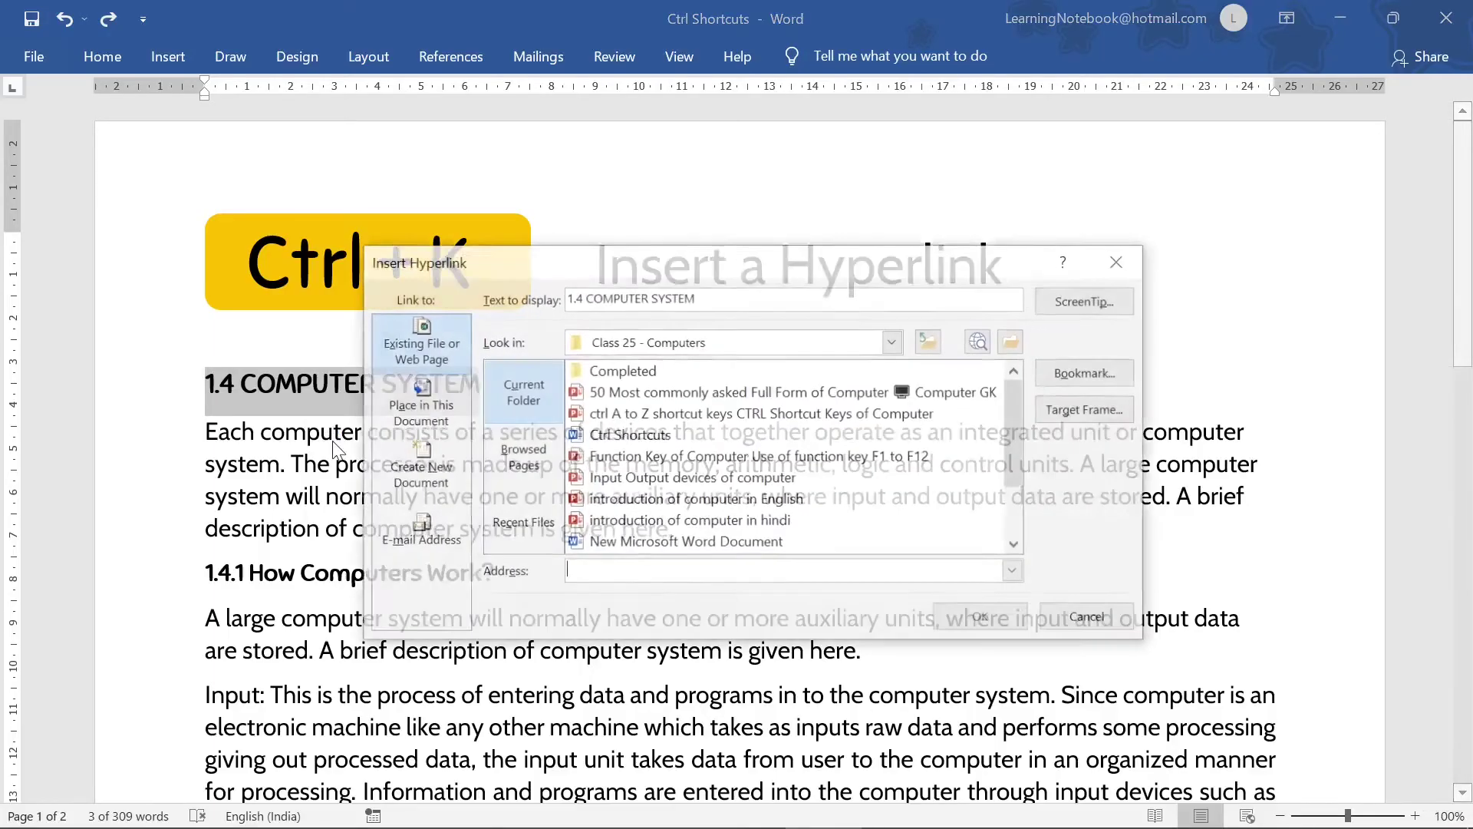
{"action": "left_click_drag", "start_coordinate": [477, 272], "coordinate": [626, 349]}
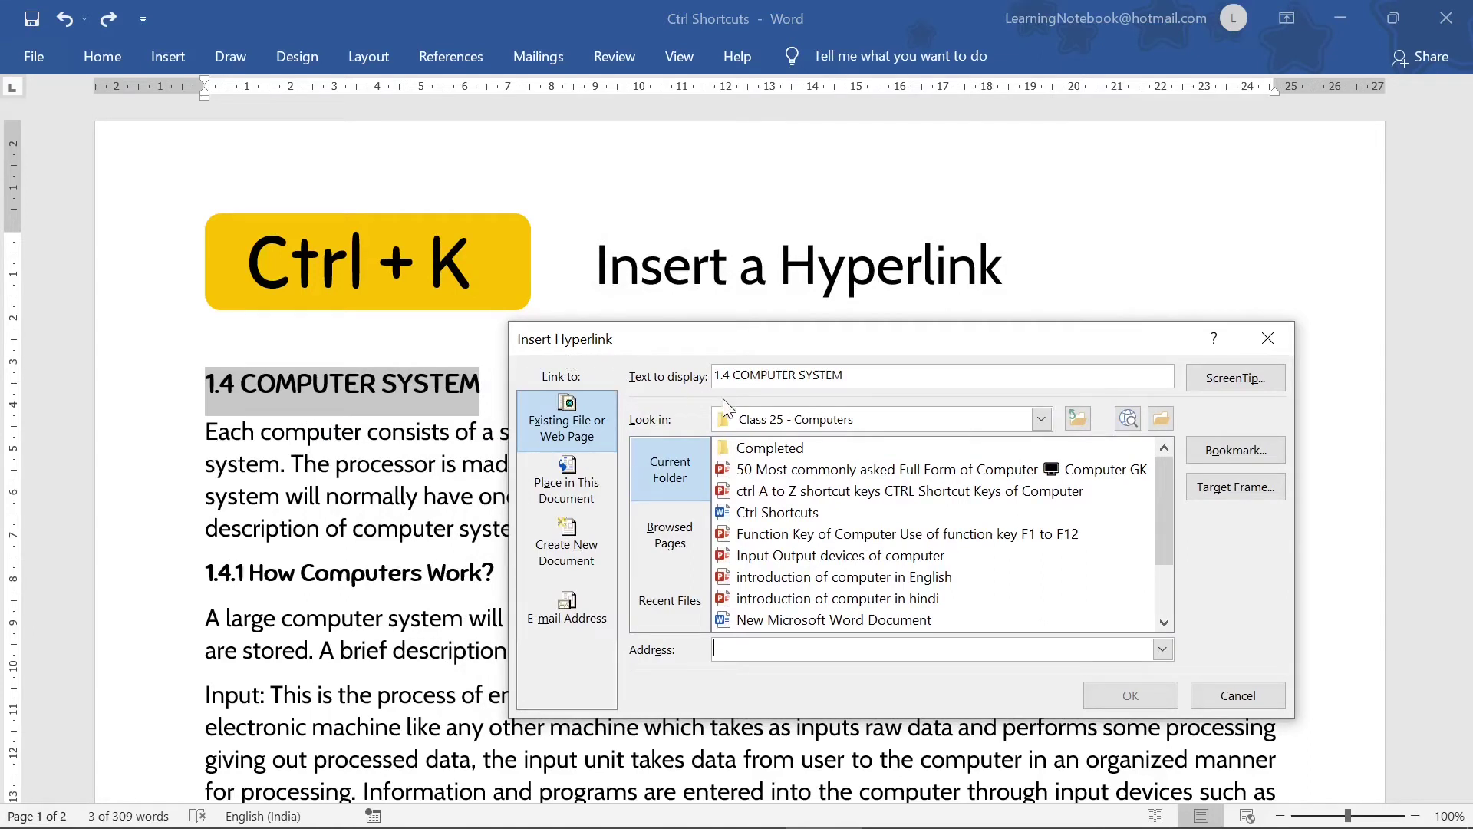
{"action": "left_click", "coordinate": [752, 535]}
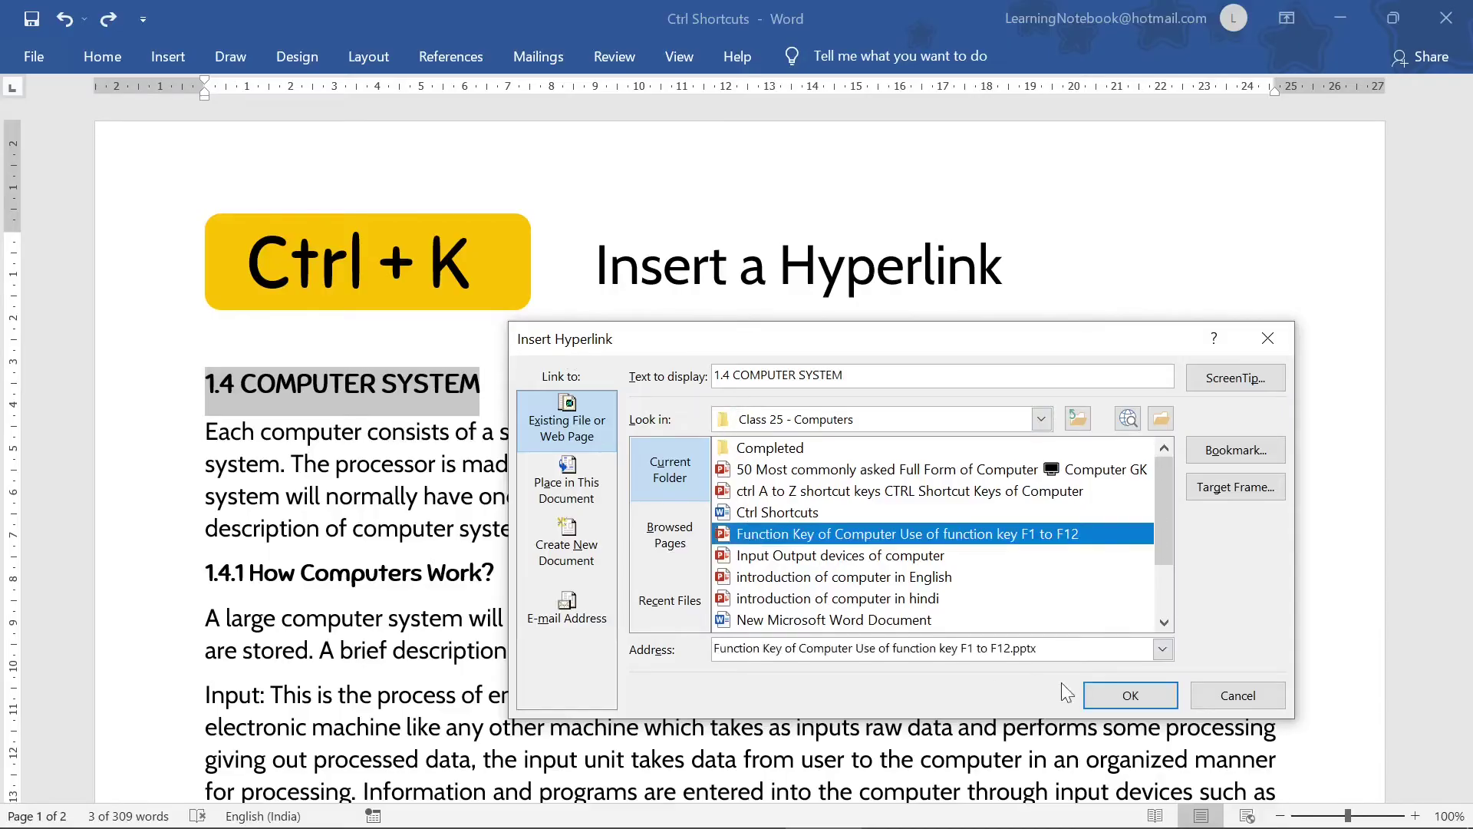
{"action": "left_click", "coordinate": [1130, 695]}
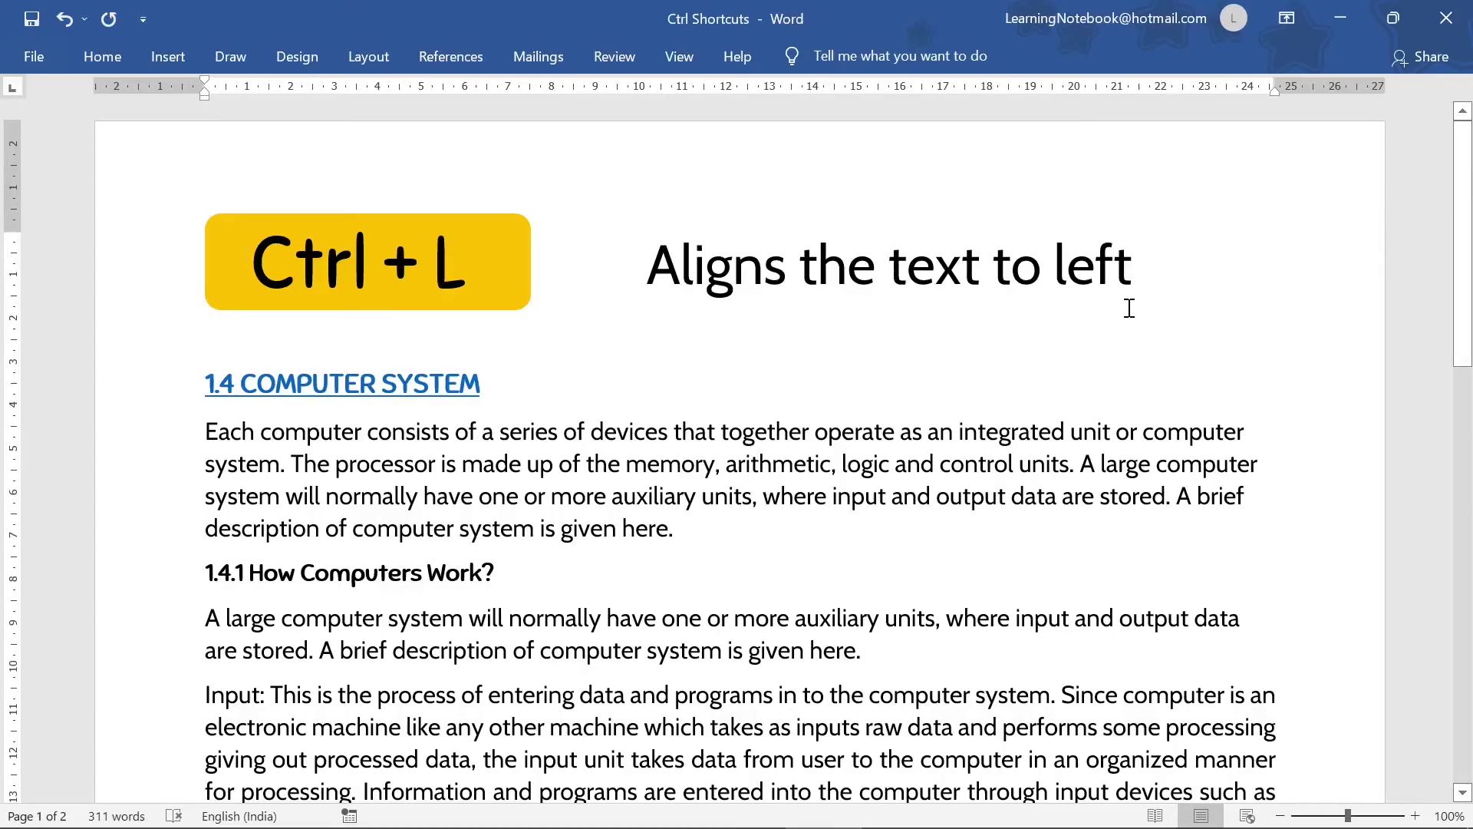
Left-align the 'Aligns the text to left' title text with Ctrl+L.
{"action": "left_click", "coordinate": [735, 274]}
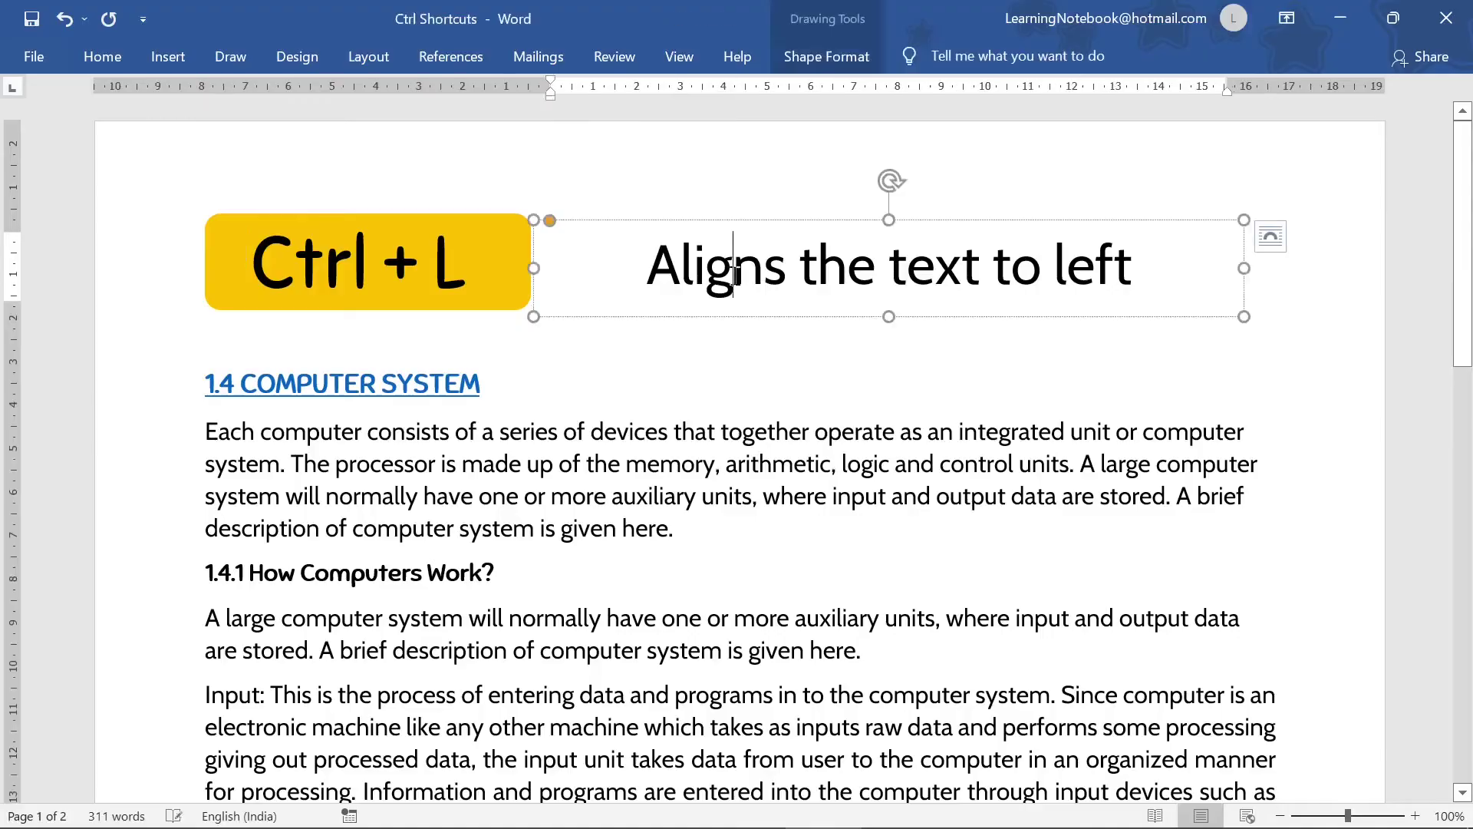
{"action": "left_click_drag", "start_coordinate": [655, 272], "coordinate": [1145, 276]}
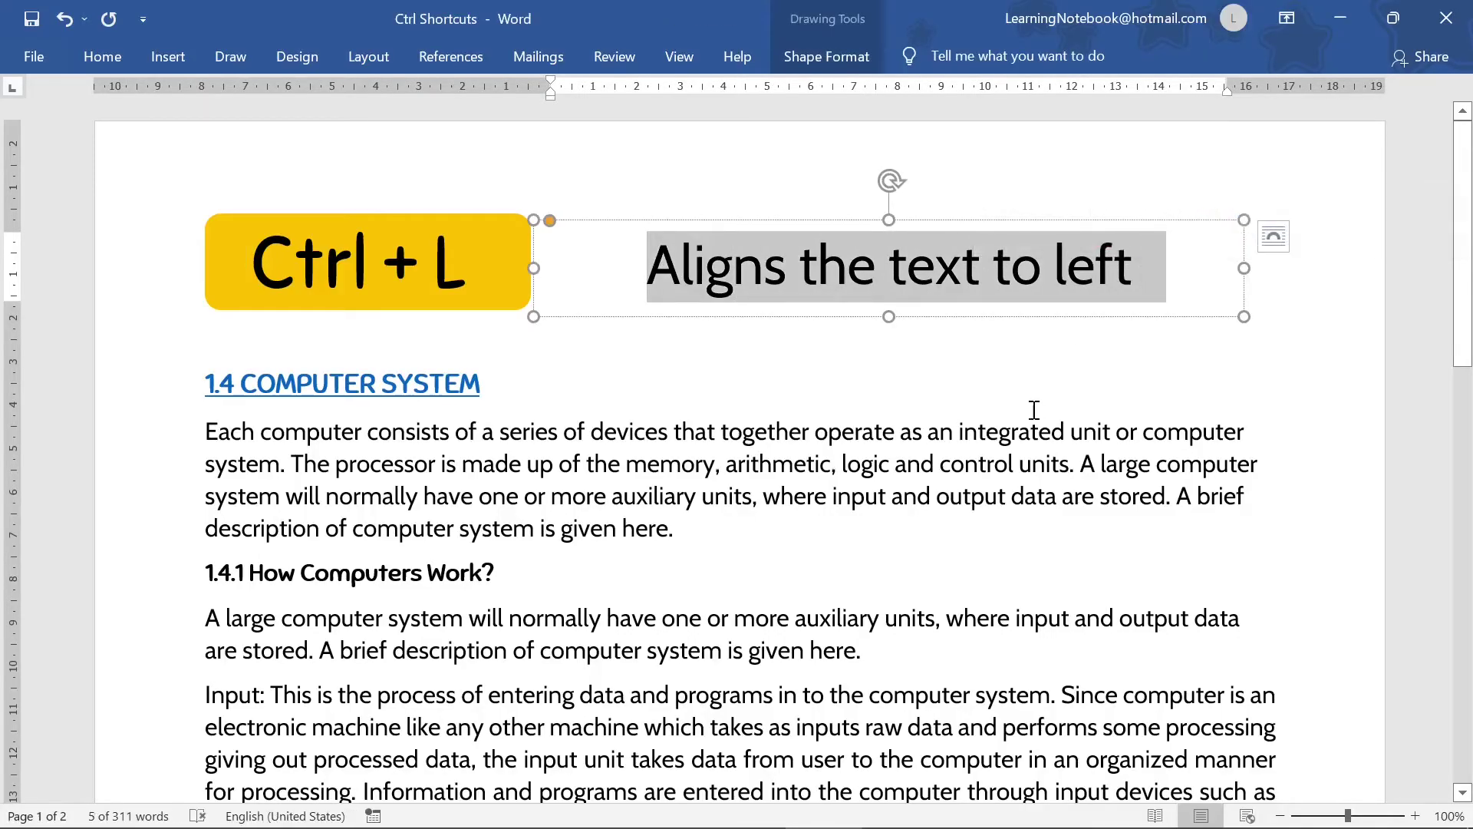
{"action": "key", "text": "ctrl+l"}
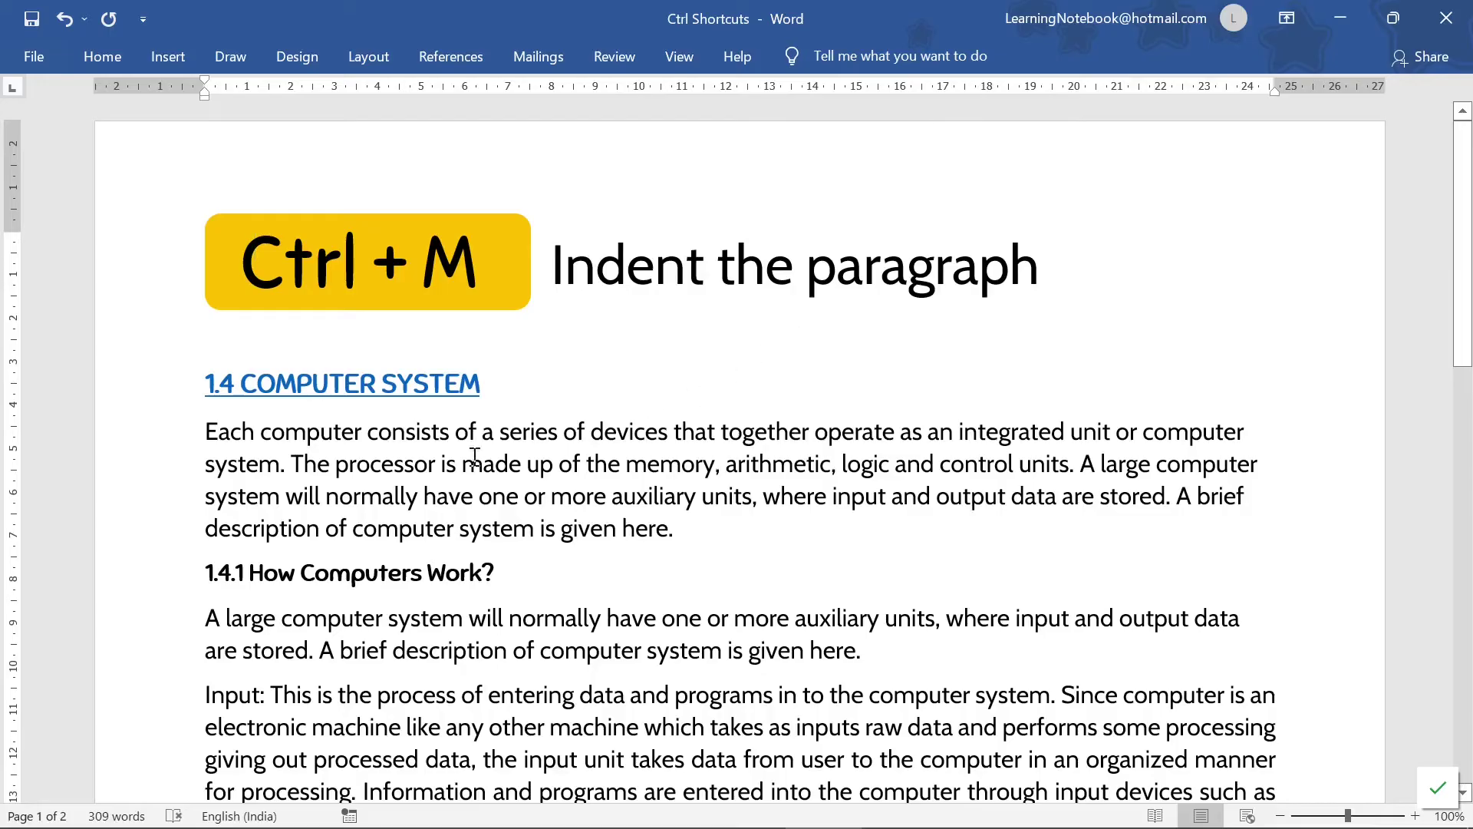
Indent the paragraph beginning 'Each computer consists' with Ctrl+M.
{"action": "left_click_drag", "start_coordinate": [204, 429], "coordinate": [695, 537]}
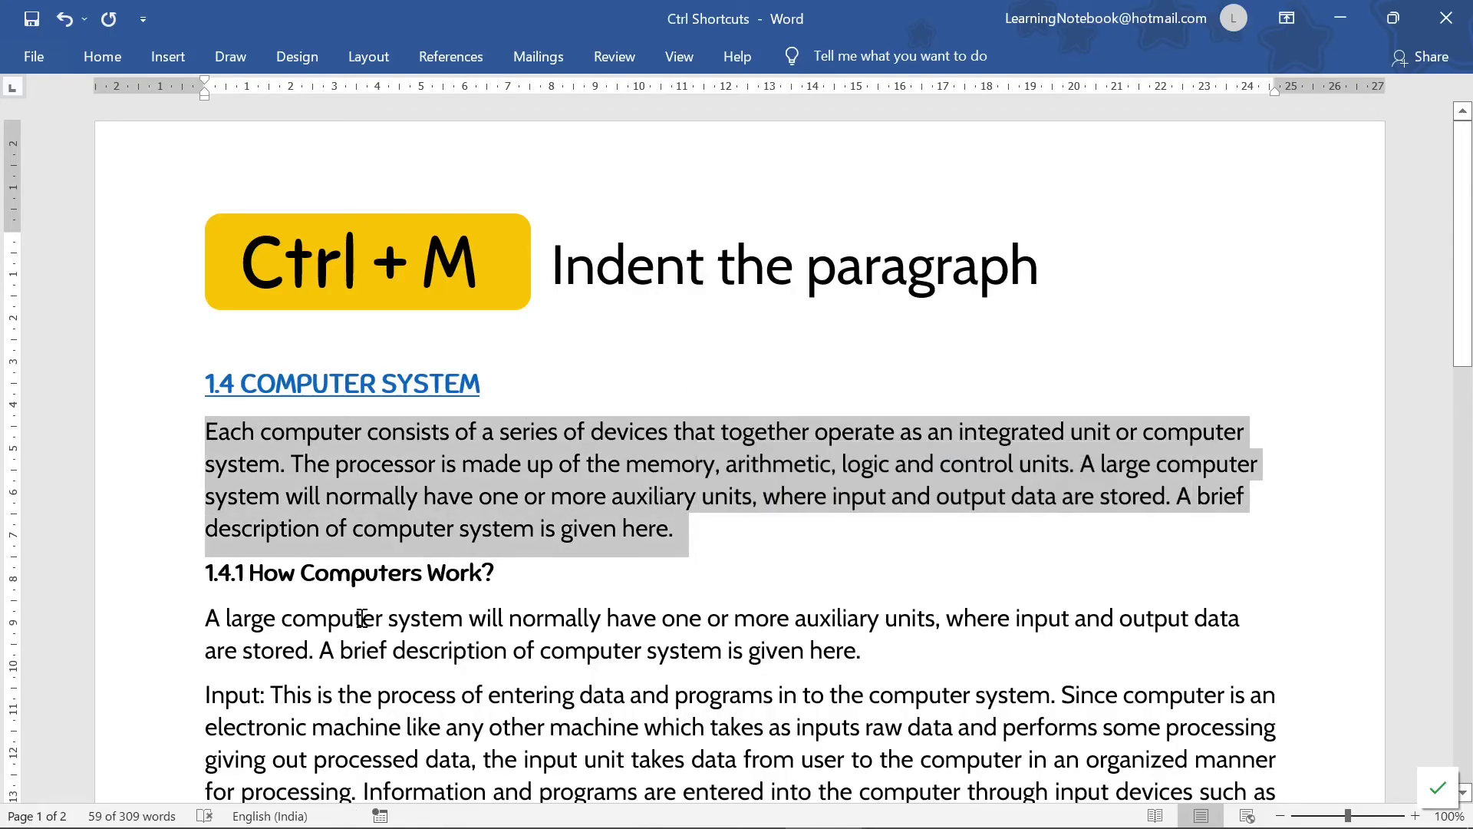
{"action": "key", "text": "ctrl+m"}
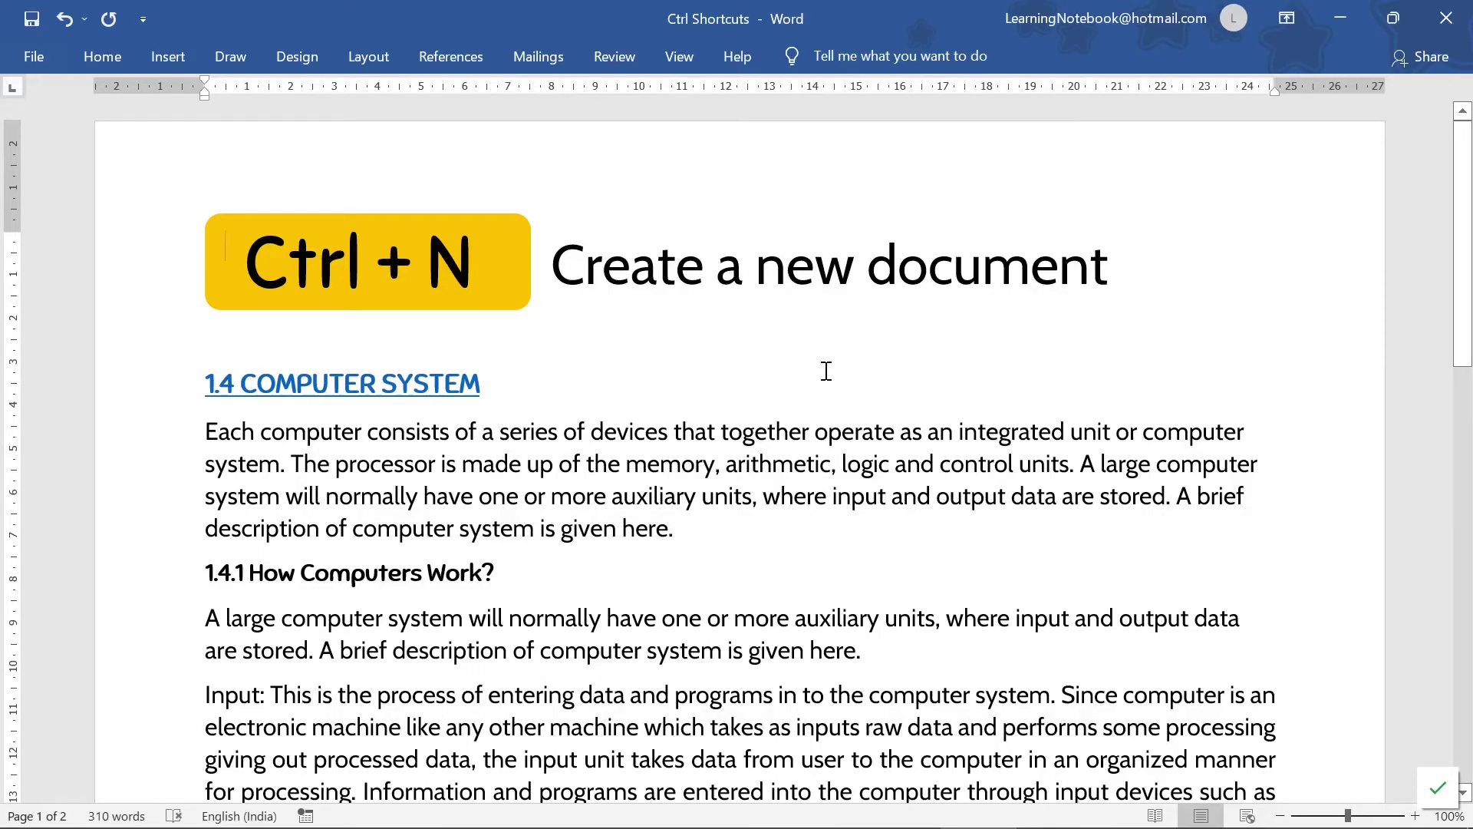
Create a blank Document1 with Ctrl+N, then close it.
{"action": "key", "text": "ctrl+n"}
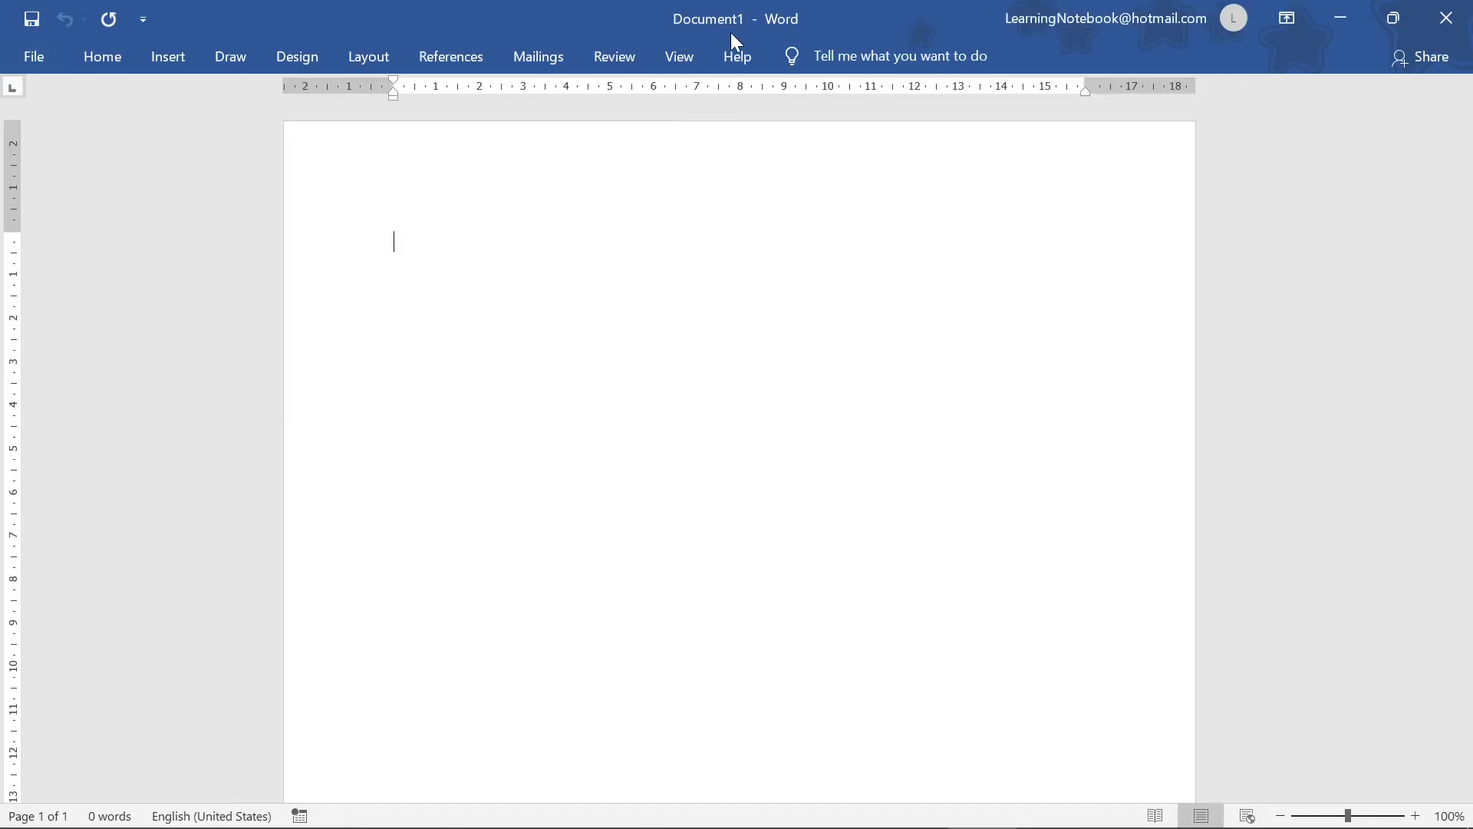
{"action": "left_click", "coordinate": [1447, 18]}
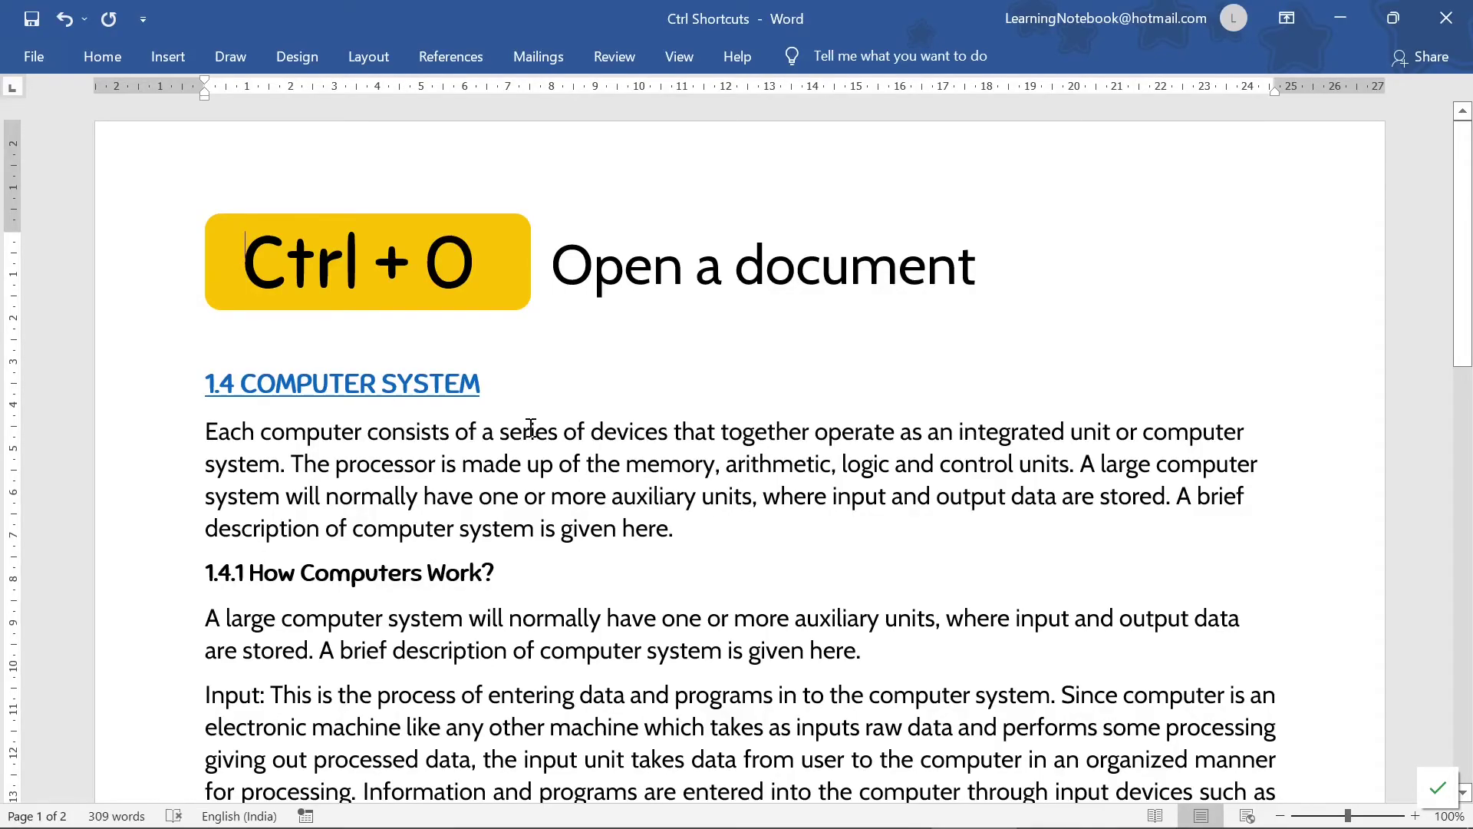
{"action": "key", "text": "ctrl+o"}
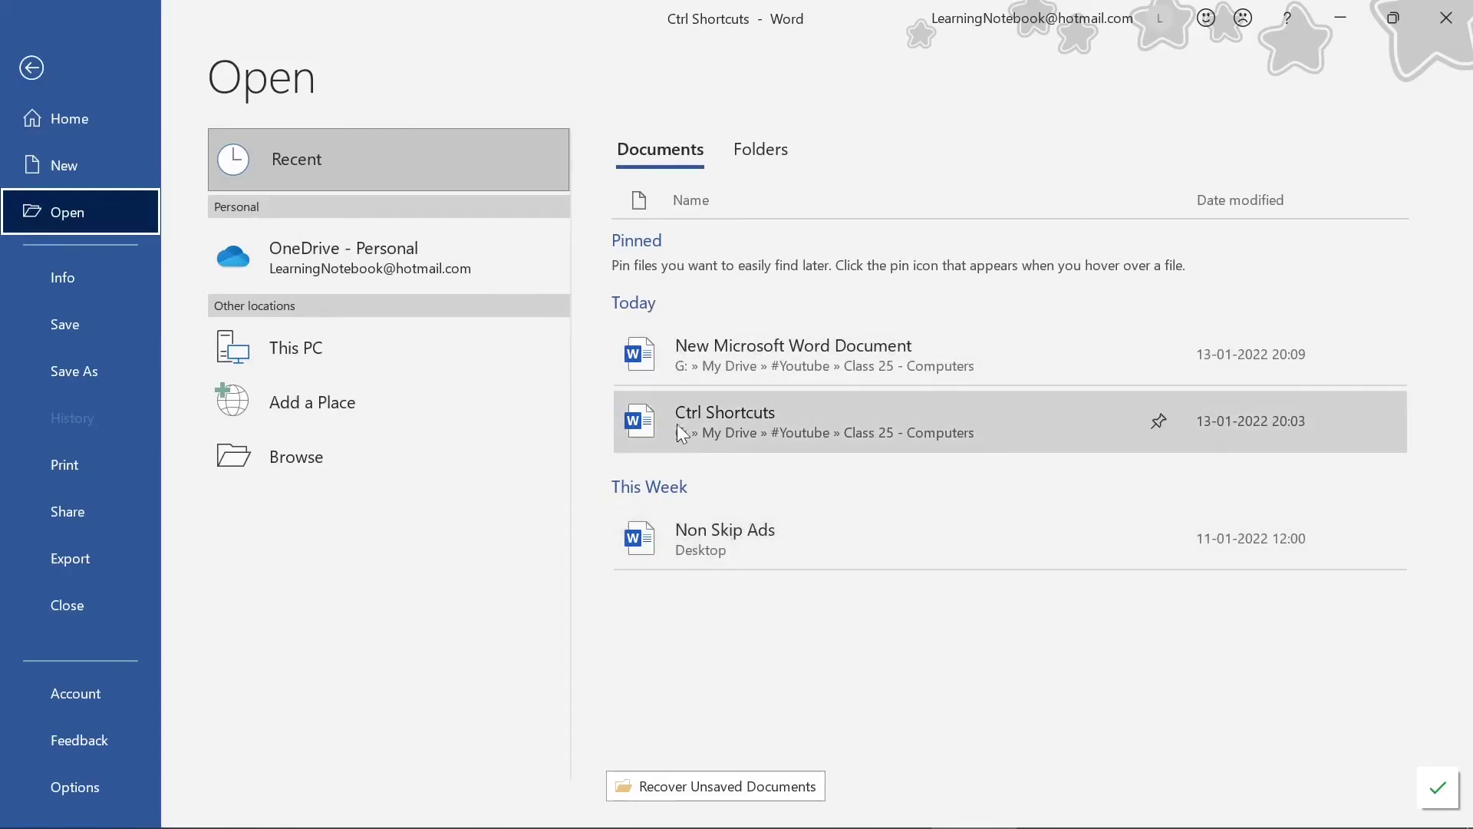
{"action": "left_click", "coordinate": [712, 355]}
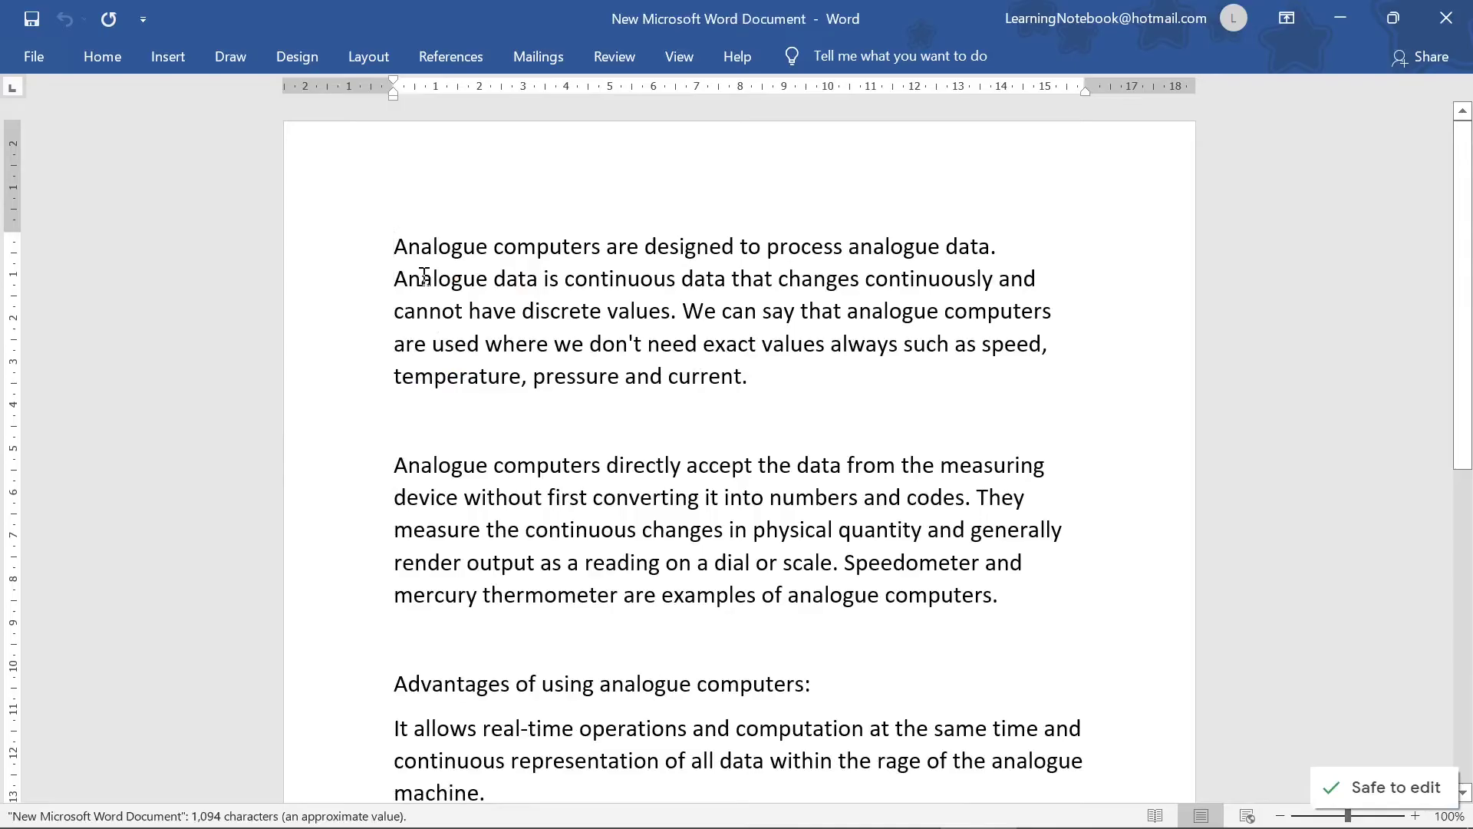
{"action": "left_click", "coordinate": [1447, 18]}
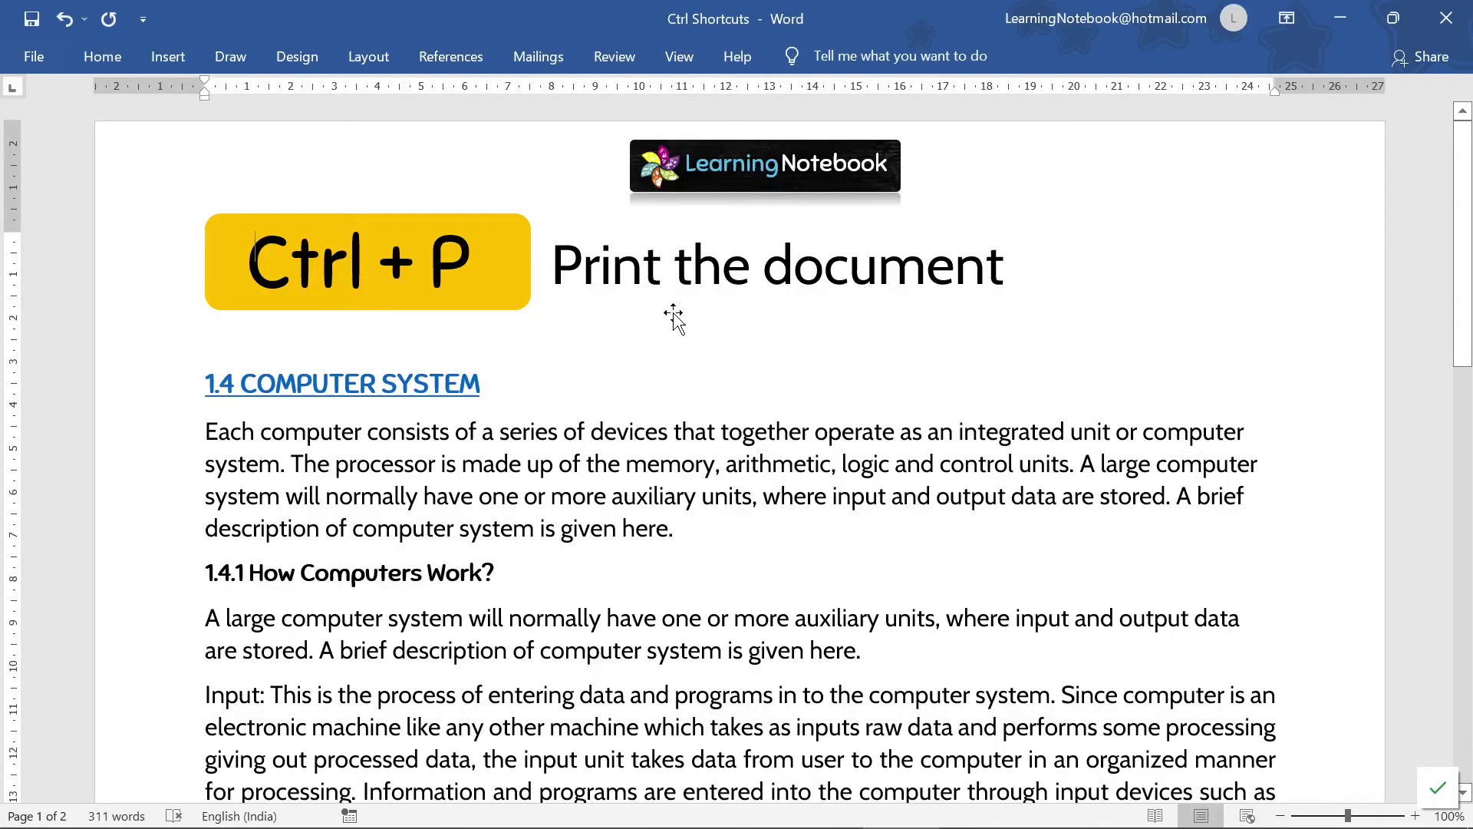
{"action": "key", "text": "ctrl+p"}
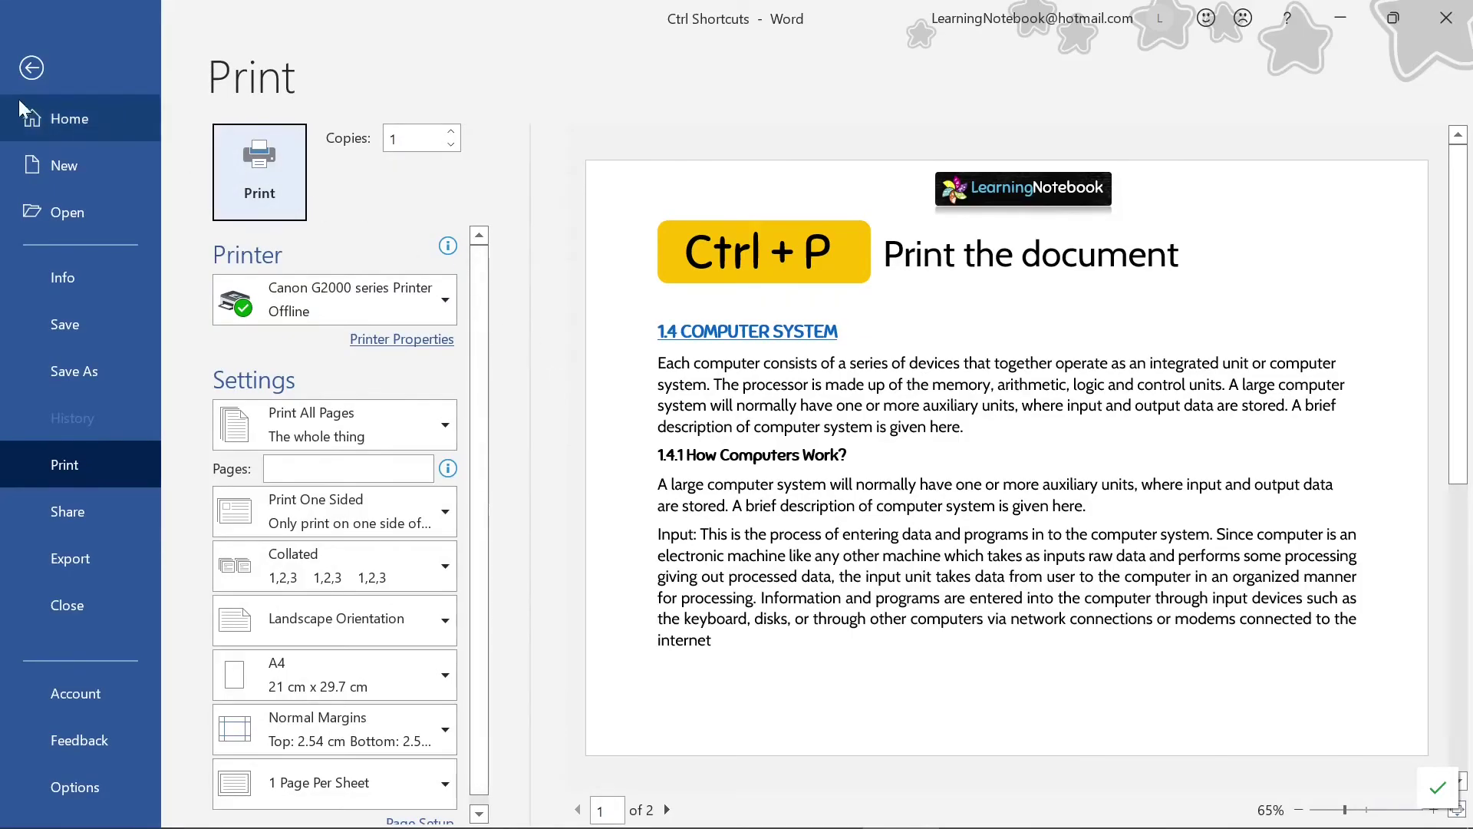
{"action": "left_click", "coordinate": [31, 67]}
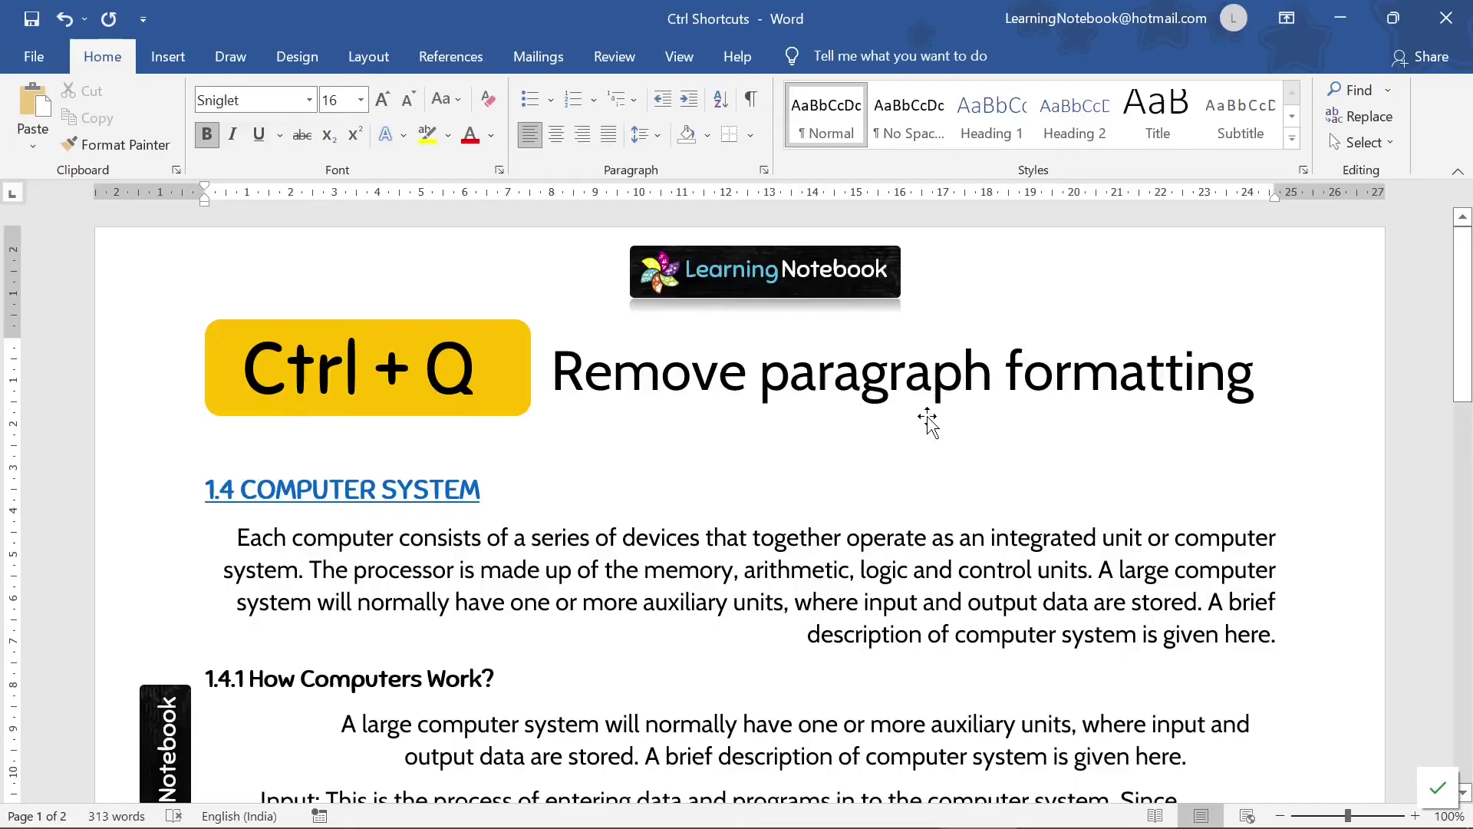
Reset the paragraphs from 'Each' to 'internet' to plain left alignment.
{"action": "left_click_drag", "start_coordinate": [238, 537], "coordinate": [1325, 661]}
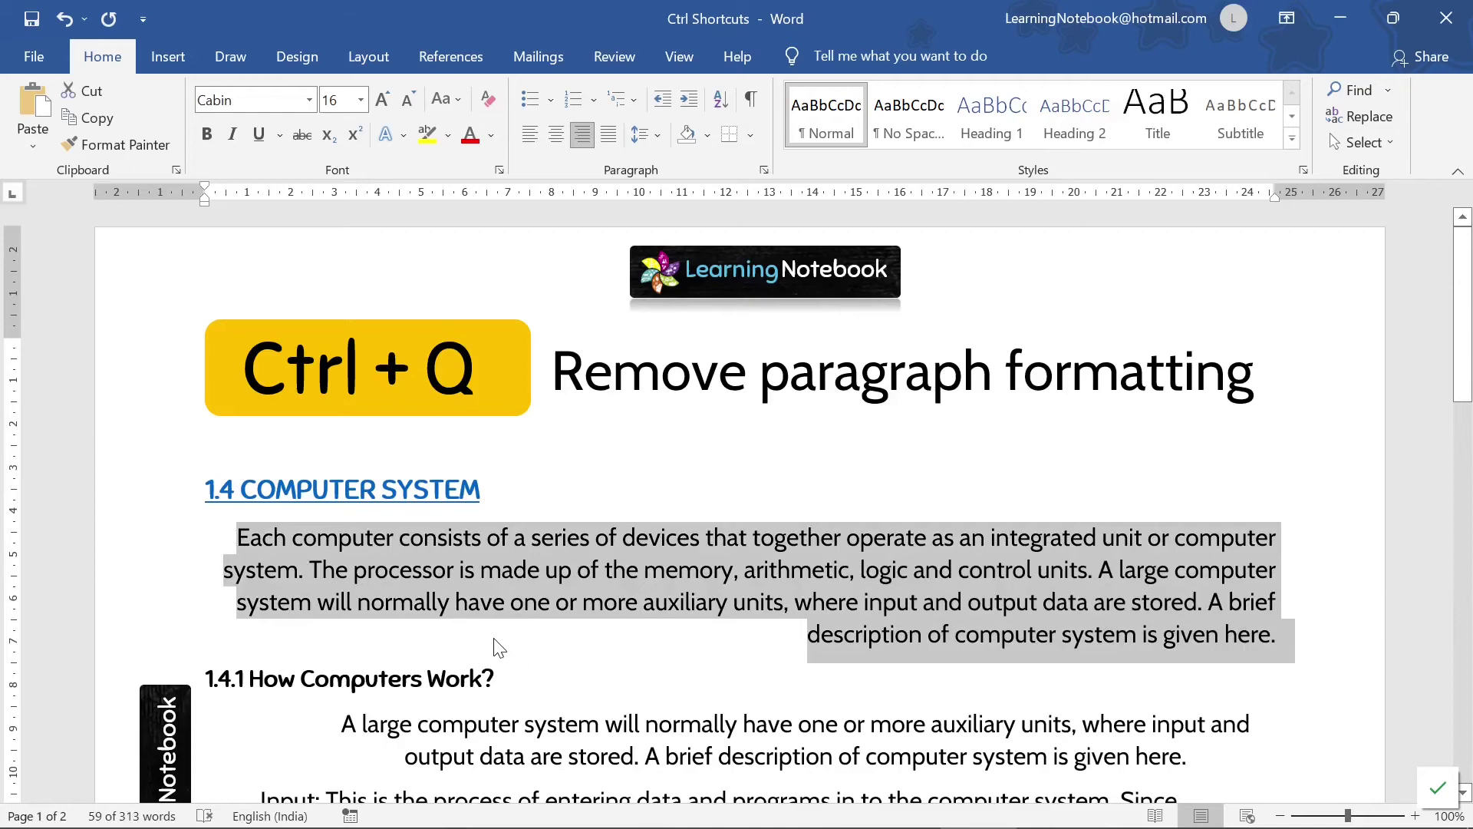
{"action": "scroll", "coordinate": [491, 637], "scroll_direction": "down", "scroll_amount": 2}
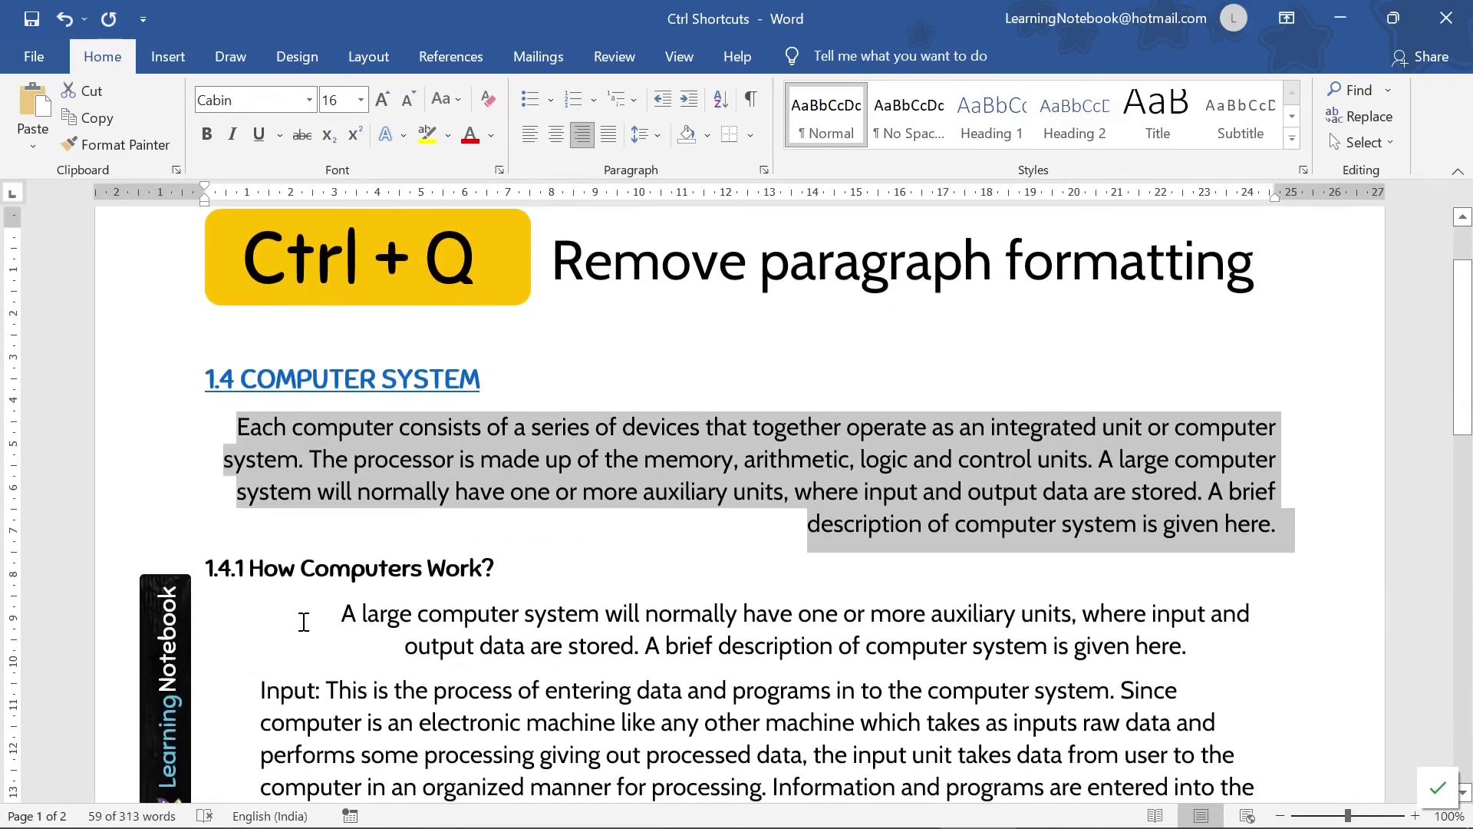
{"action": "left_click_drag", "start_coordinate": [330, 612], "coordinate": [1207, 682]}
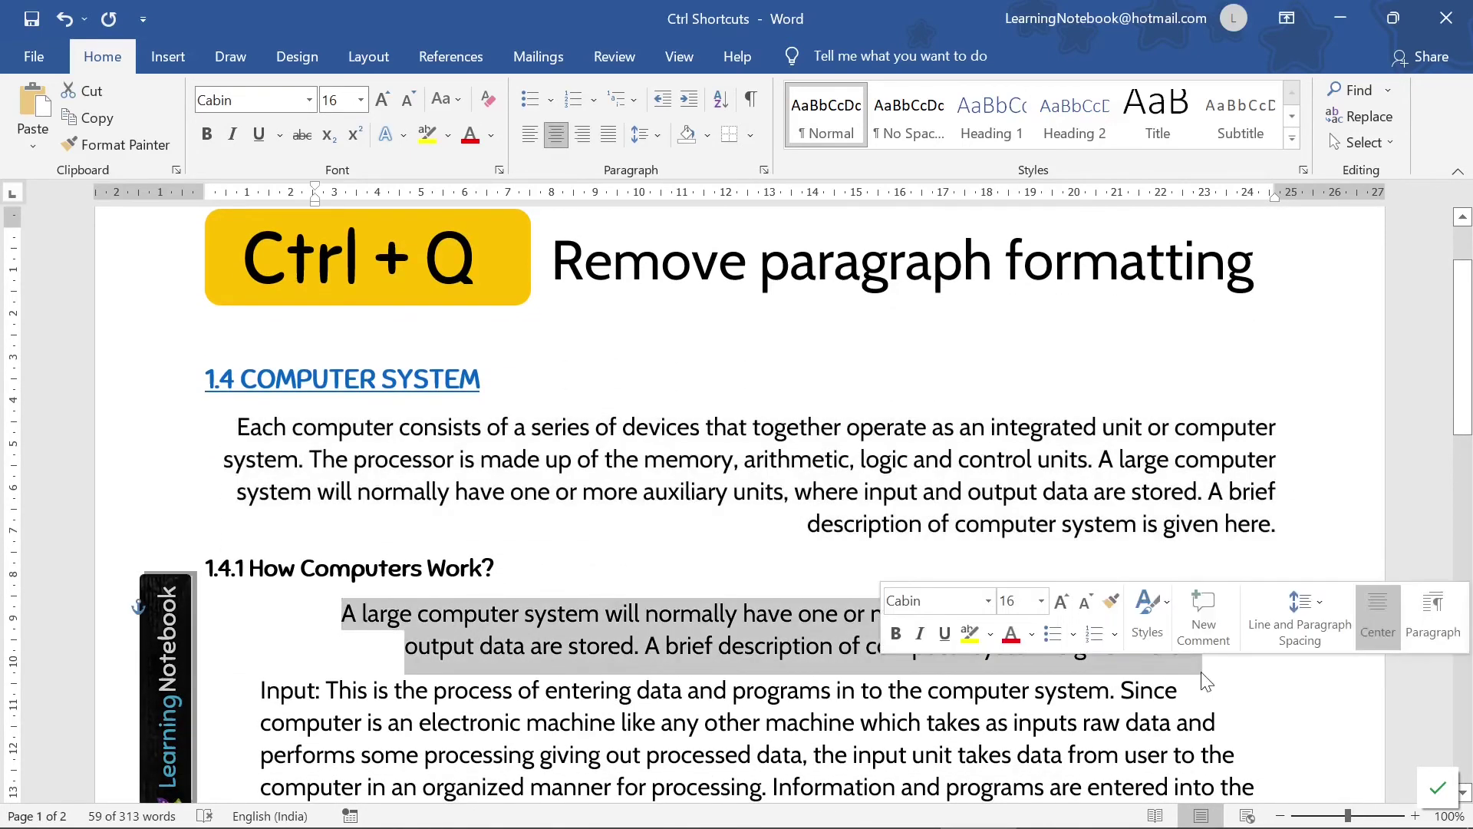
{"action": "scroll", "coordinate": [284, 587], "scroll_direction": "down", "scroll_amount": 3}
{"action": "left_click_drag", "start_coordinate": [263, 530], "coordinate": [895, 699]}
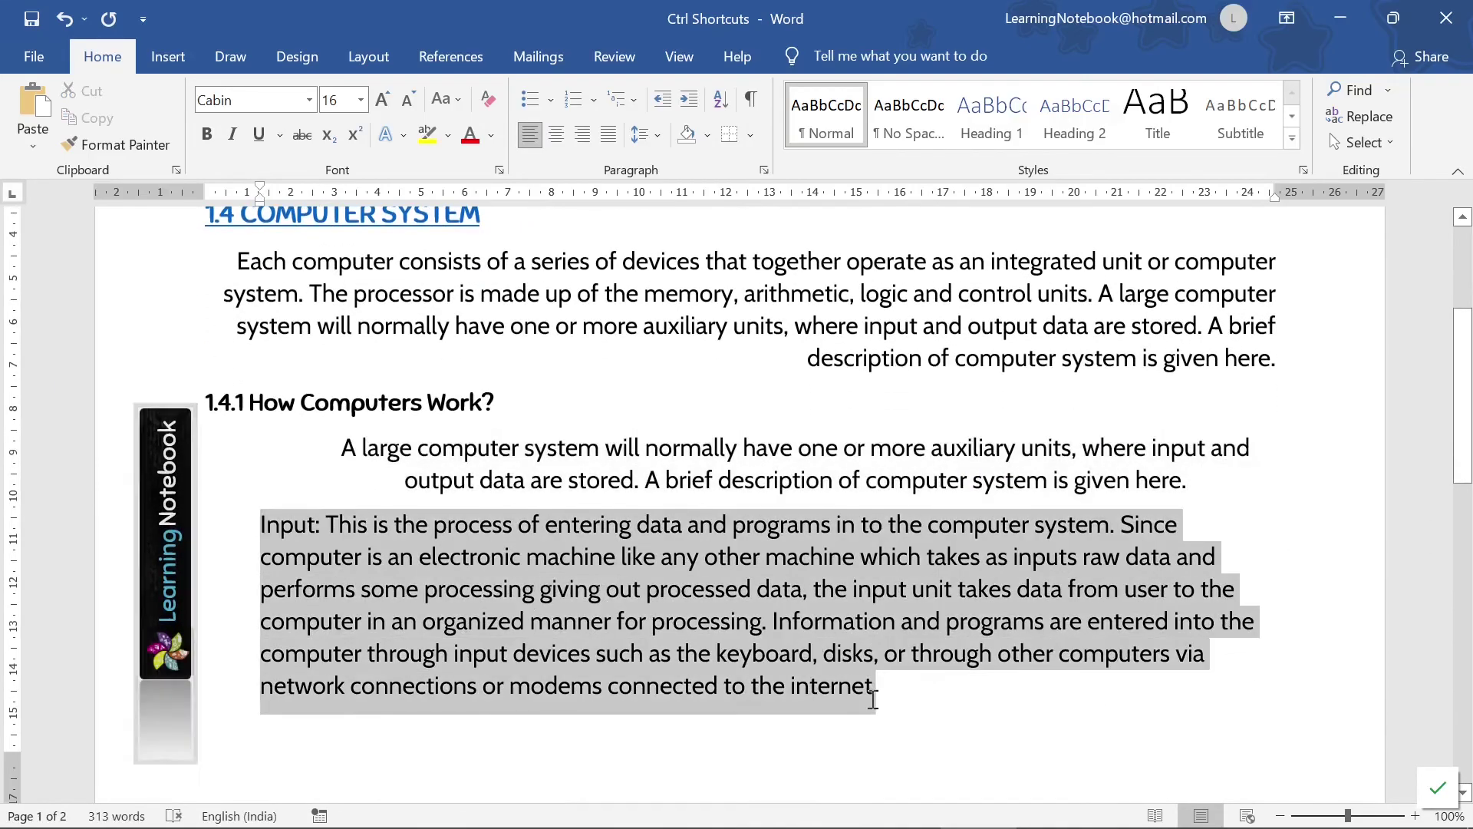
{"action": "scroll", "coordinate": [421, 559], "scroll_direction": "up", "scroll_amount": 2}
{"action": "left_click_drag", "start_coordinate": [232, 371], "coordinate": [908, 697]}
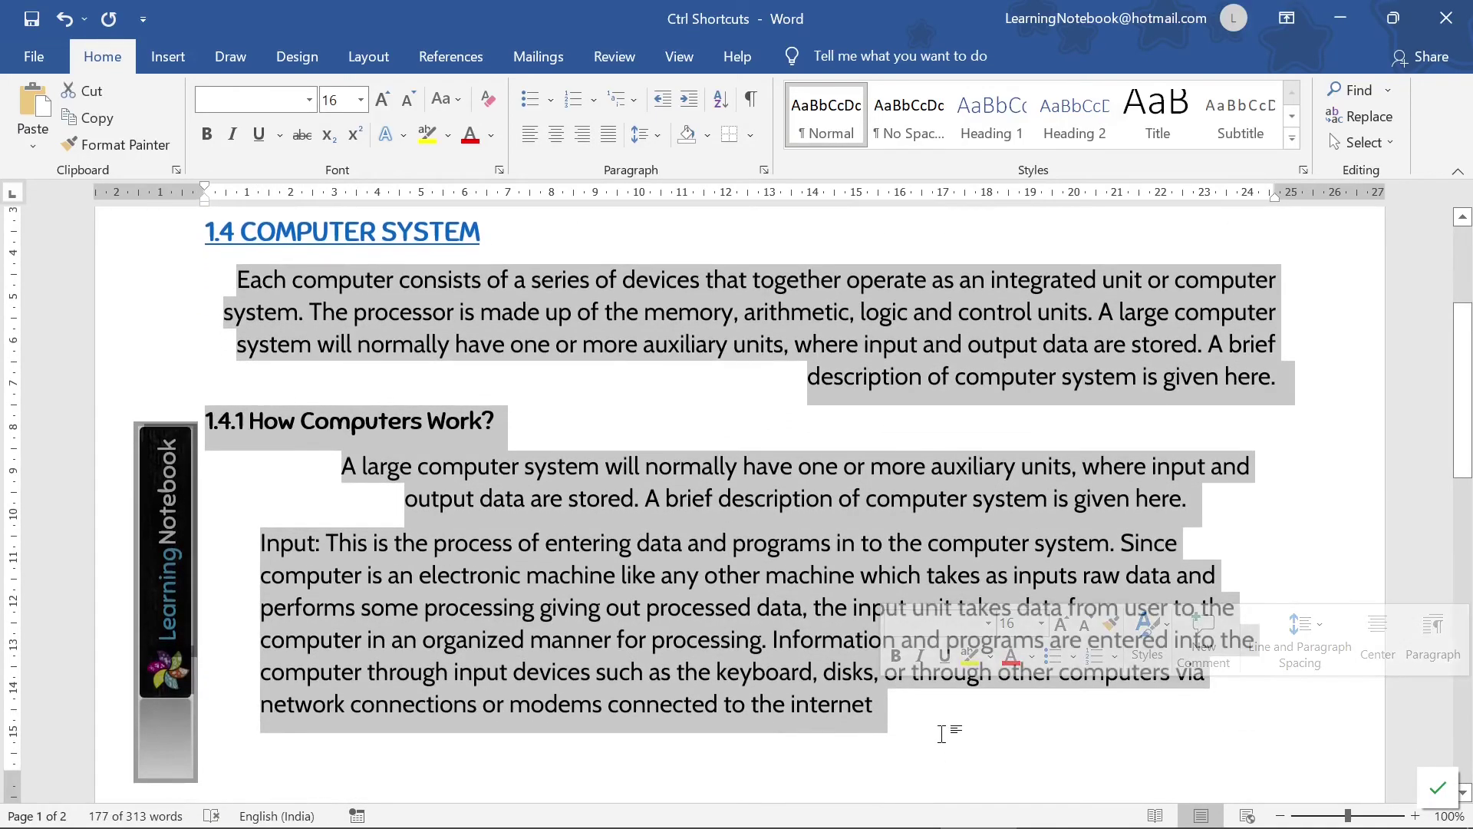
{"action": "key", "text": "ctrl+l"}
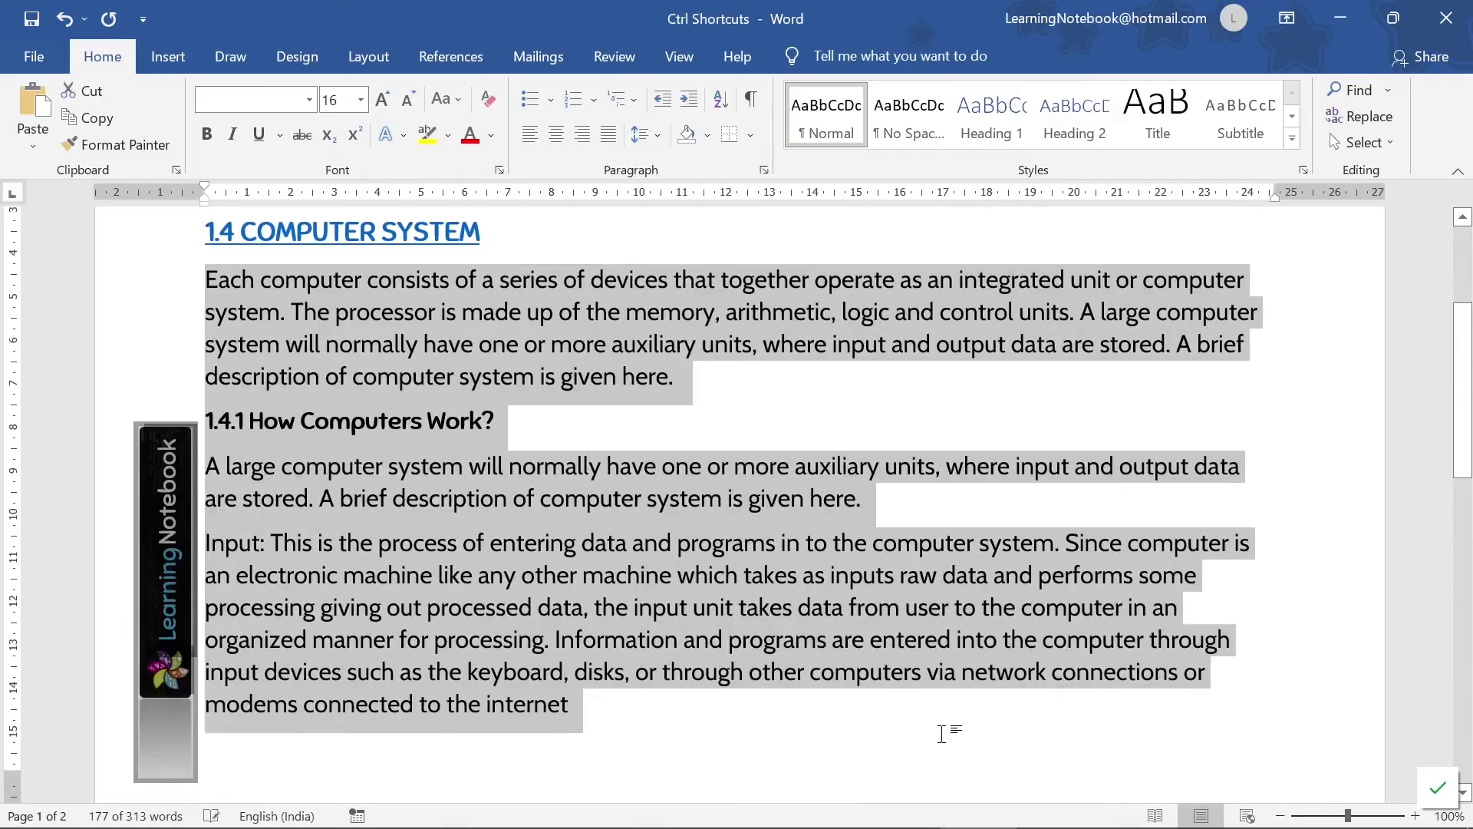
{"action": "scroll", "coordinate": [812, 689], "scroll_direction": "up", "scroll_amount": 2}
{"action": "scroll", "coordinate": [539, 604], "scroll_direction": "up", "scroll_amount": 3}
{"action": "left_click", "coordinate": [246, 423]}
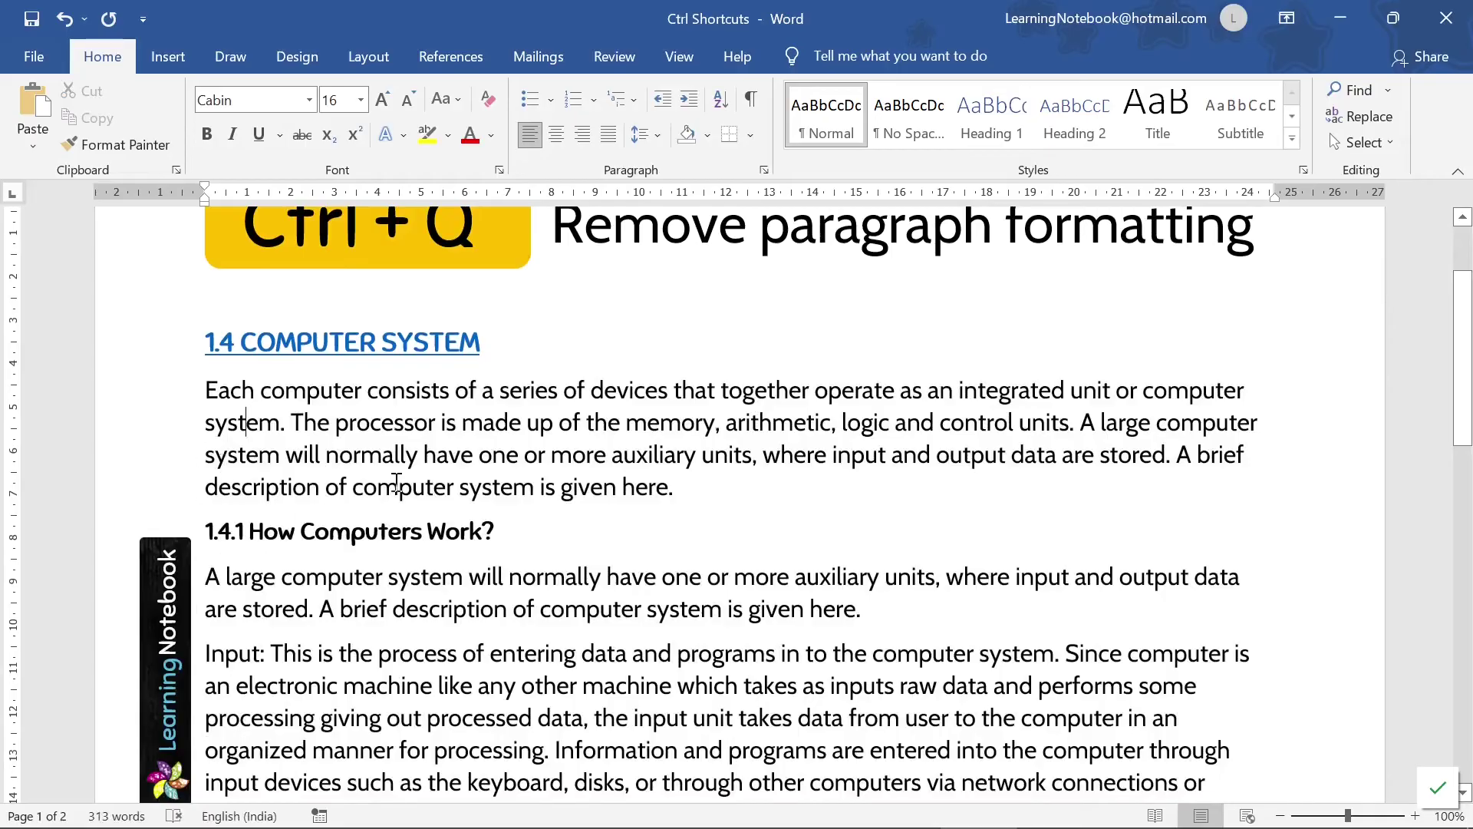
{"action": "scroll", "coordinate": [421, 472], "scroll_direction": "up", "scroll_amount": 4}
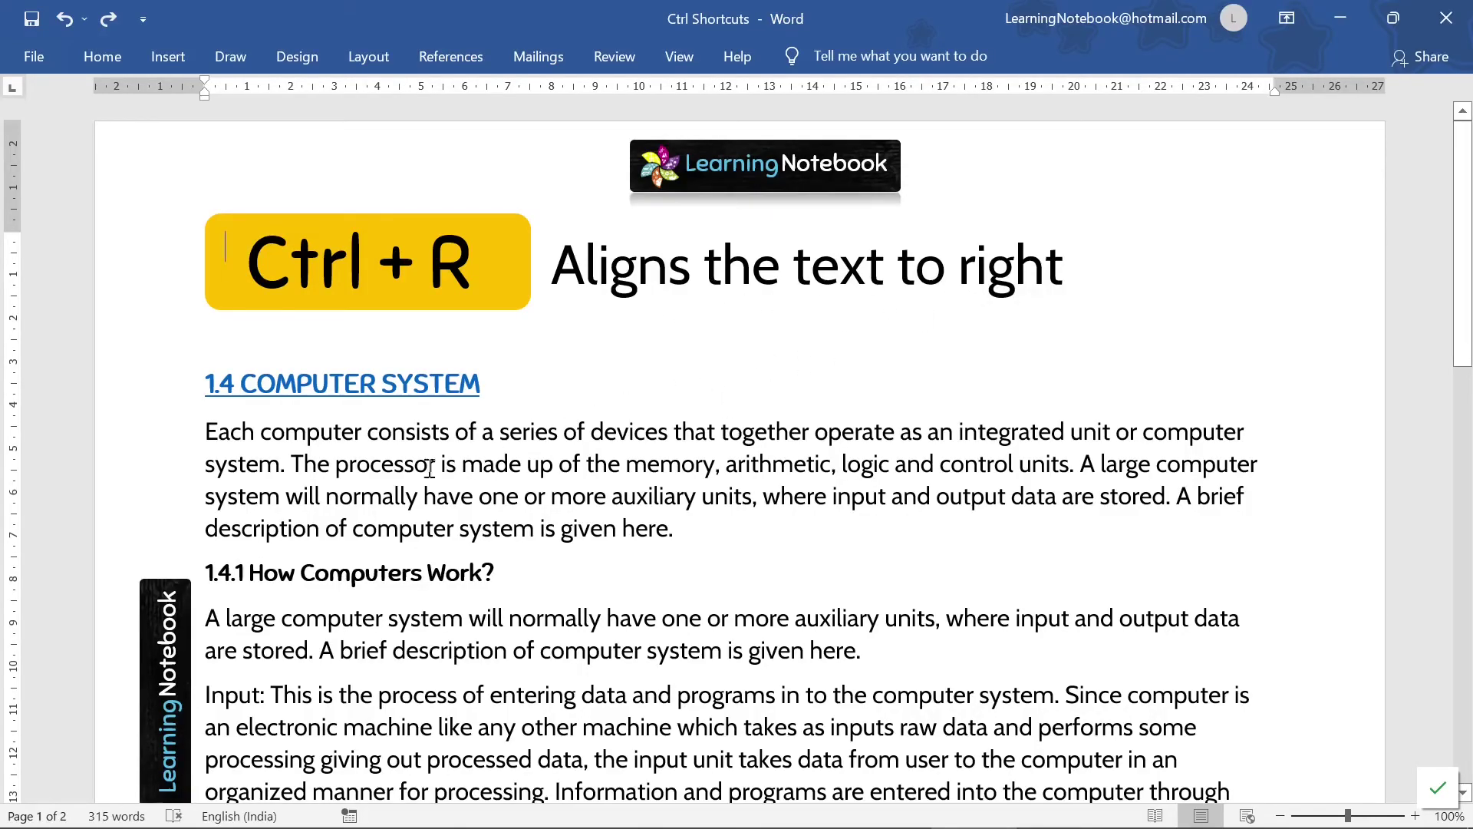
Right-align the first paragraph under 1.4 COMPUTER SYSTEM with Ctrl+R.
{"action": "left_click_drag", "start_coordinate": [204, 432], "coordinate": [695, 531]}
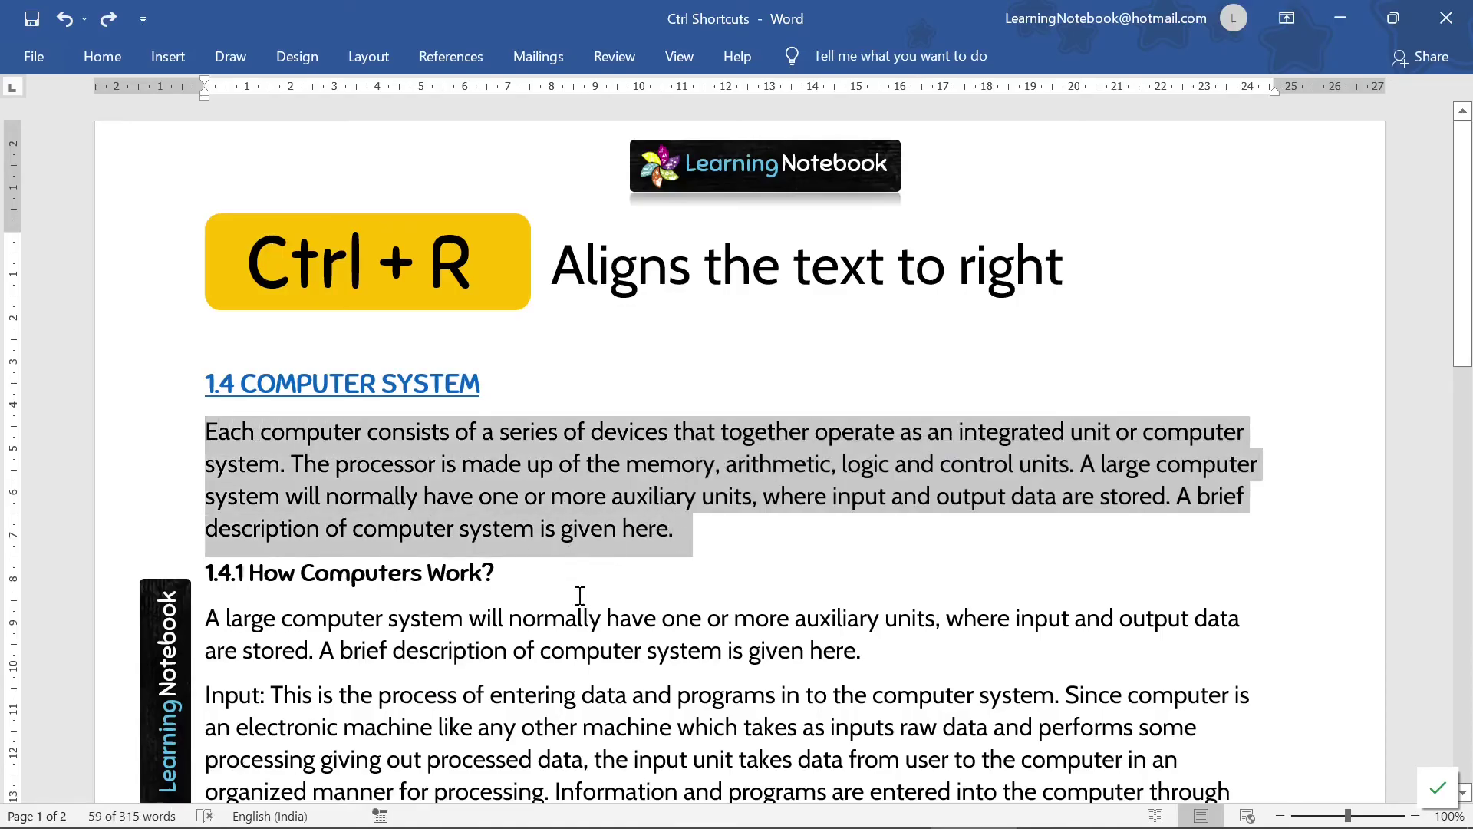
{"action": "key", "text": "ctrl+r"}
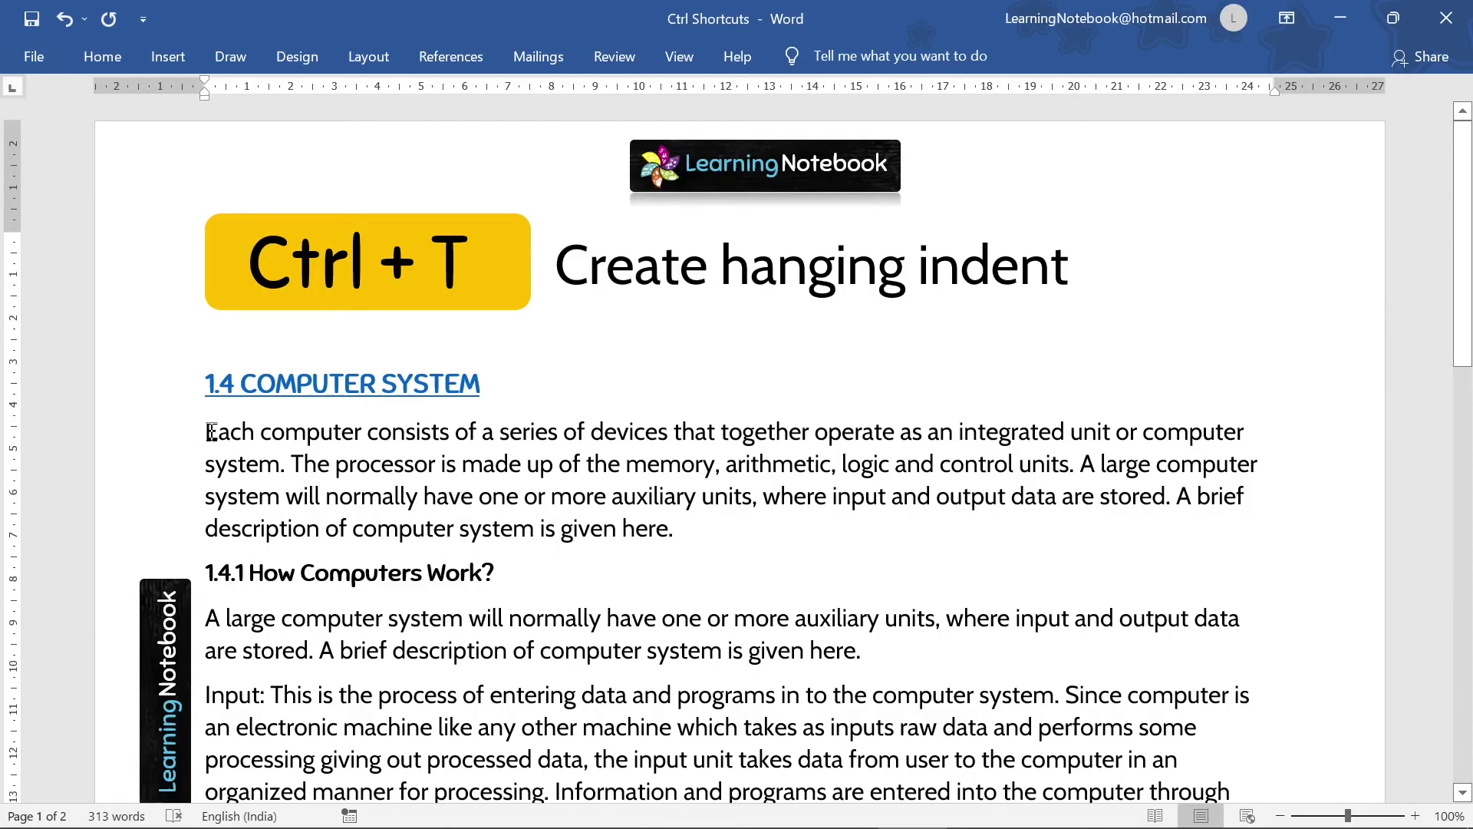
Apply a hanging indent to the first paragraph under 1.4 COMPUTER SYSTEM with Ctrl+T.
{"action": "left_click_drag", "start_coordinate": [211, 432], "coordinate": [720, 519]}
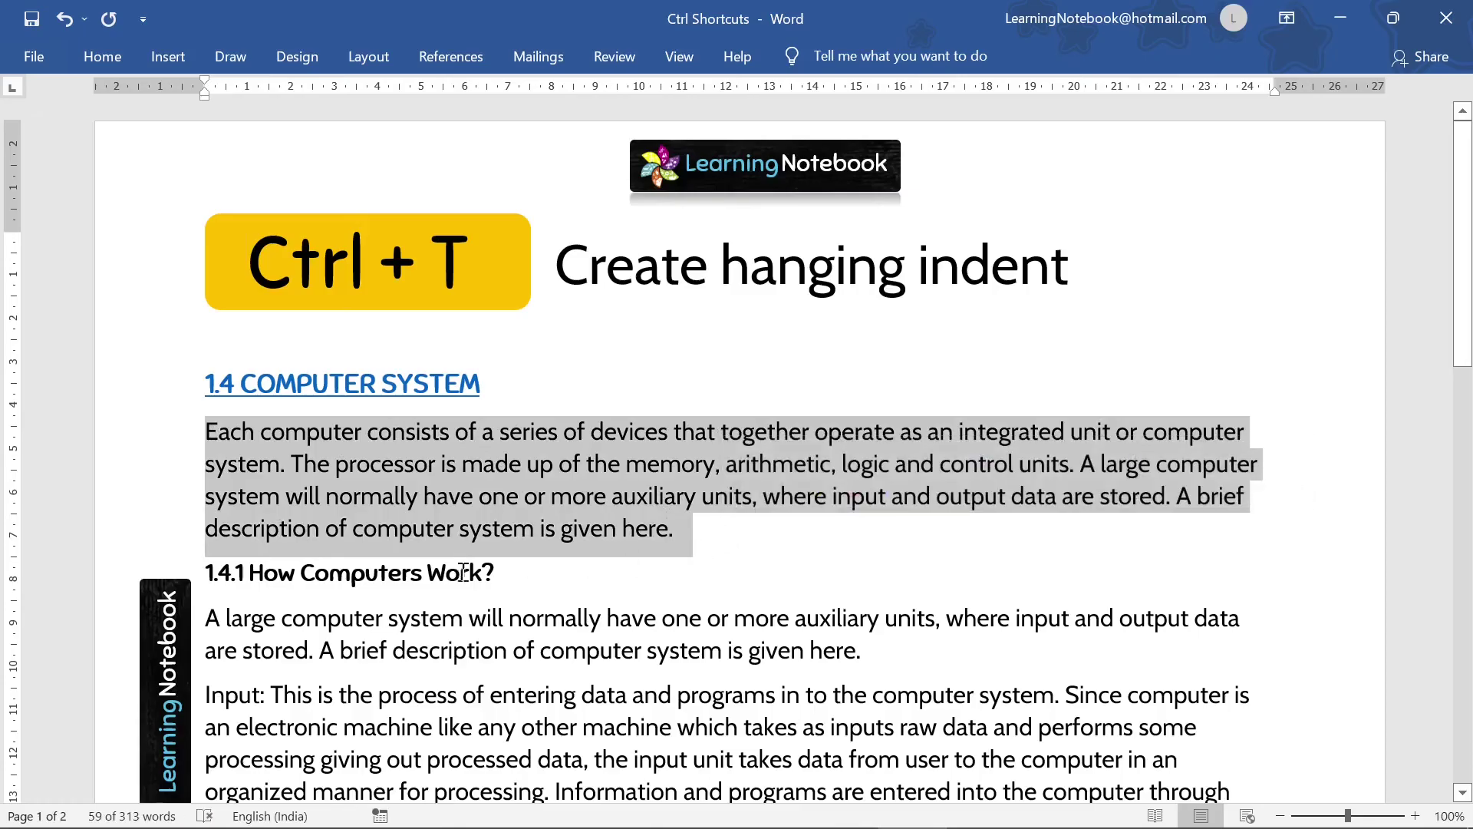
{"action": "key", "text": "ctrl+t"}
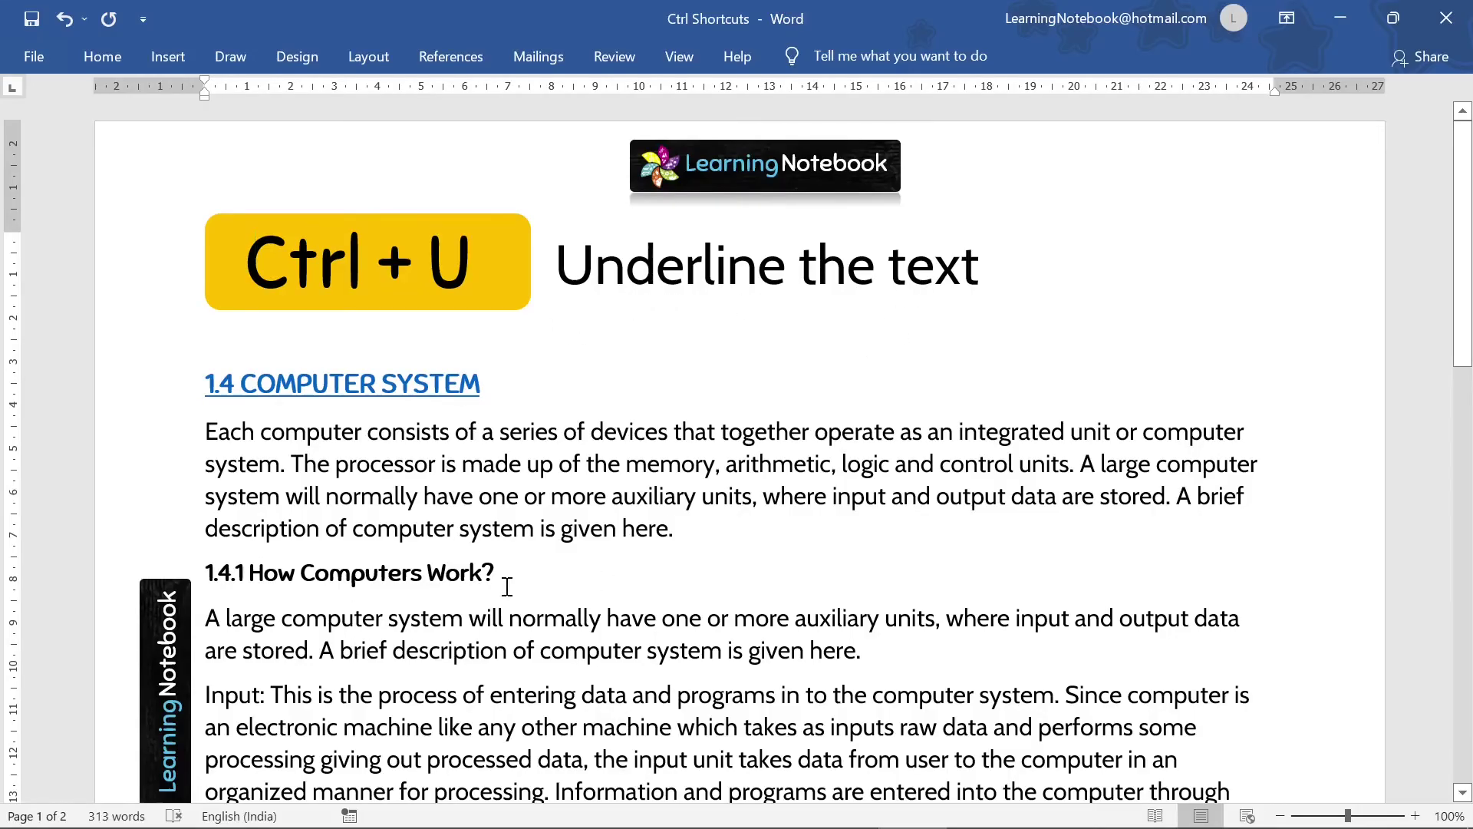
Underline the '1.4.1 How Computers Work?' heading with Ctrl+U.
{"action": "left_click_drag", "start_coordinate": [498, 571], "coordinate": [201, 572]}
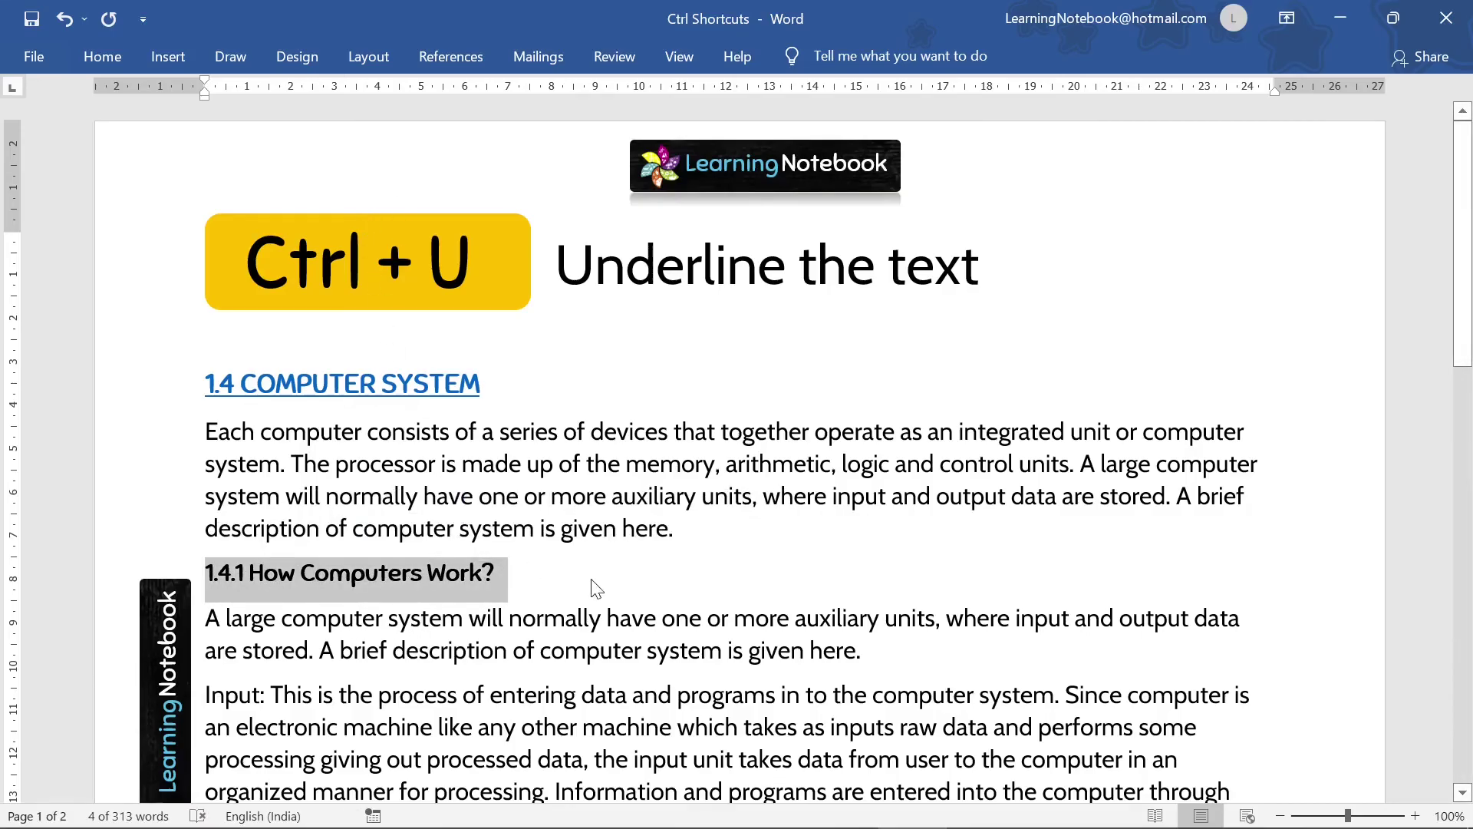
{"action": "key", "text": "ctrl+u"}
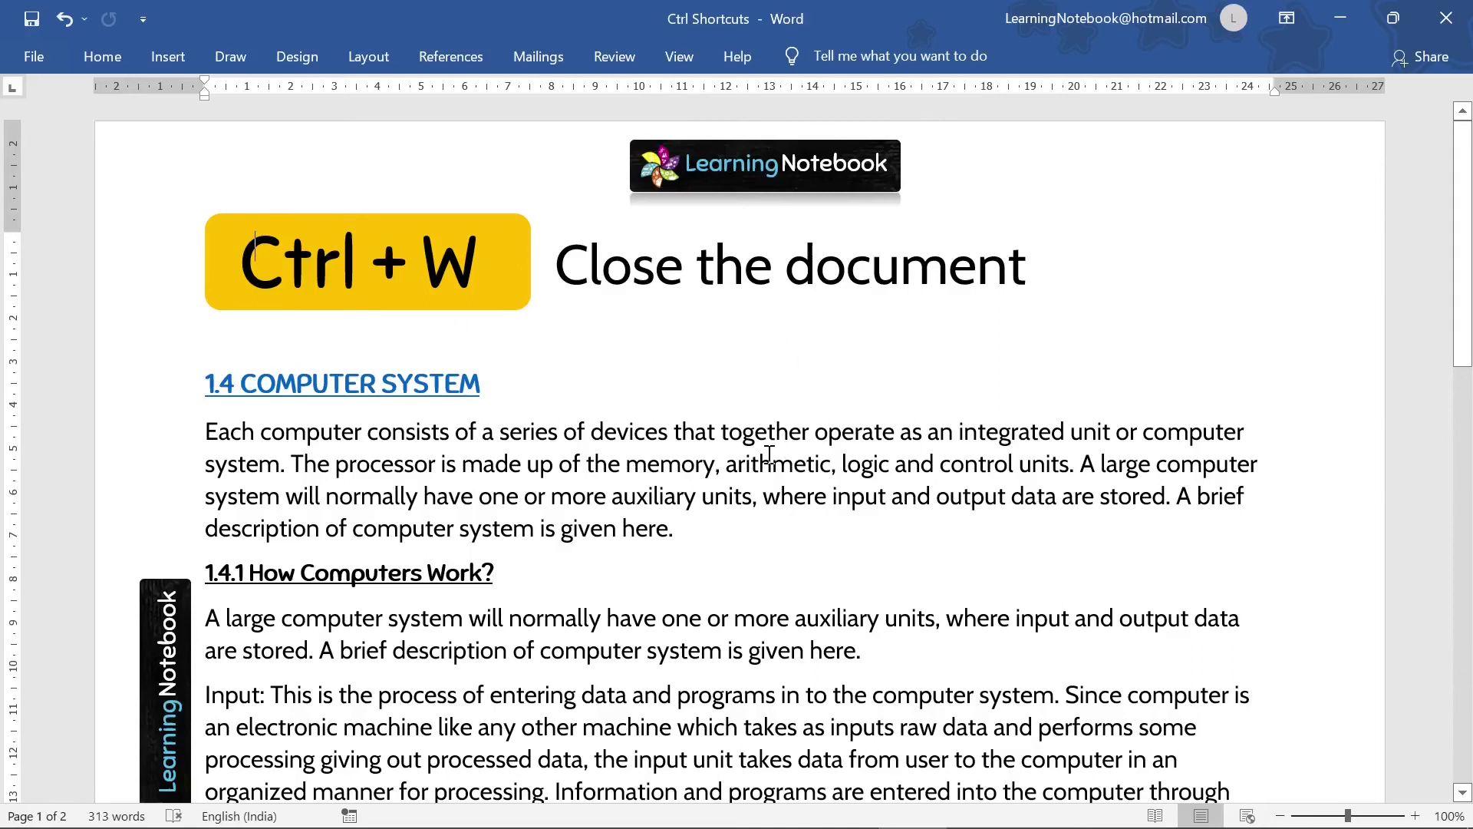
Close the Ctrl Shortcuts document with Ctrl+W.
{"action": "key", "text": "ctrl+w"}
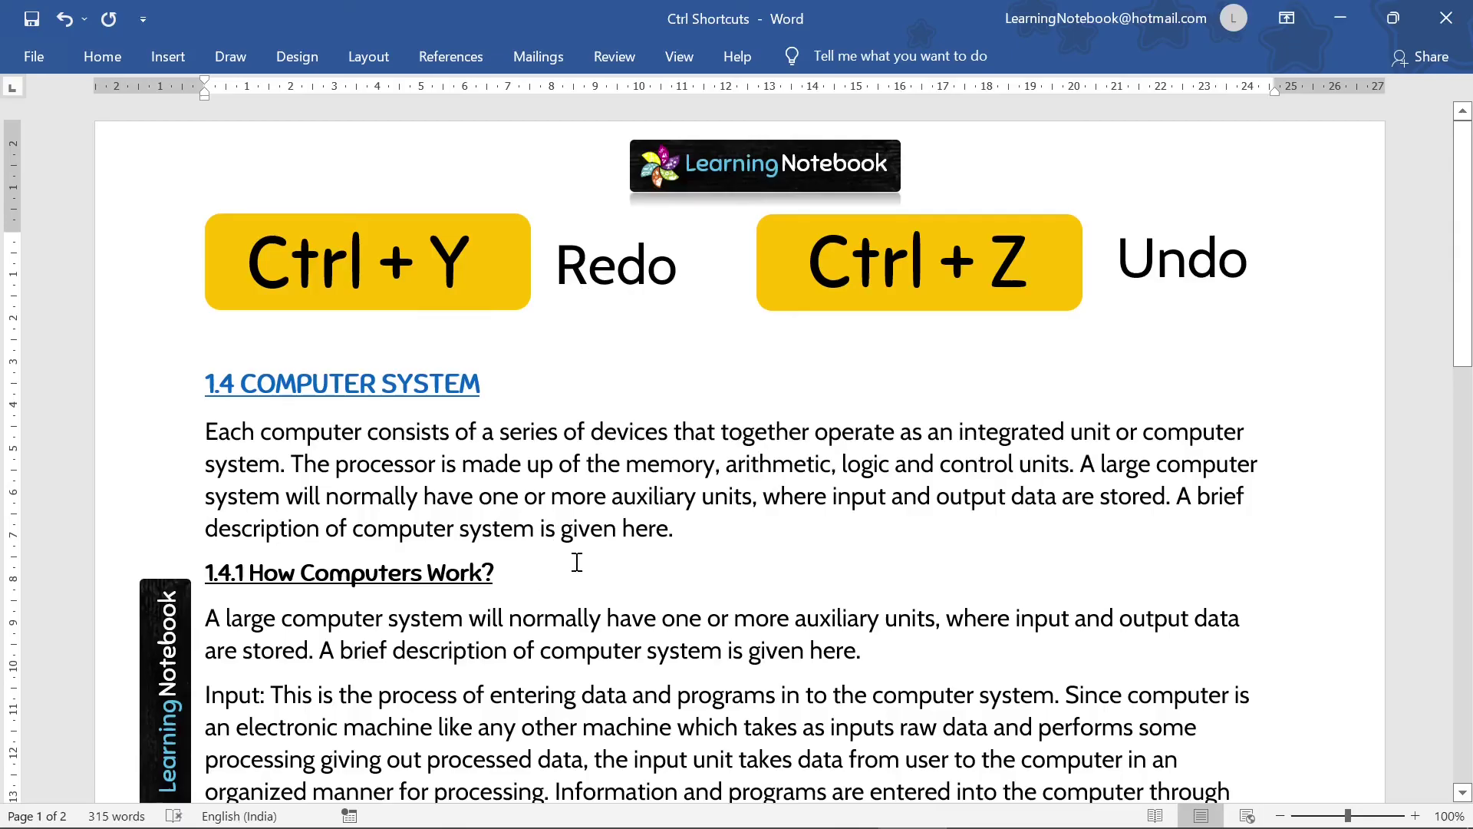
Add 'Notebook' after the 1.4.1 heading, undo it with Ctrl+Z, and redo with Ctrl+Y.
{"action": "type", "text": "Notebook"}
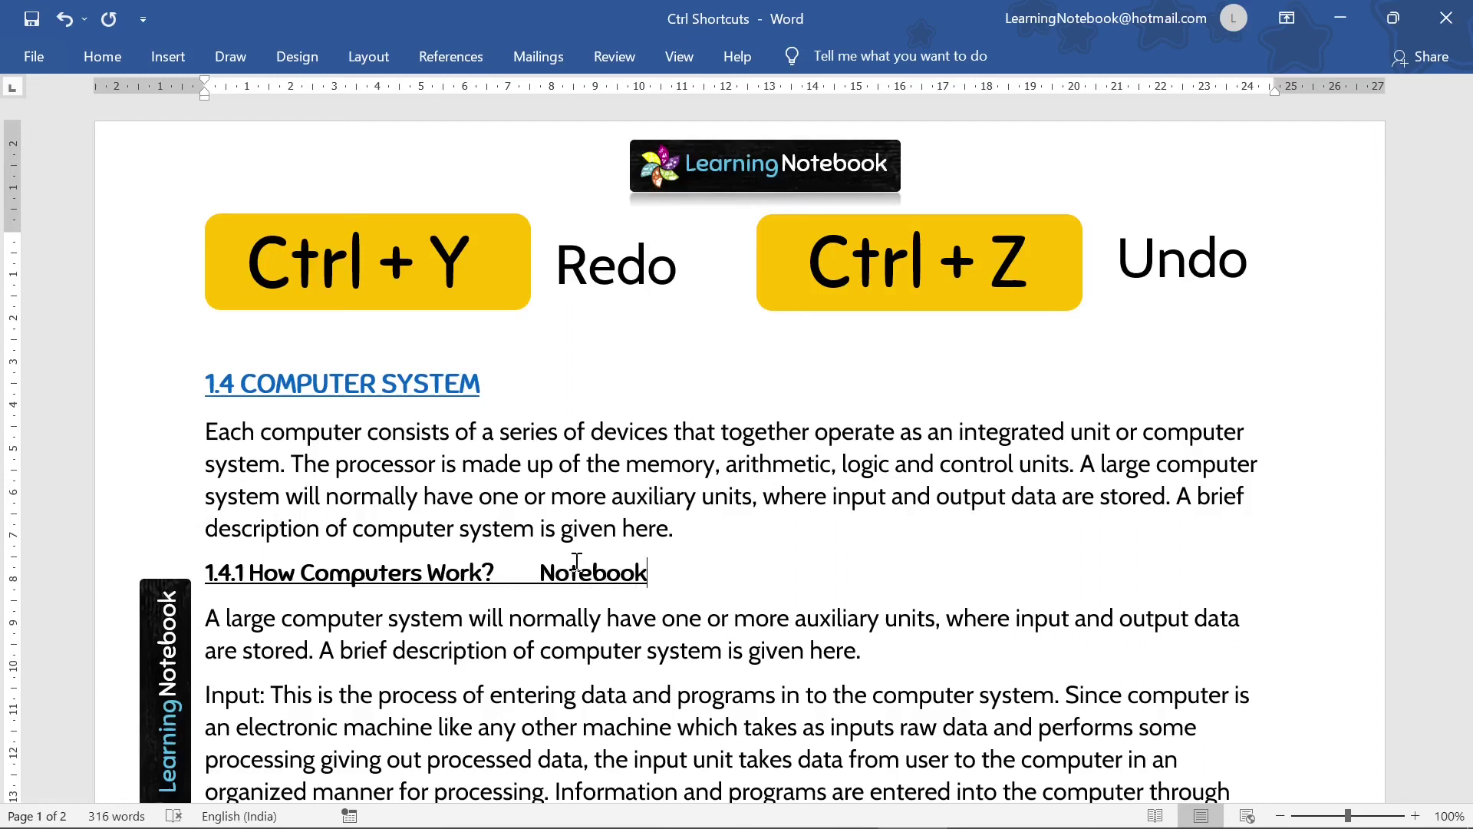
{"action": "key", "text": "ctrl+z"}
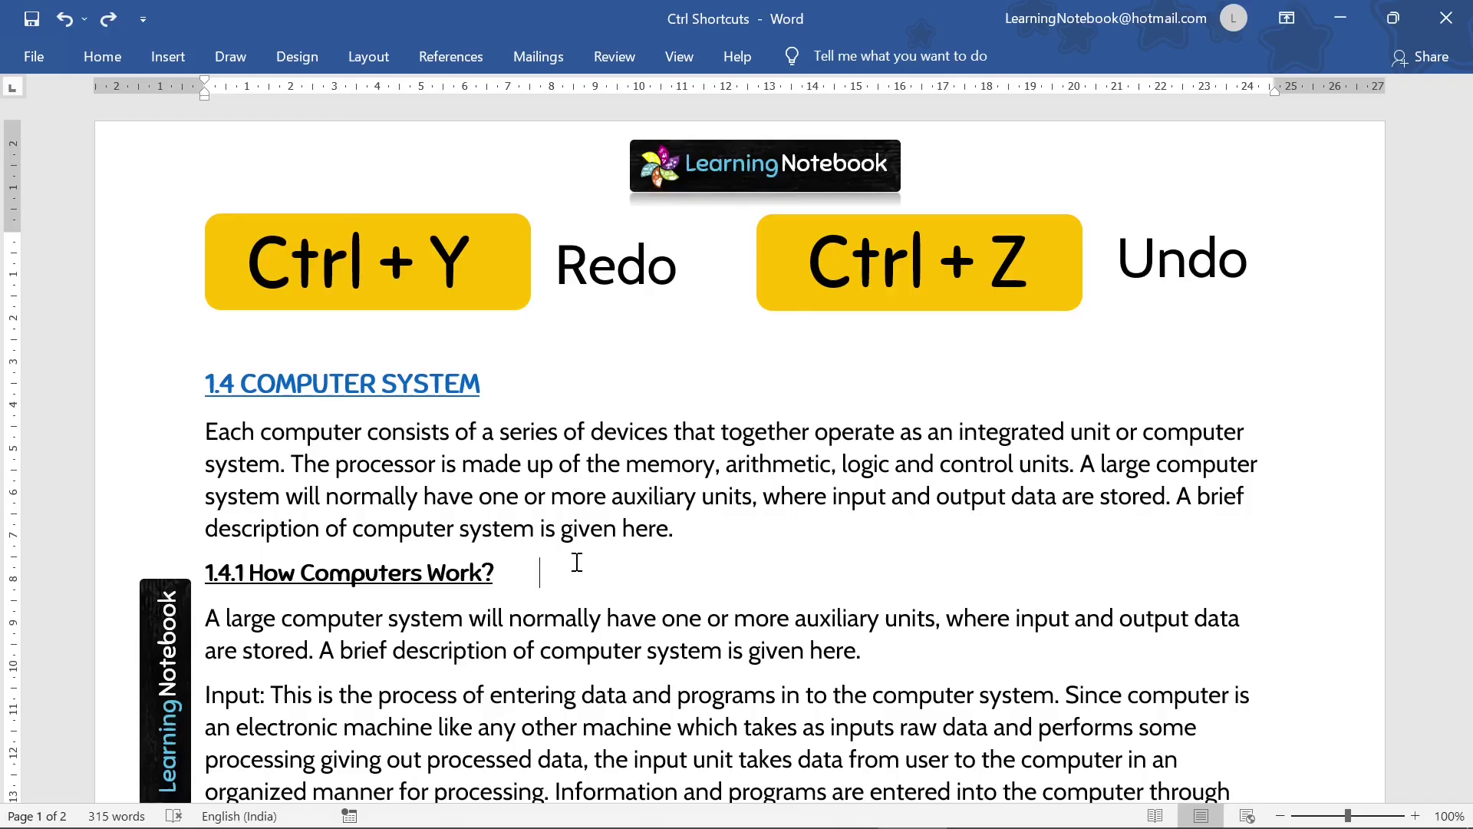
{"action": "key", "text": "ctrl+y"}
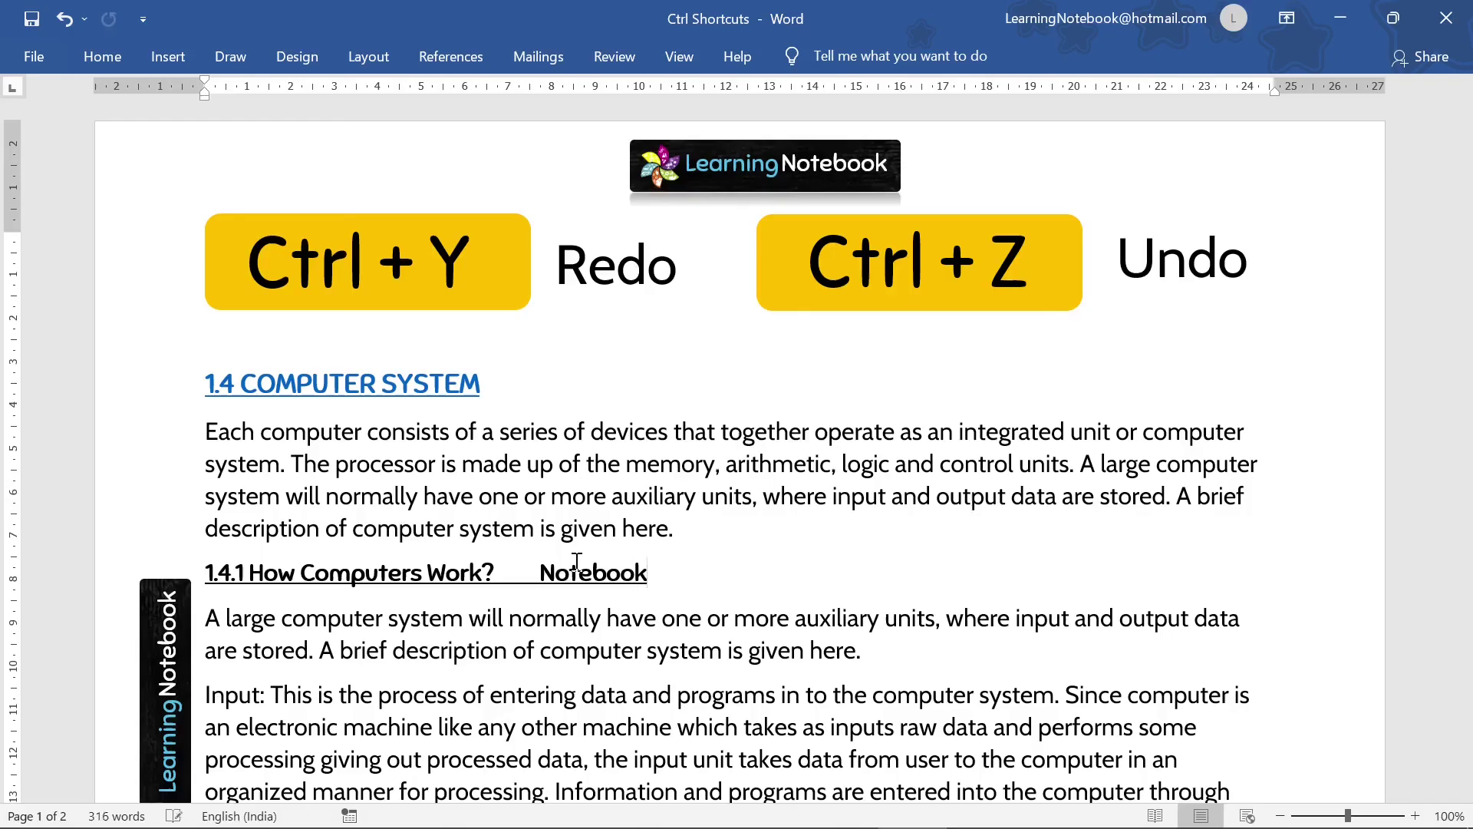